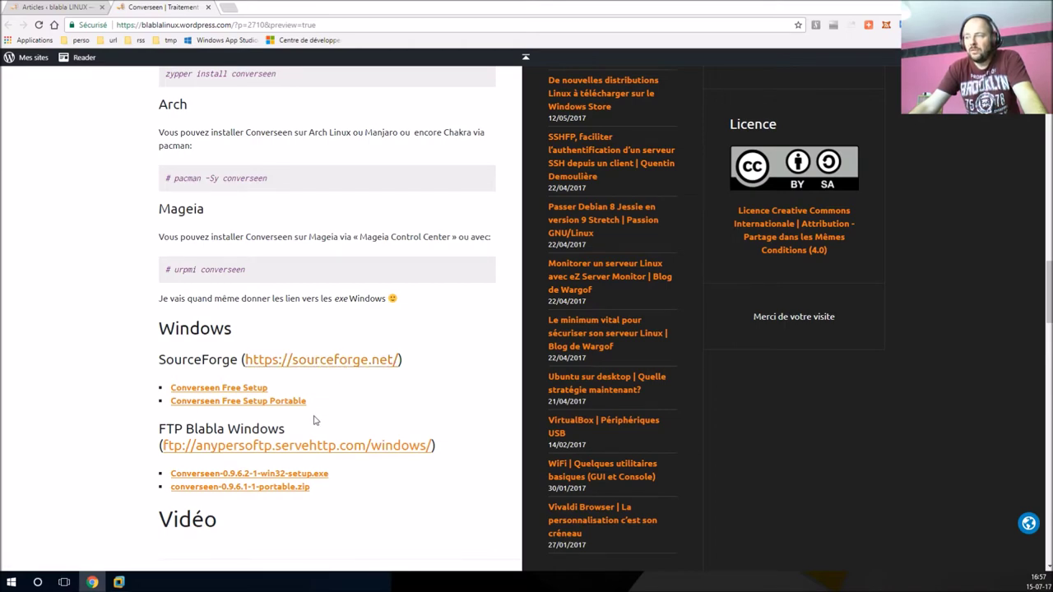
- Look through the Converseen article, from the Windows download links back to the introduction and Linux download section
{"action": "scroll", "coordinate": [313, 420], "scroll_direction": "down", "scroll_amount": 3}
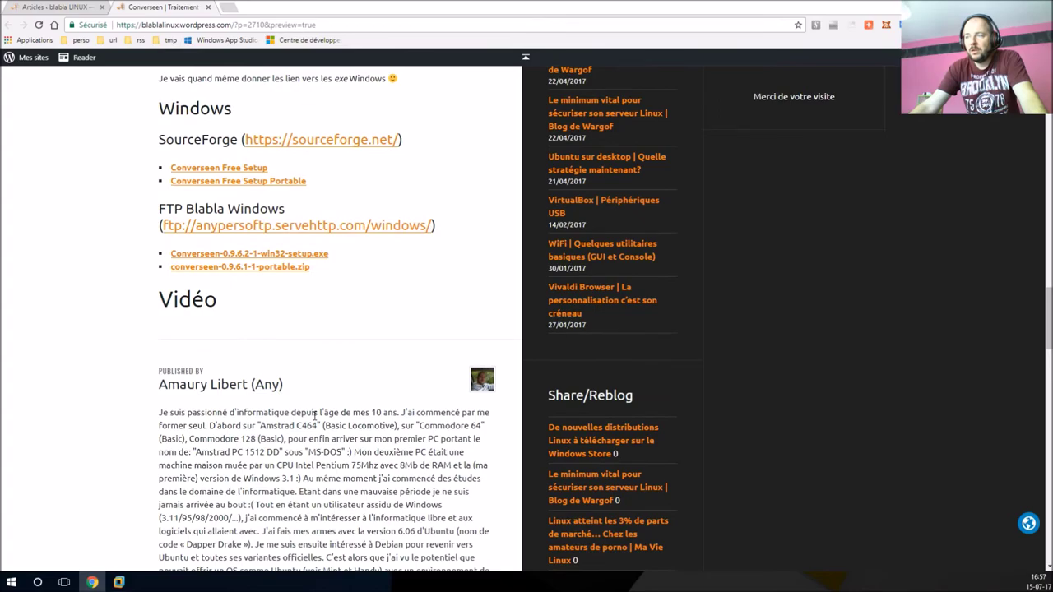
{"action": "scroll", "coordinate": [238, 345], "scroll_direction": "up", "scroll_amount": 5}
{"action": "scroll", "coordinate": [243, 347], "scroll_direction": "up", "scroll_amount": 20}
{"action": "scroll", "coordinate": [263, 339], "scroll_direction": "down", "scroll_amount": 5}
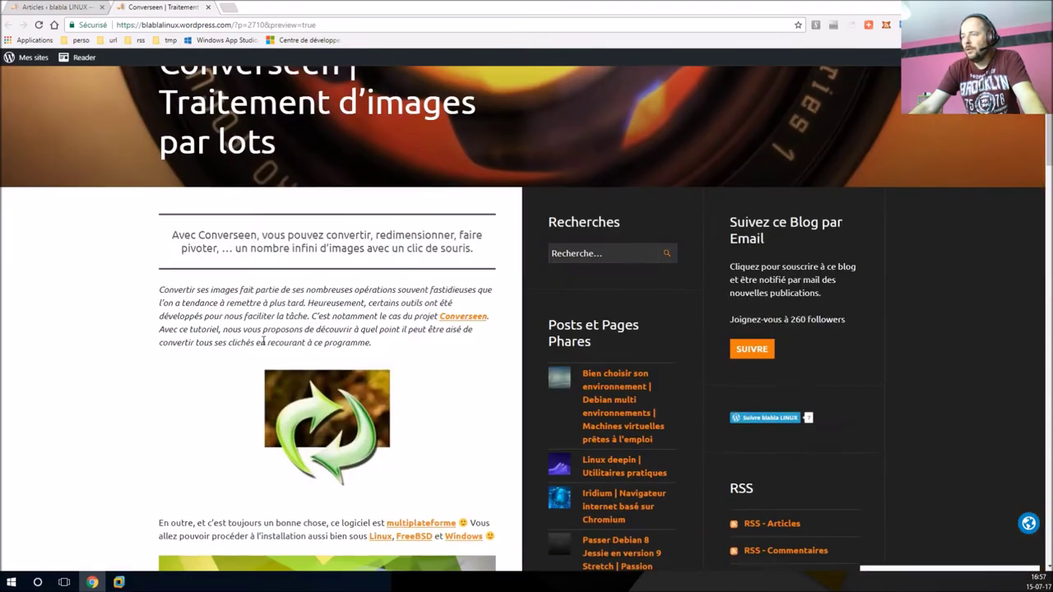
{"action": "scroll", "coordinate": [263, 339], "scroll_direction": "down", "scroll_amount": 5}
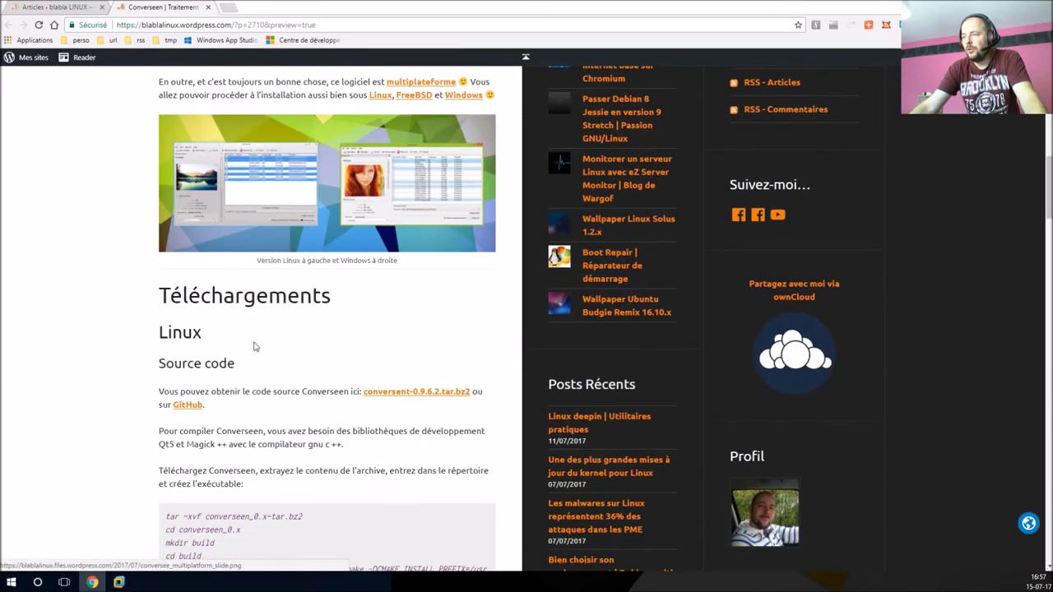
{"action": "scroll", "coordinate": [254, 346], "scroll_direction": "up", "scroll_amount": 3}
{"action": "scroll", "coordinate": [254, 346], "scroll_direction": "up", "scroll_amount": 1}
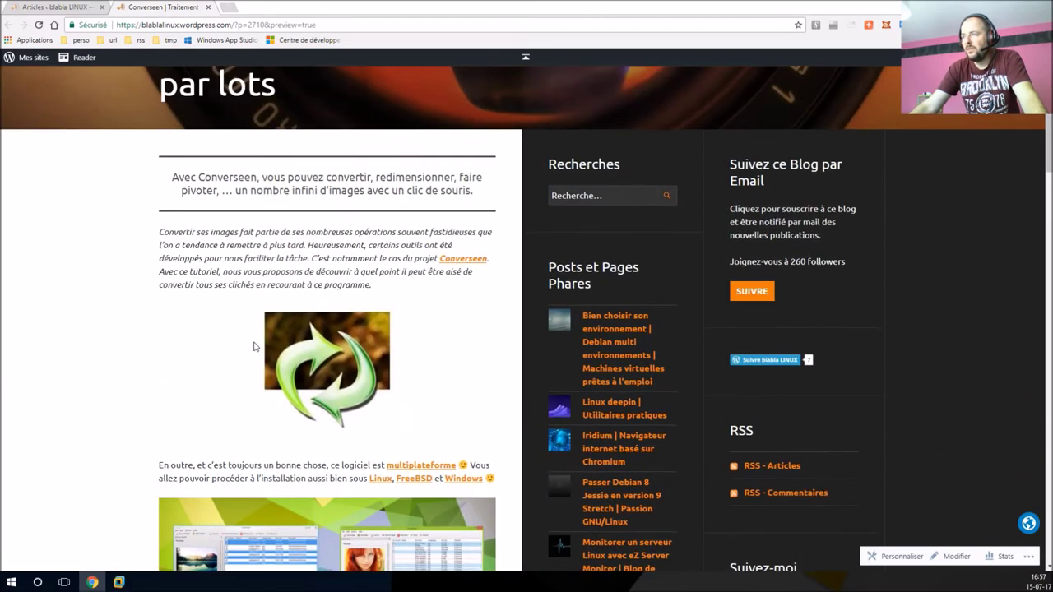
- View the Converseen project homepage through the article's link, close it, and review the Linux installation commands in the article
{"action": "left_click", "coordinate": [453, 262]}
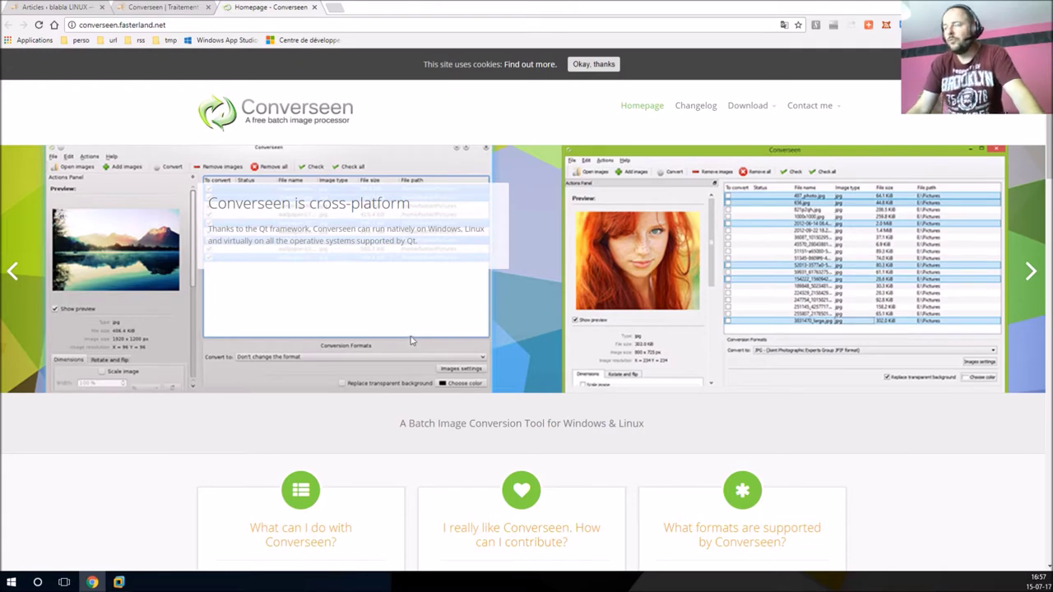
{"action": "left_click", "coordinate": [314, 7]}
{"action": "scroll", "coordinate": [461, 364], "scroll_direction": "down", "scroll_amount": 5}
{"action": "scroll", "coordinate": [459, 365], "scroll_direction": "down", "scroll_amount": 6}
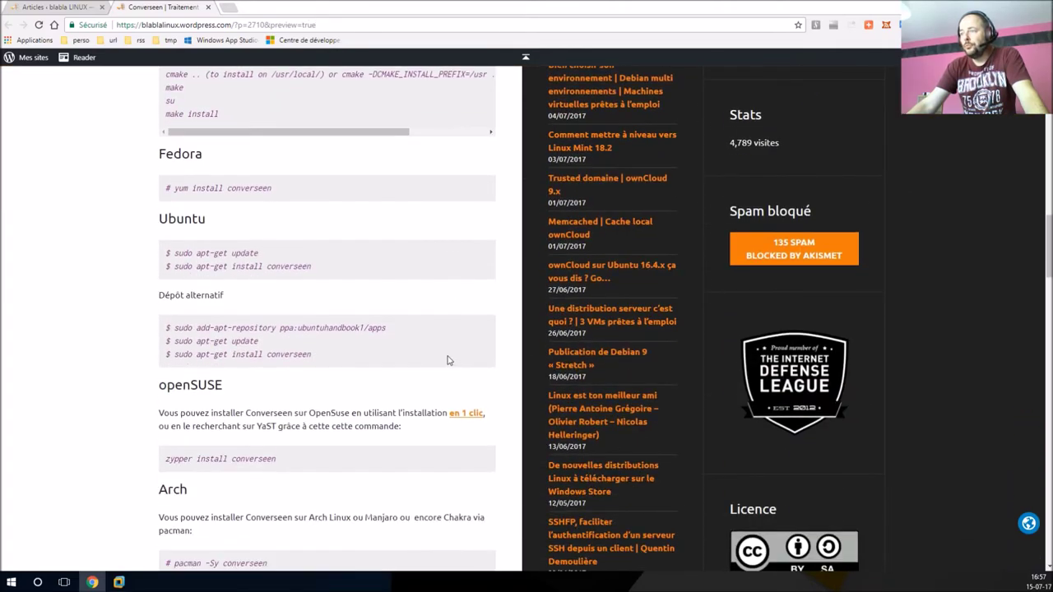
{"action": "scroll", "coordinate": [449, 359], "scroll_direction": "up", "scroll_amount": 12}
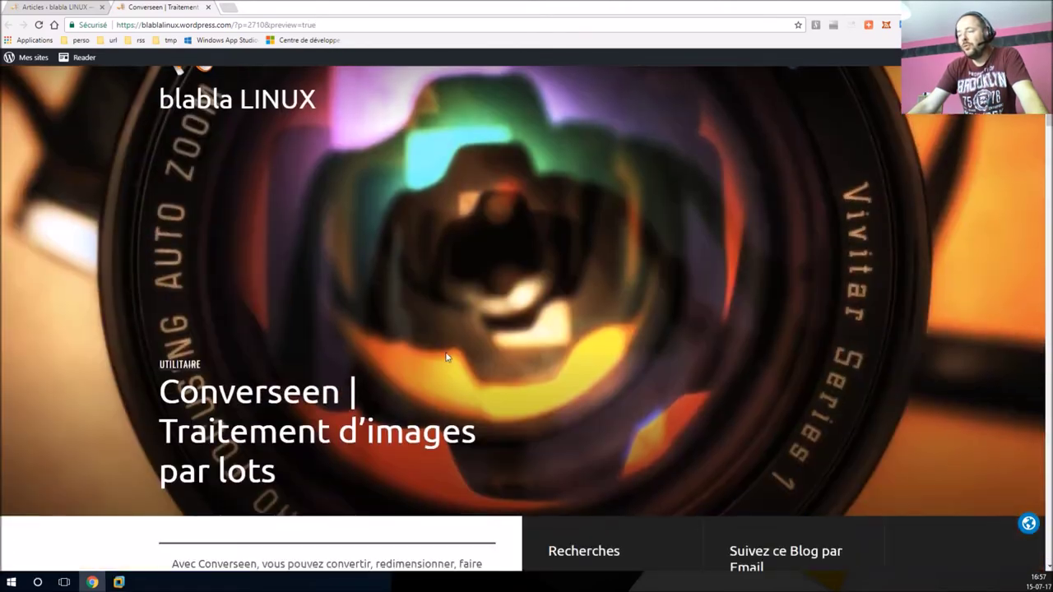
- Switch to VMware Workstation, power on the ubuntu-16.04.2-desktop-amd64 virtual machine and display it full screen
{"action": "mouse_move", "coordinate": [118, 582]}
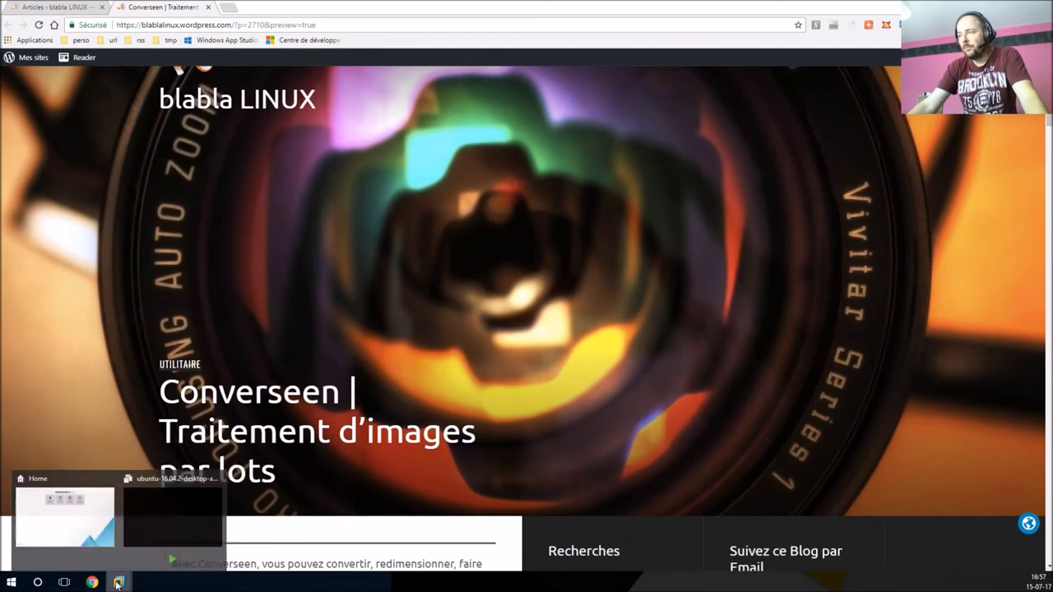
{"action": "left_click", "coordinate": [140, 518]}
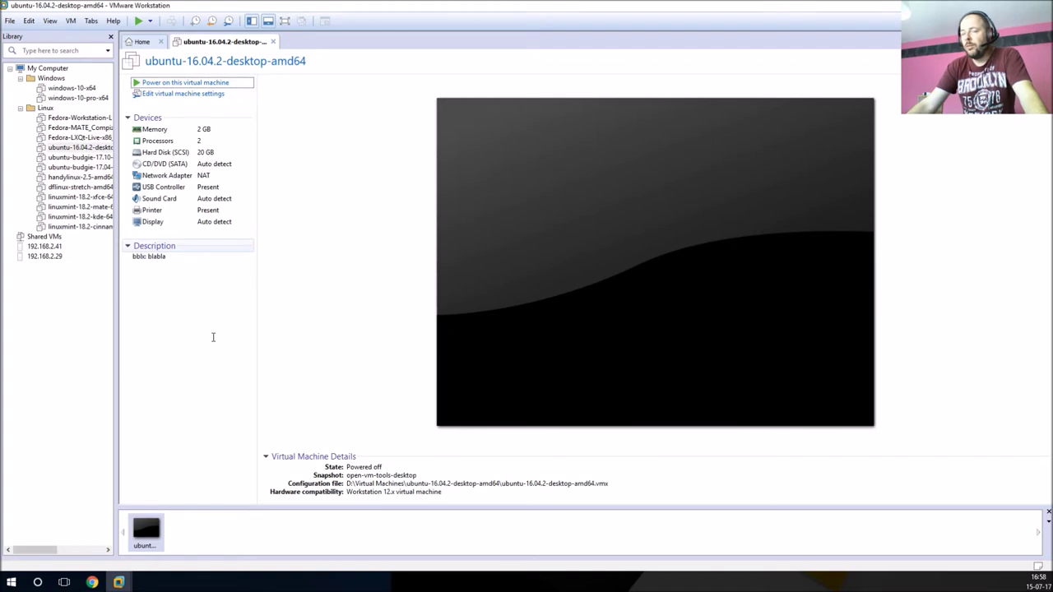
{"action": "key", "text": "ctrl+b"}
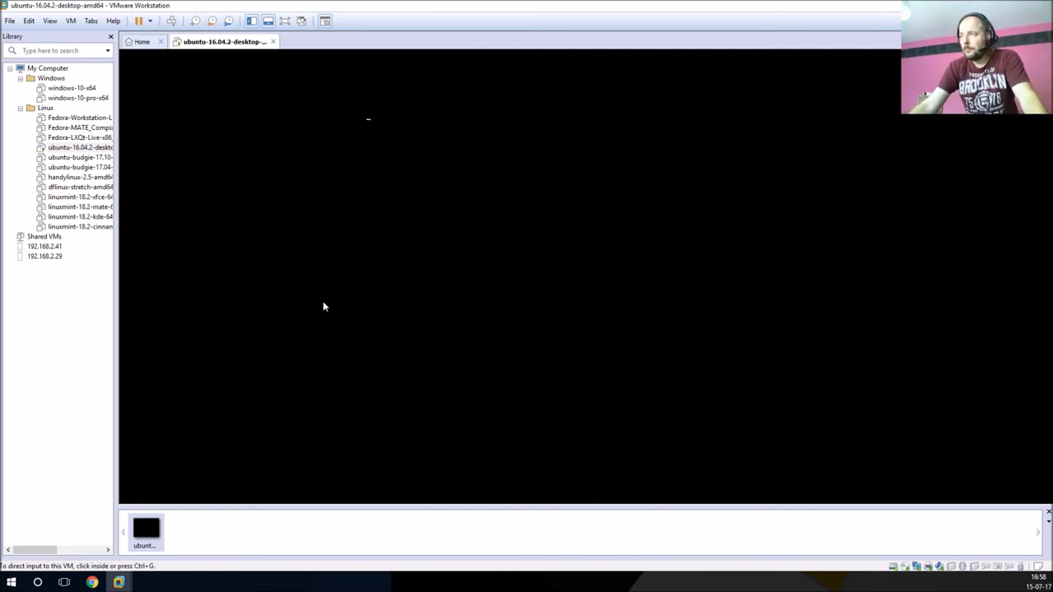
{"action": "left_click", "coordinate": [285, 21]}
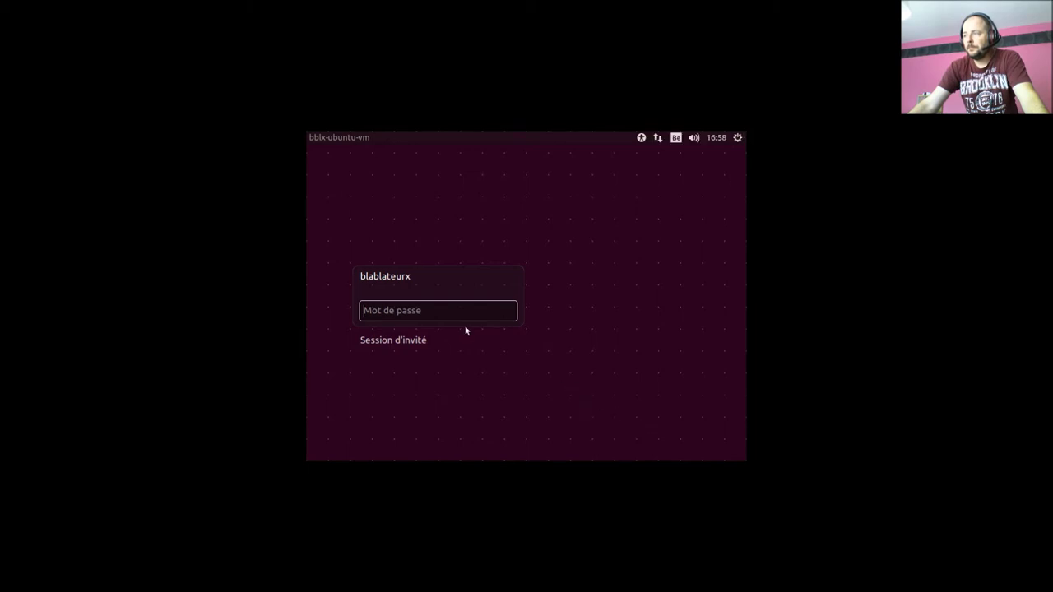
- Log in to the Ubuntu session by entering the account password
{"action": "type", "text": "****"}
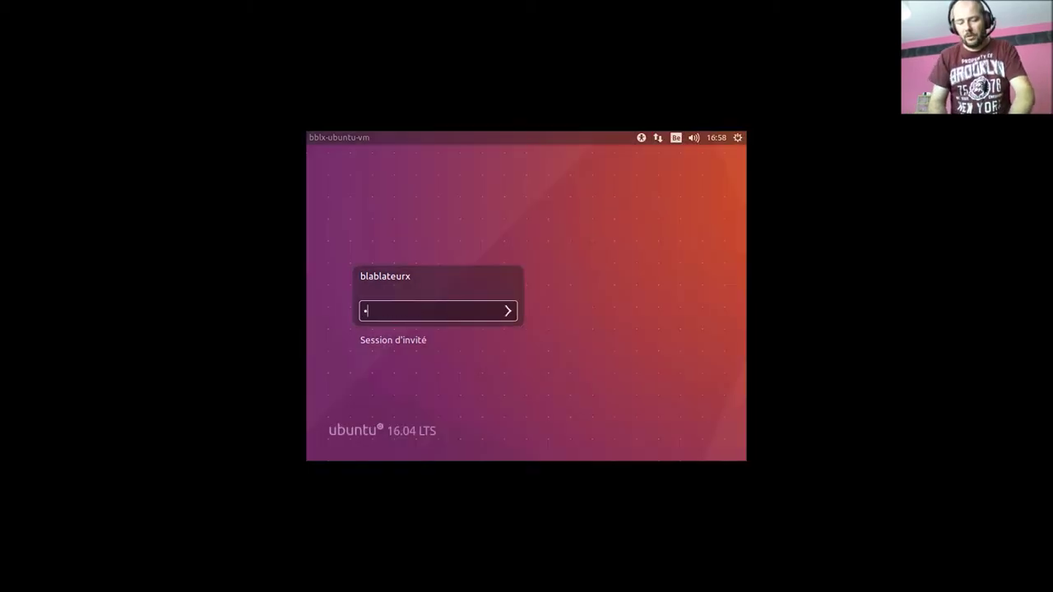
{"action": "type", "text": "**"}
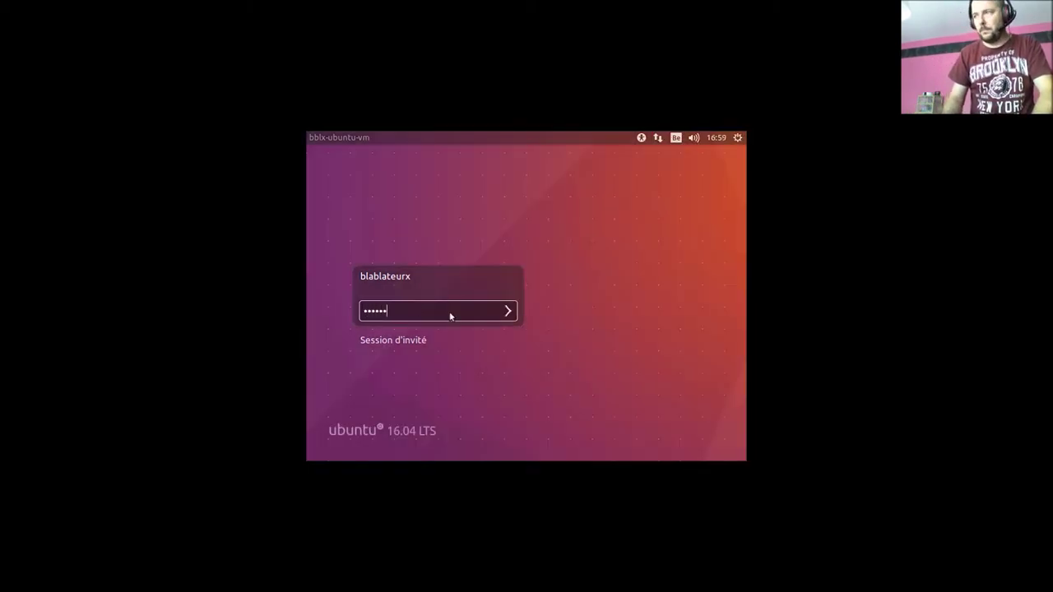
{"action": "key", "text": "Return"}
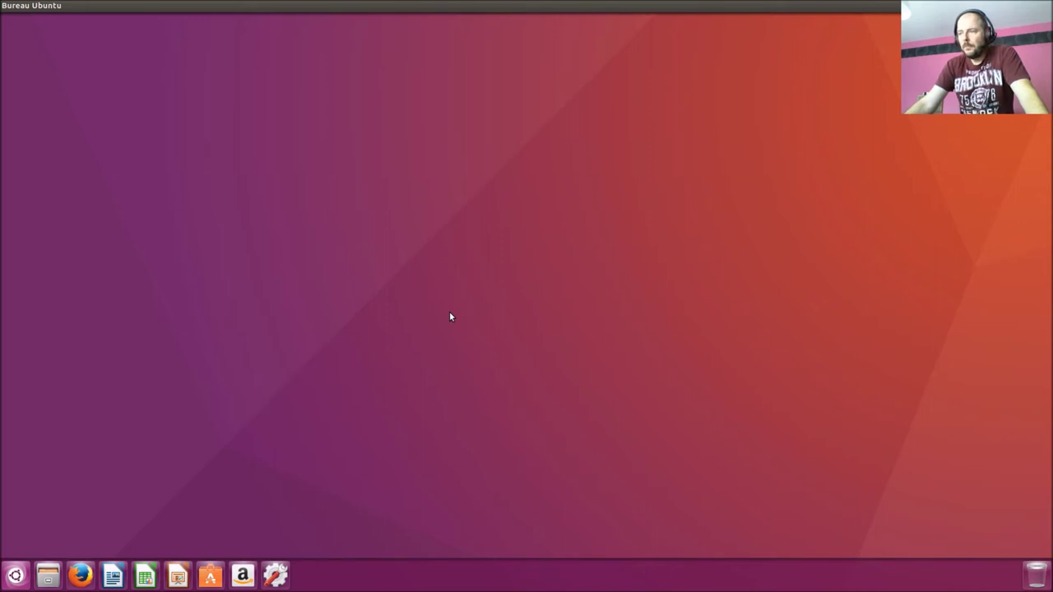
- Search the installed applications for "term" and open Terminal
{"action": "left_click", "coordinate": [15, 578]}
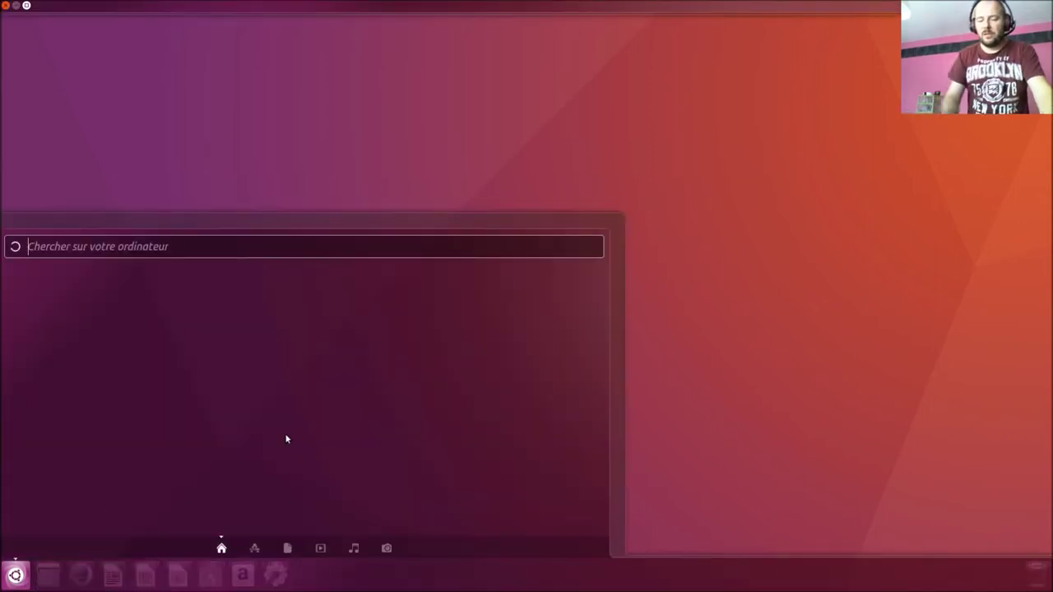
{"action": "type", "text": "term"}
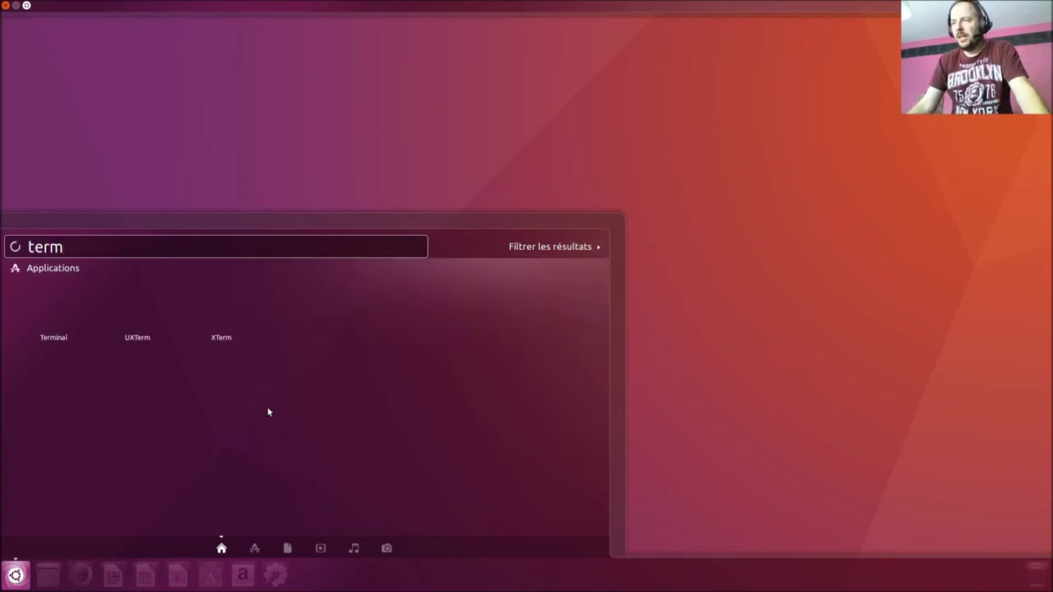
{"action": "left_click", "coordinate": [59, 311]}
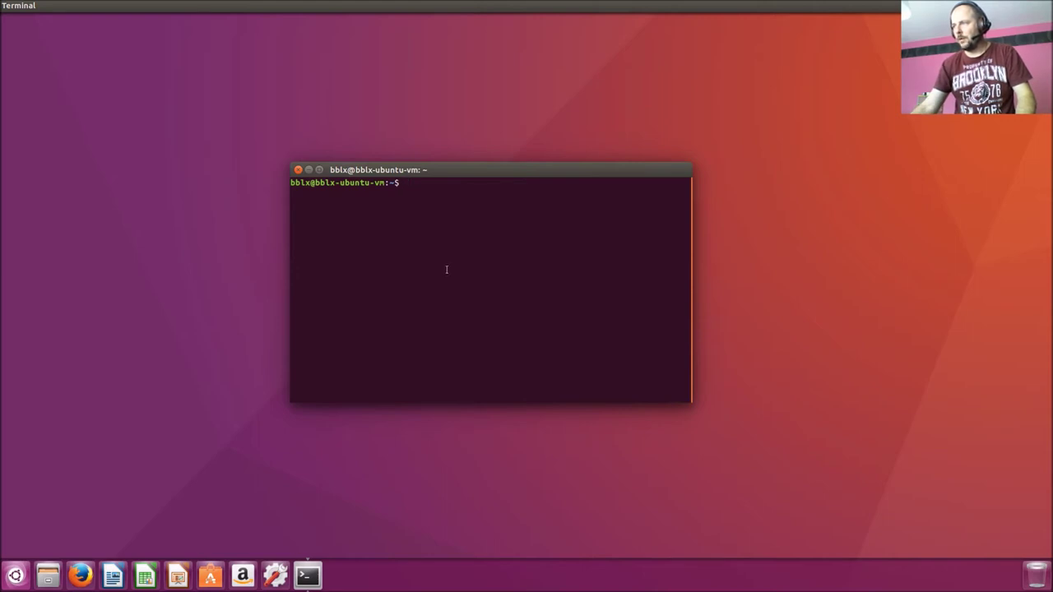
- Refresh the package lists with "sudo apt update", entering the sudo password to authorize it
{"action": "type", "text": "sudo "}
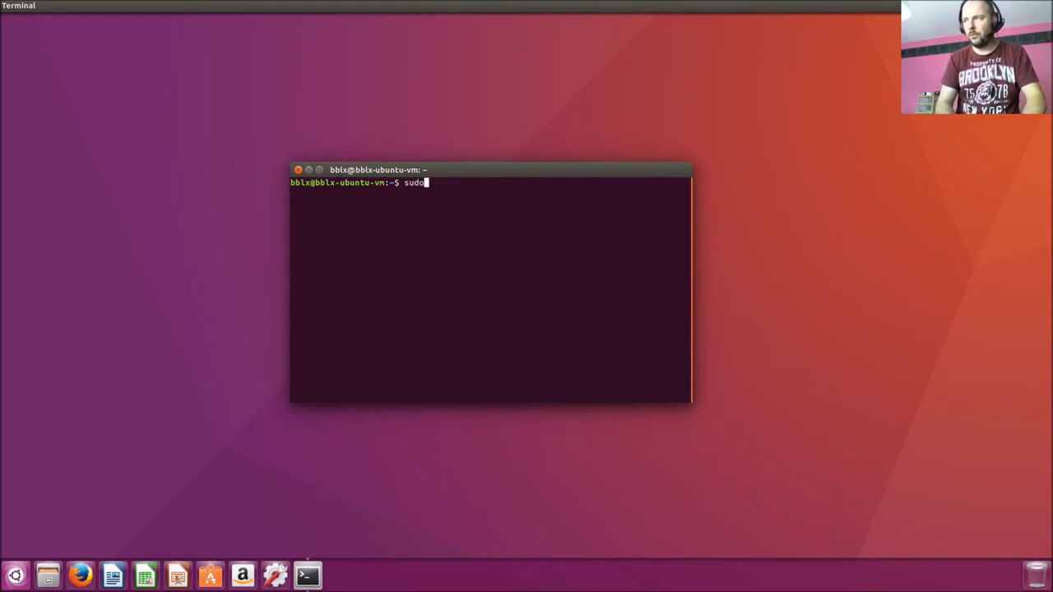
{"action": "type", "text": "apt up"}
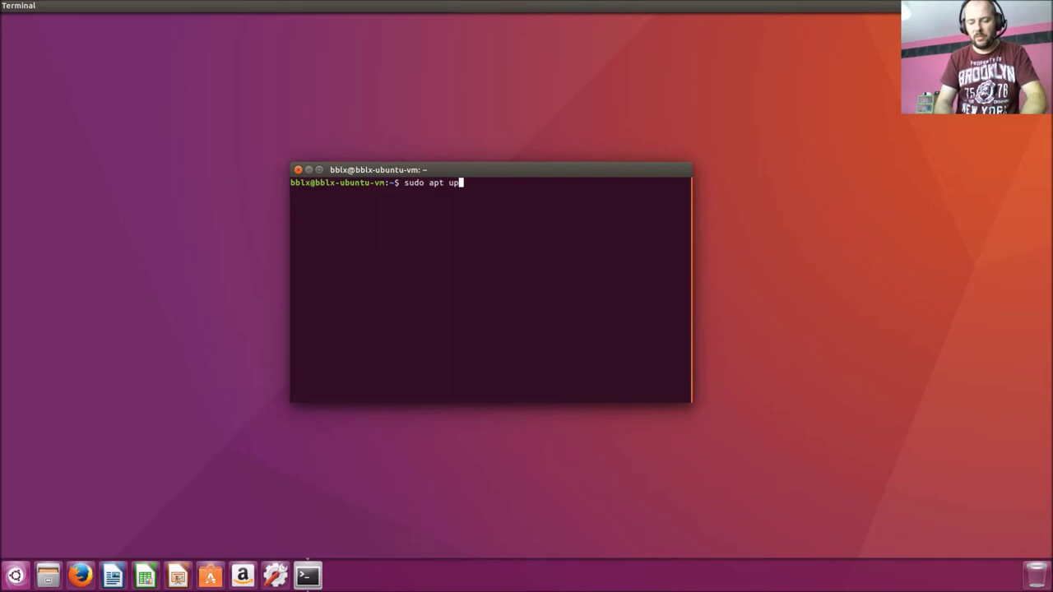
{"action": "type", "text": "date"}
{"action": "key", "text": "Return"}
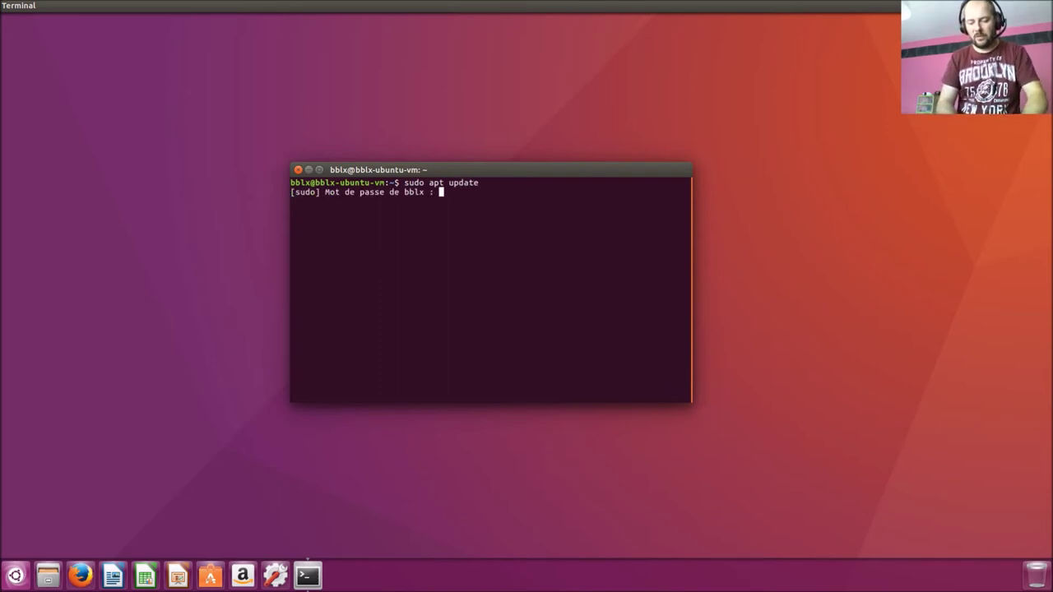
{"action": "key", "text": "Return"}
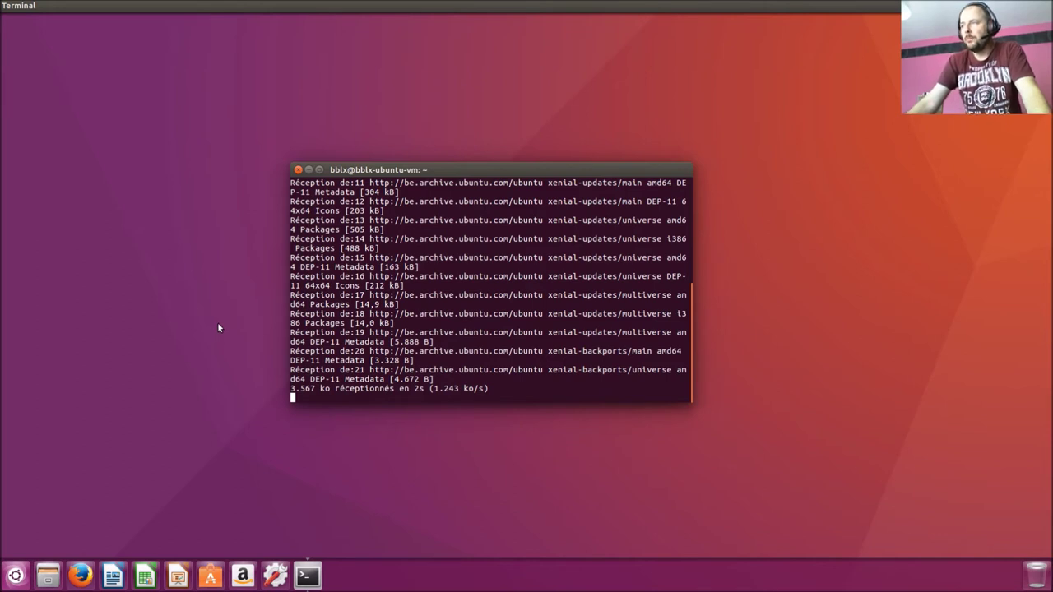
- Enlarge the terminal text by two zoom levels and move the terminal window nearer the middle of the desktop
{"action": "mouse_move", "coordinate": [72, 5]}
{"action": "left_click", "coordinate": [160, 5]}
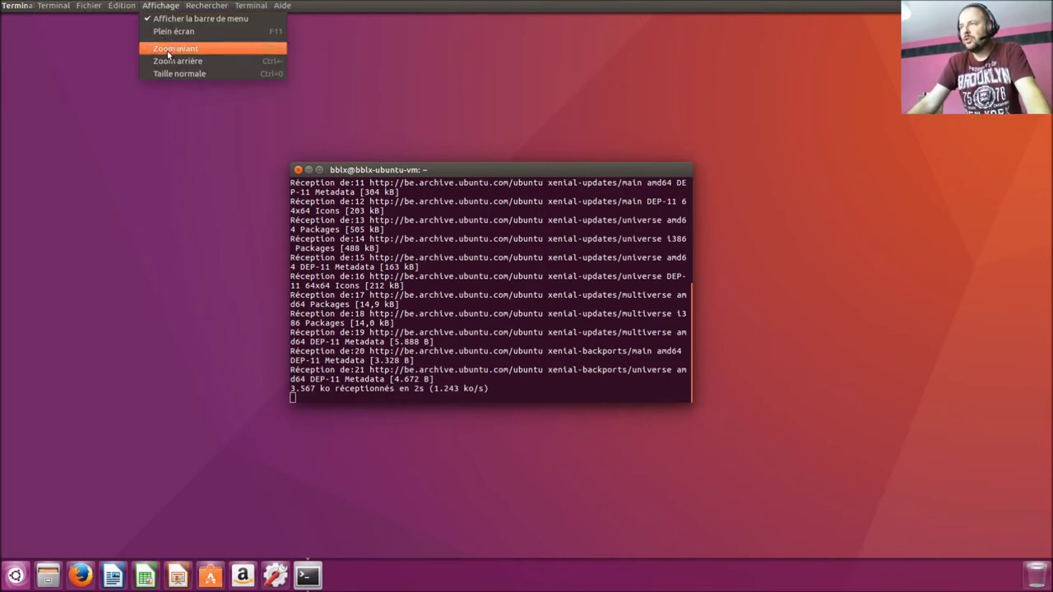
{"action": "left_click", "coordinate": [179, 49]}
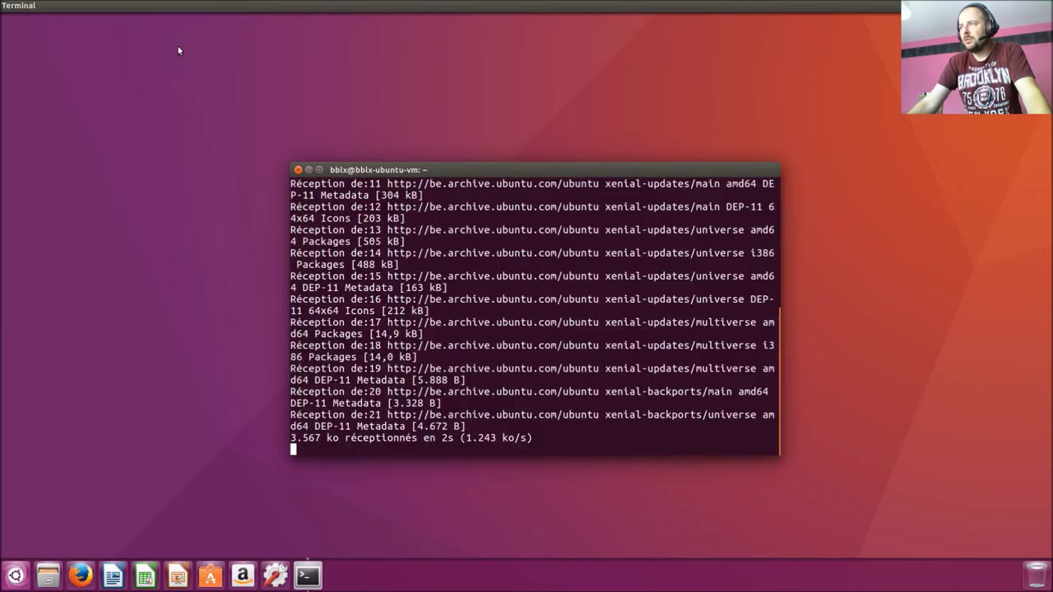
{"action": "left_click", "coordinate": [144, 8]}
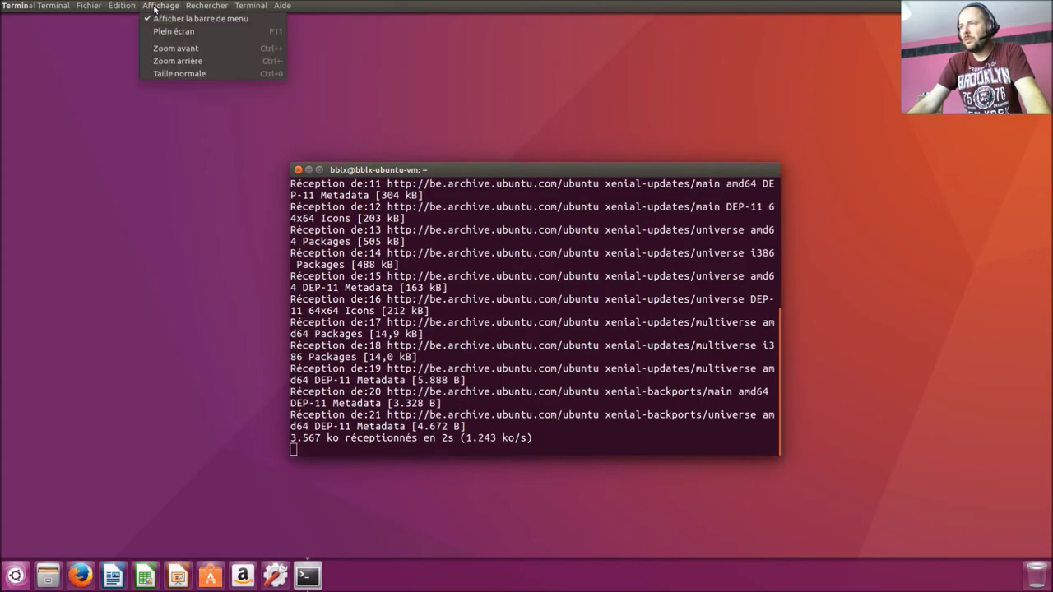
{"action": "left_click", "coordinate": [169, 49]}
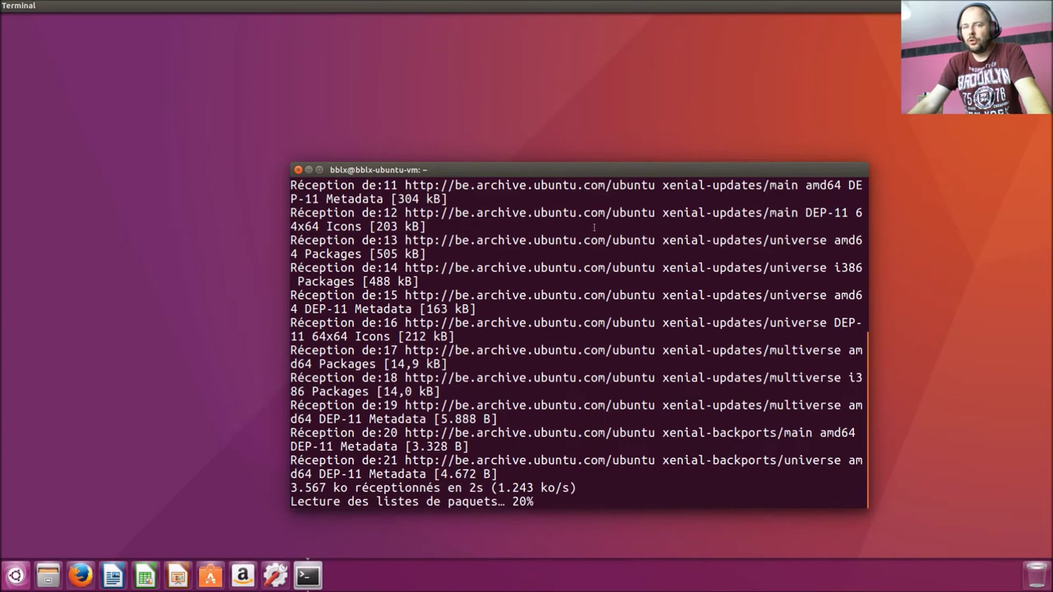
{"action": "left_click_drag", "start_coordinate": [581, 163], "coordinate": [501, 111]}
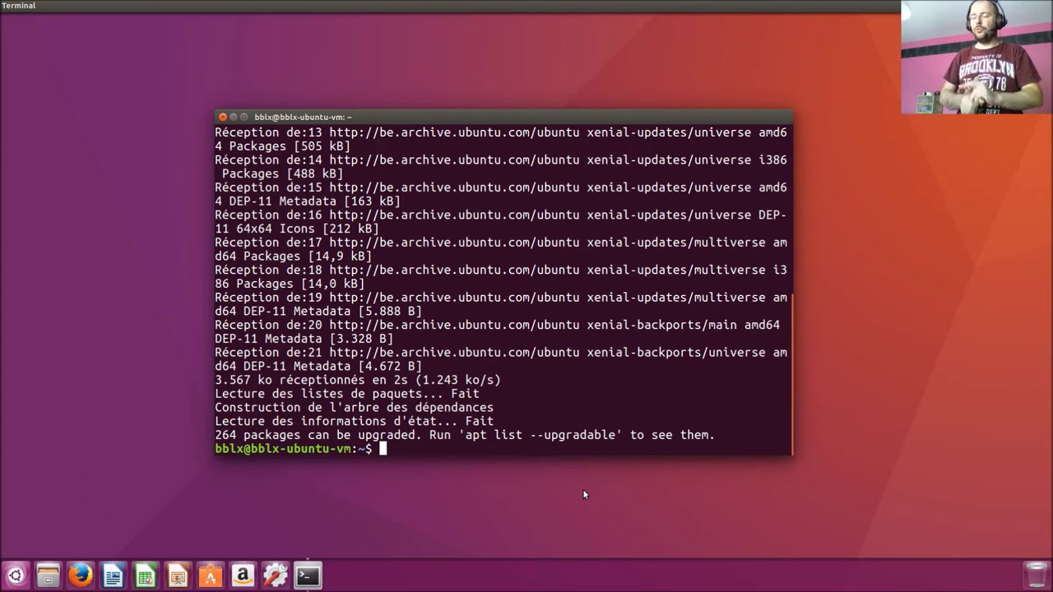
- Install Converseen with "sudo apt install converseen", accept the installation with "o", and close the terminal with "exit"
{"action": "type", "text": "sudo a"}
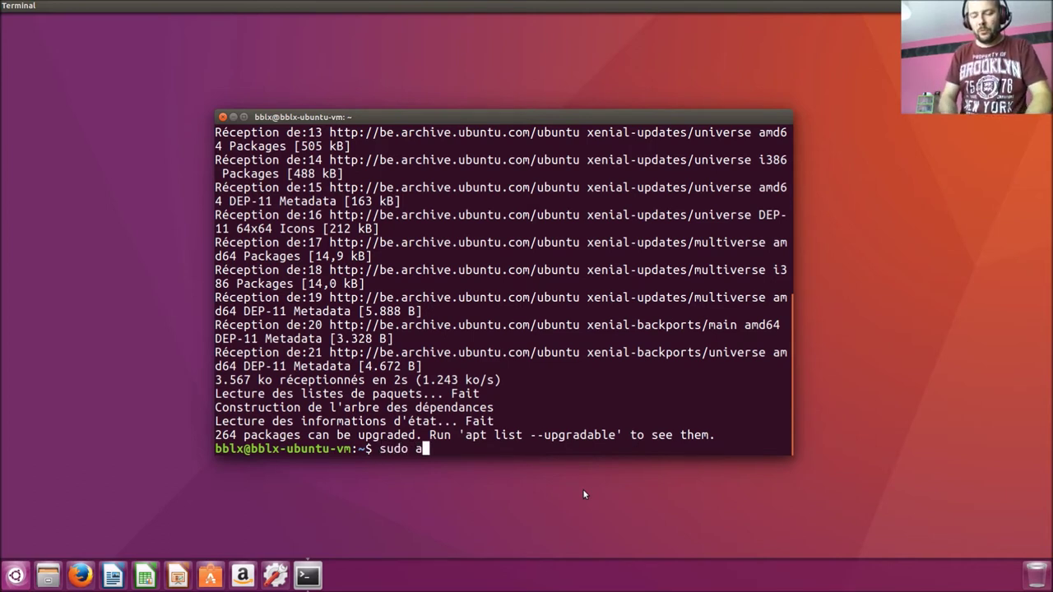
{"action": "type", "text": "pt install "}
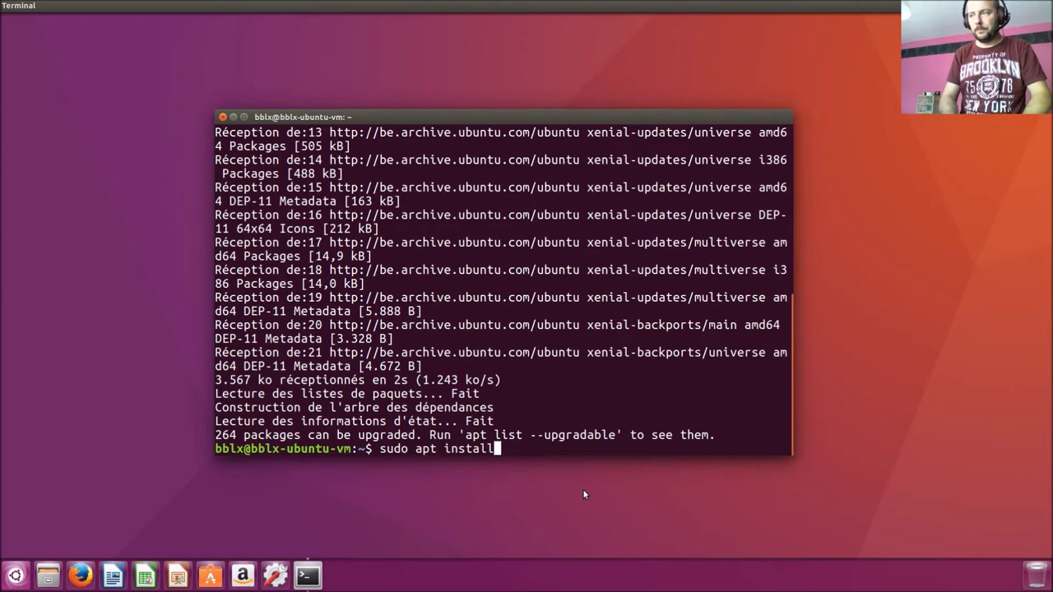
{"action": "type", "text": "con"}
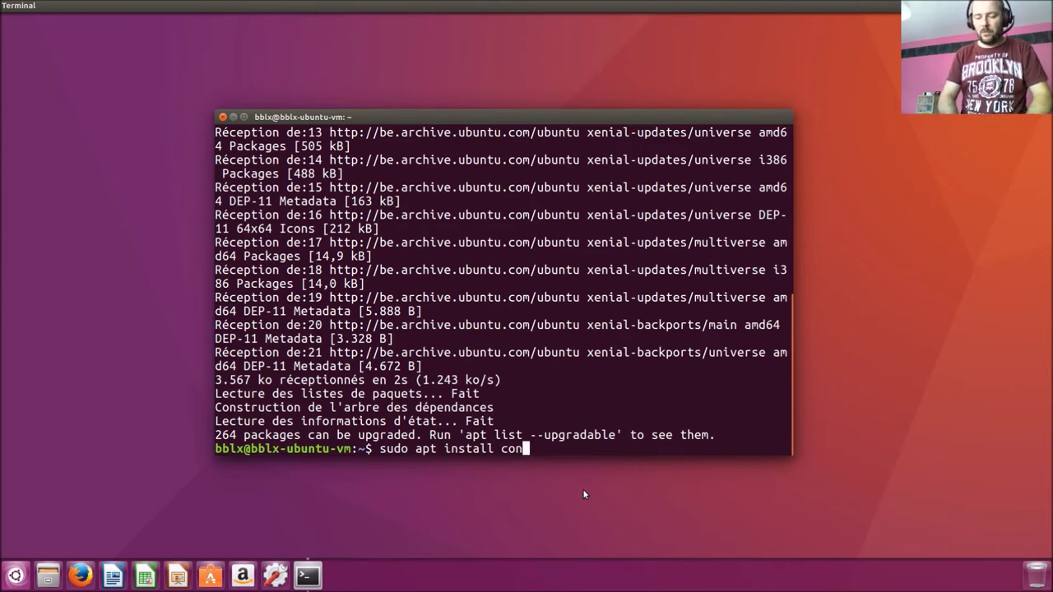
{"action": "type", "text": "verseen"}
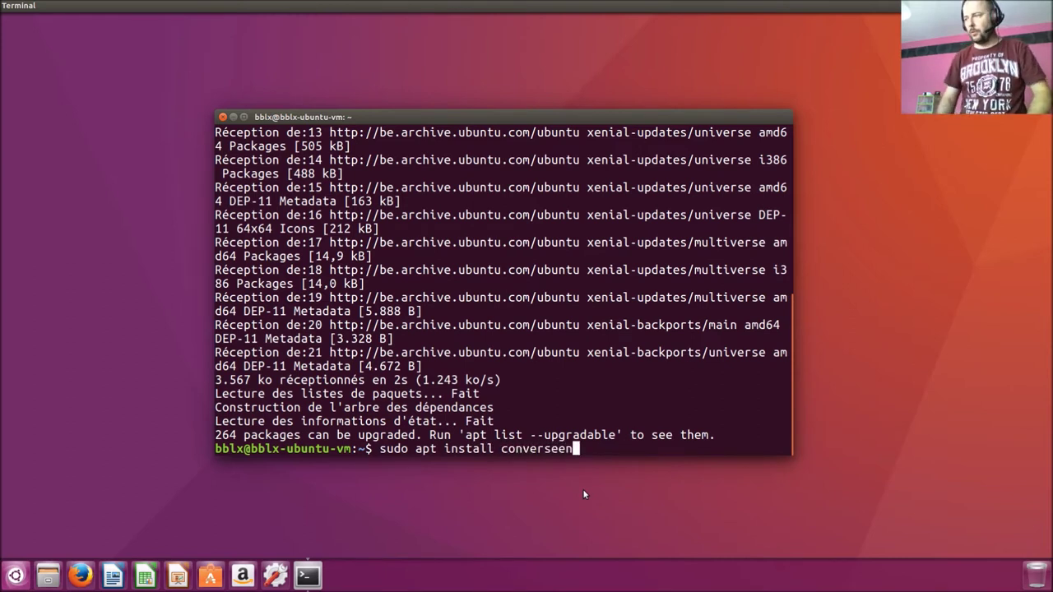
{"action": "key", "text": "Return"}
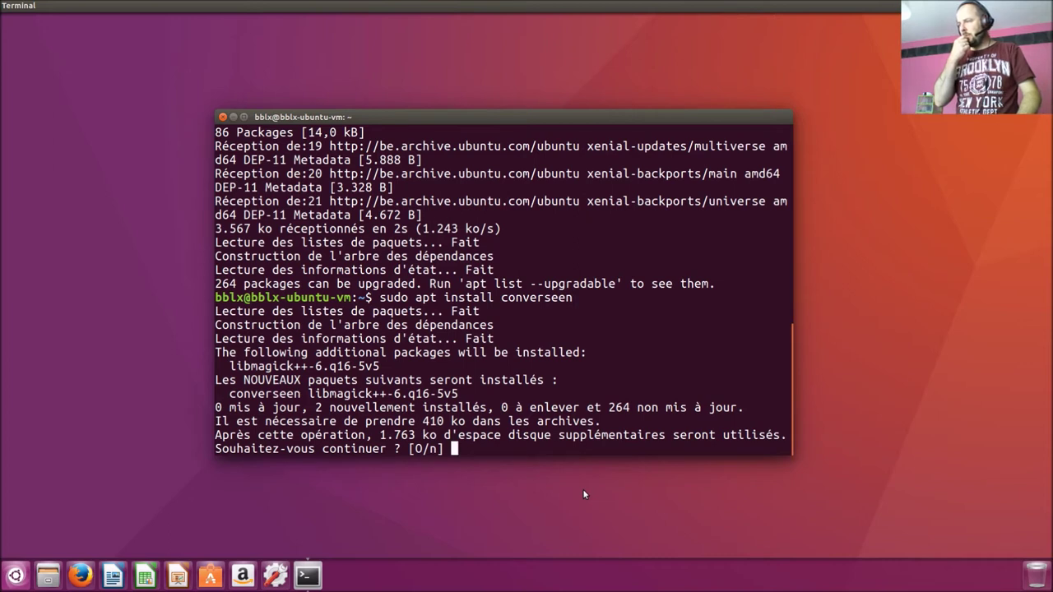
{"action": "type", "text": "o"}
{"action": "key", "text": "Return"}
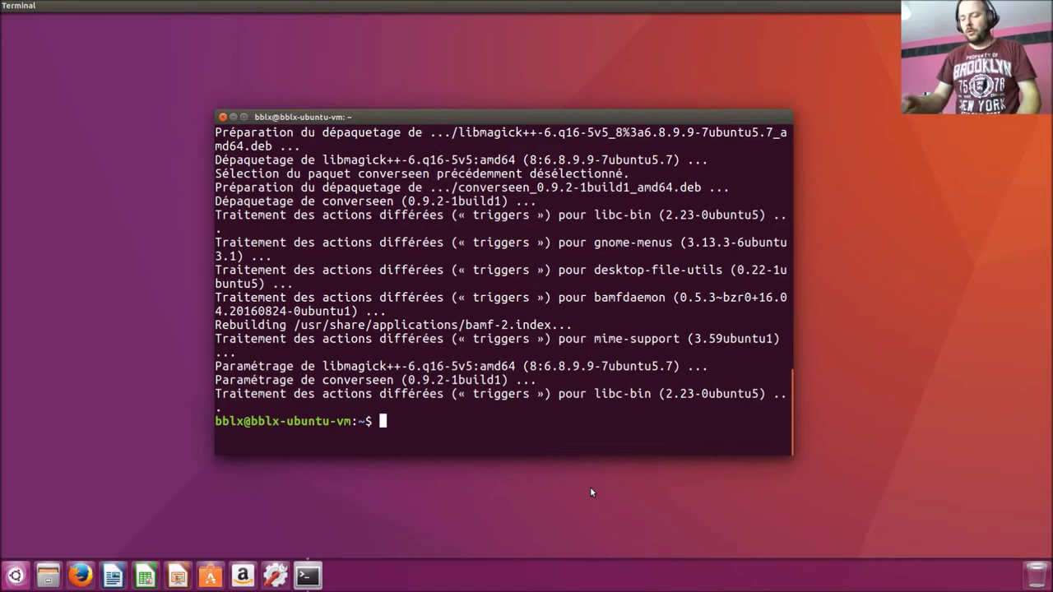
{"action": "type", "text": "exit"}
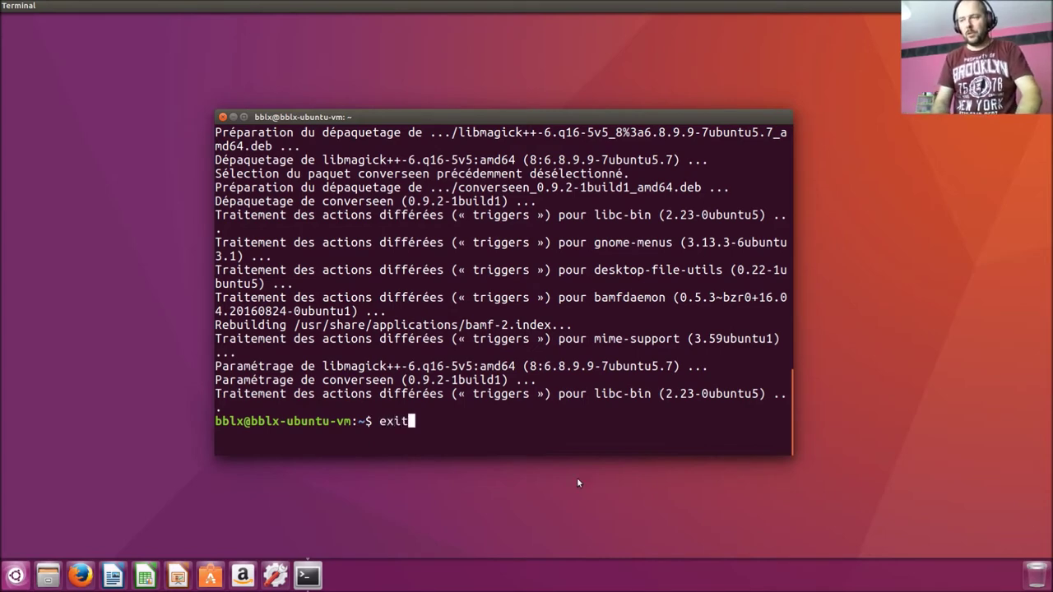
{"action": "key", "text": "Return"}
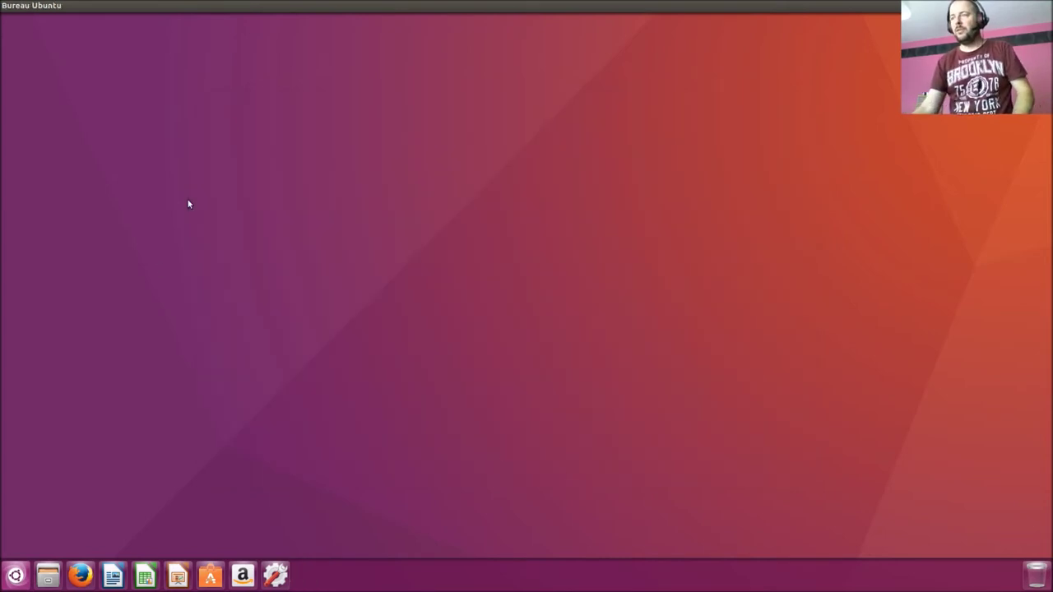
- Search the installed applications for "conv" and open Converseen
{"action": "left_click", "coordinate": [18, 575]}
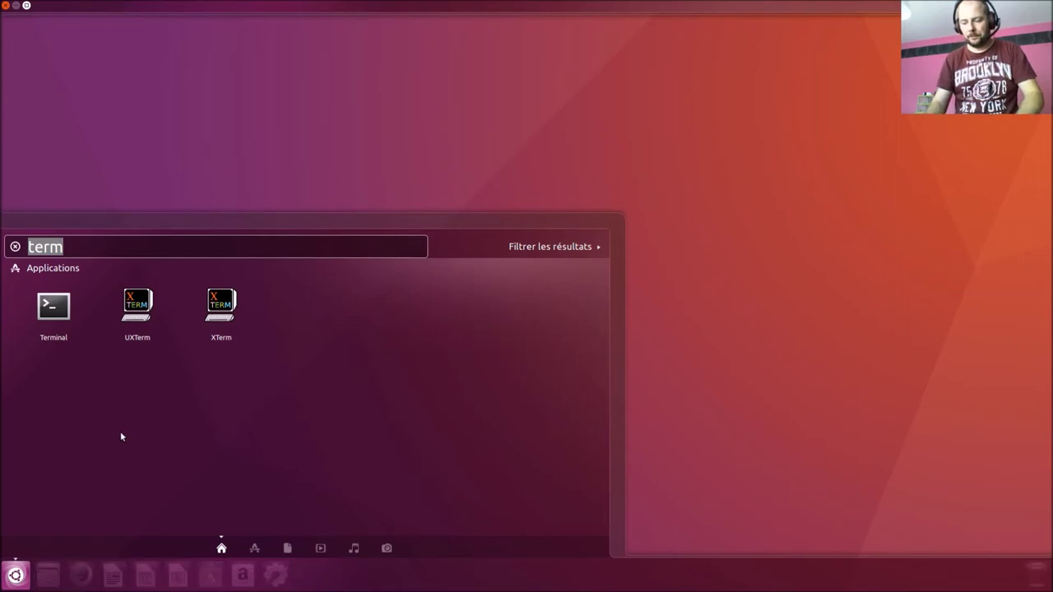
{"action": "key", "text": "BackSpace"}
{"action": "type", "text": "con"}
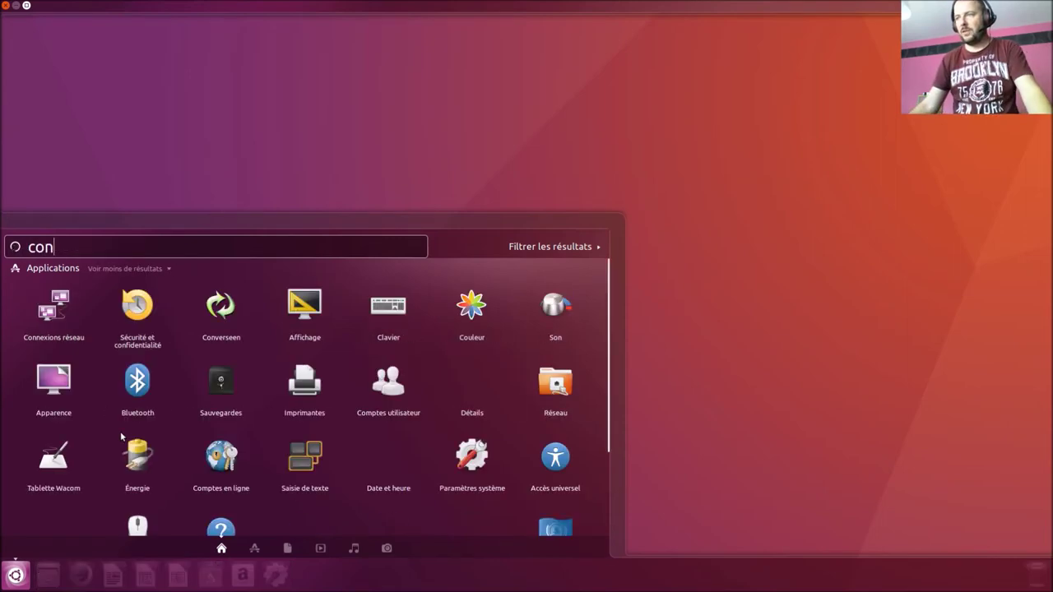
{"action": "type", "text": "v"}
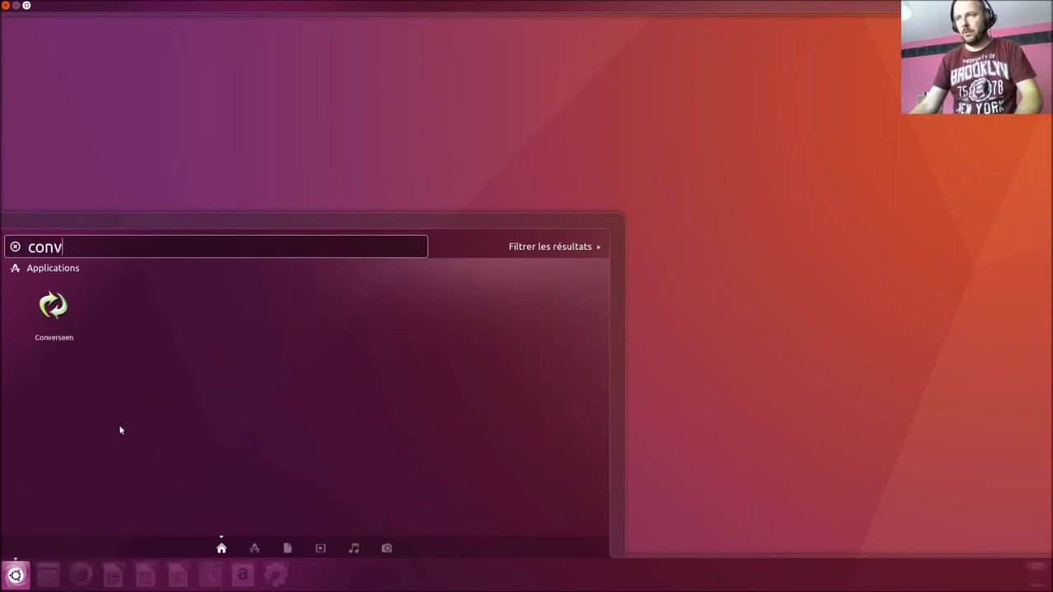
{"action": "left_click", "coordinate": [68, 322]}
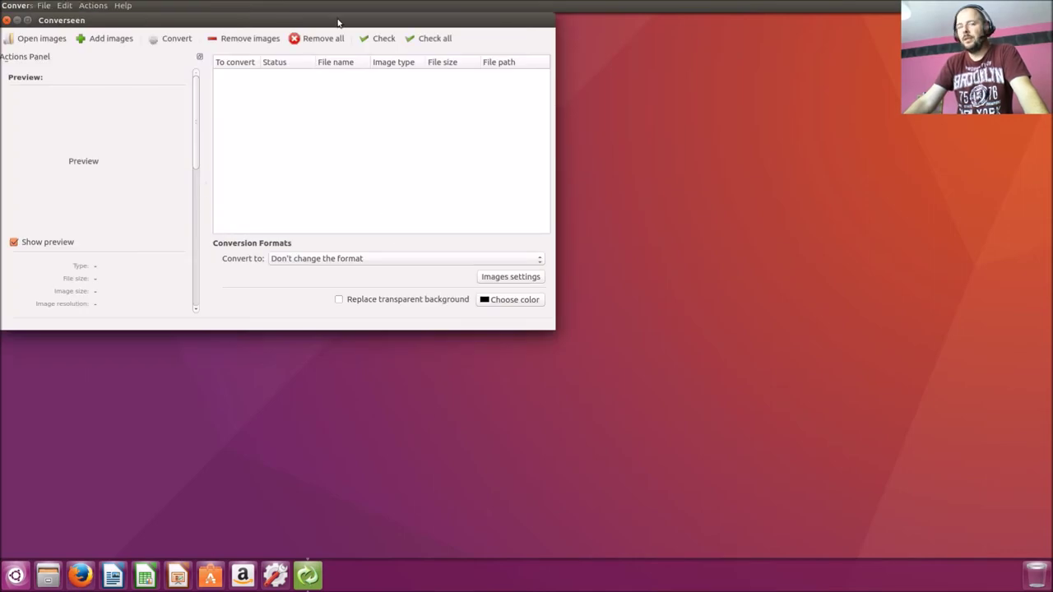
- Snap the Converseen window to the right half of the desktop and widen it leftwards to show the whole toolbar
{"action": "left_click_drag", "start_coordinate": [337, 22], "coordinate": [1042, 289]}
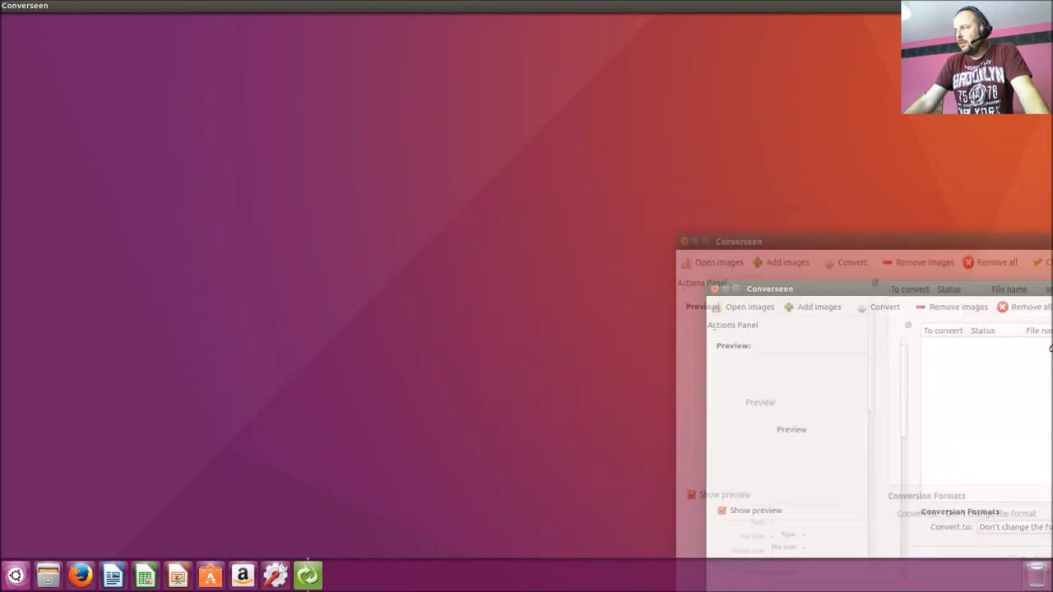
{"action": "left_click_drag", "start_coordinate": [1051, 349], "coordinate": [1052, 349]}
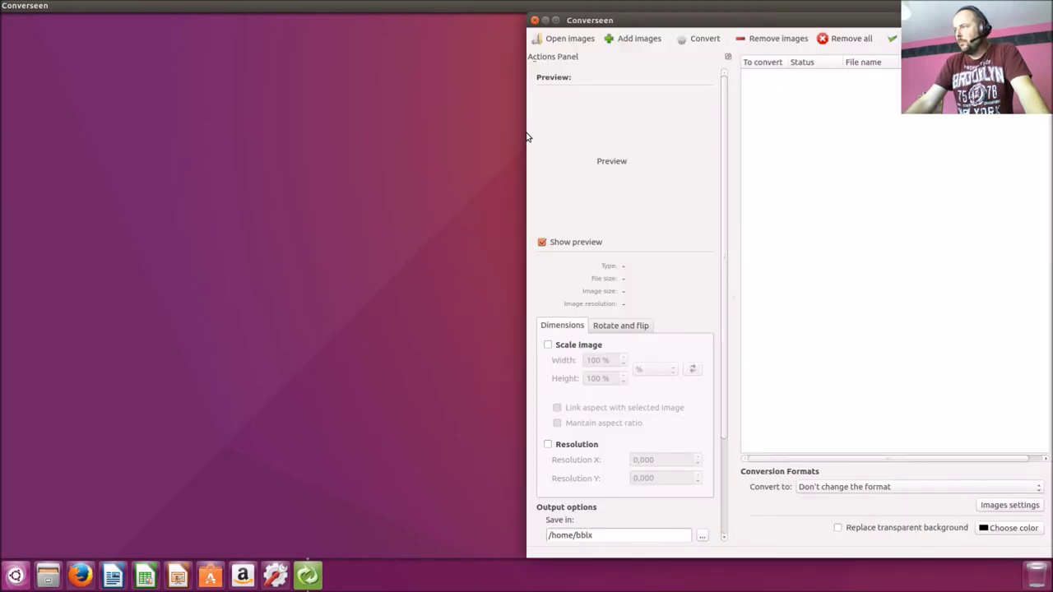
{"action": "left_click_drag", "start_coordinate": [528, 132], "coordinate": [401, 128]}
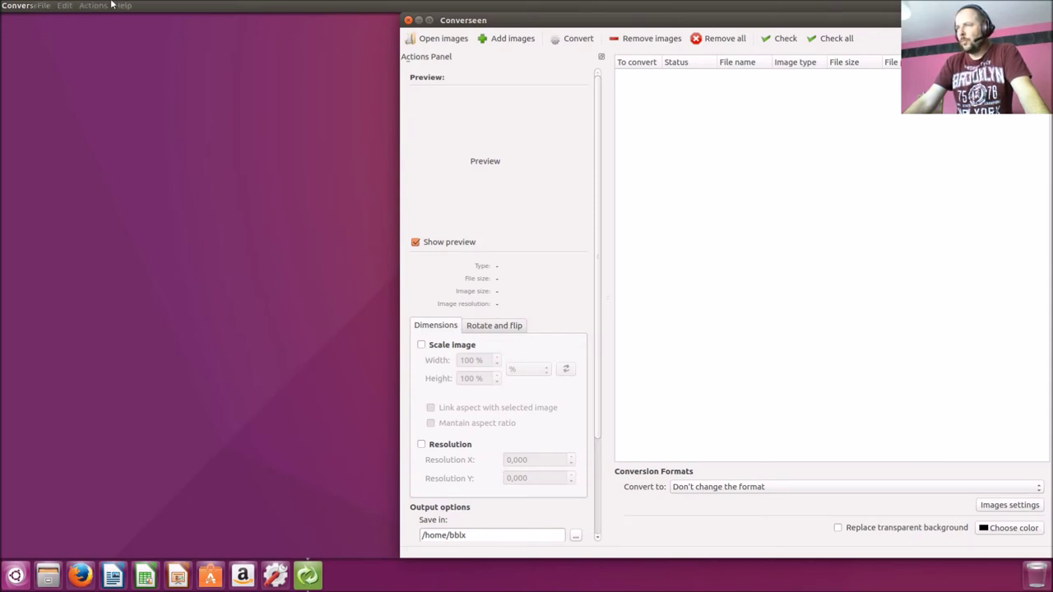
- Set the Converseen interface language to Français in its settings and accept the change
{"action": "mouse_move", "coordinate": [36, 3]}
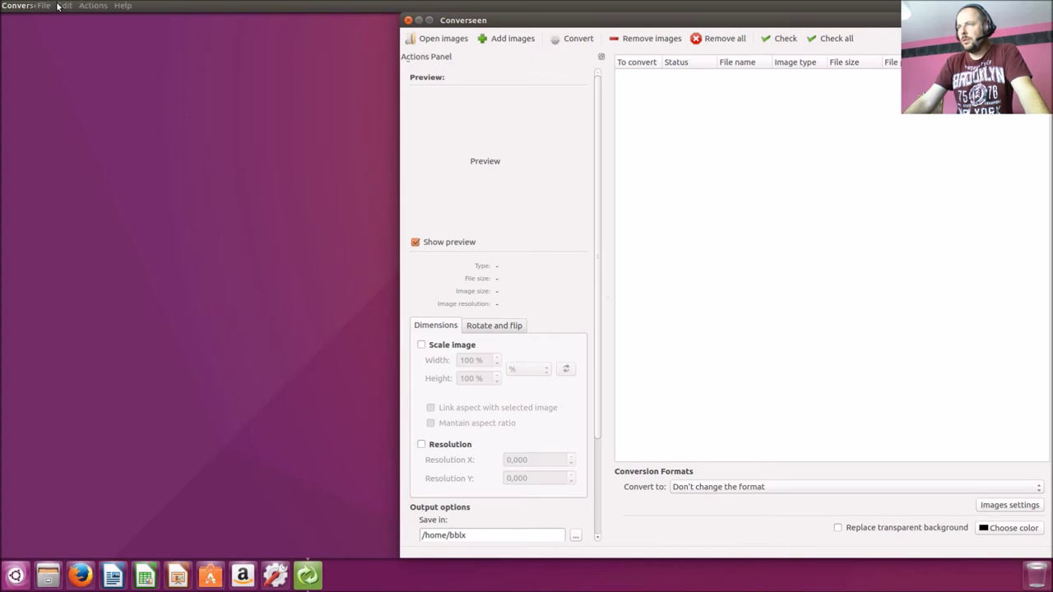
{"action": "left_click", "coordinate": [45, 6]}
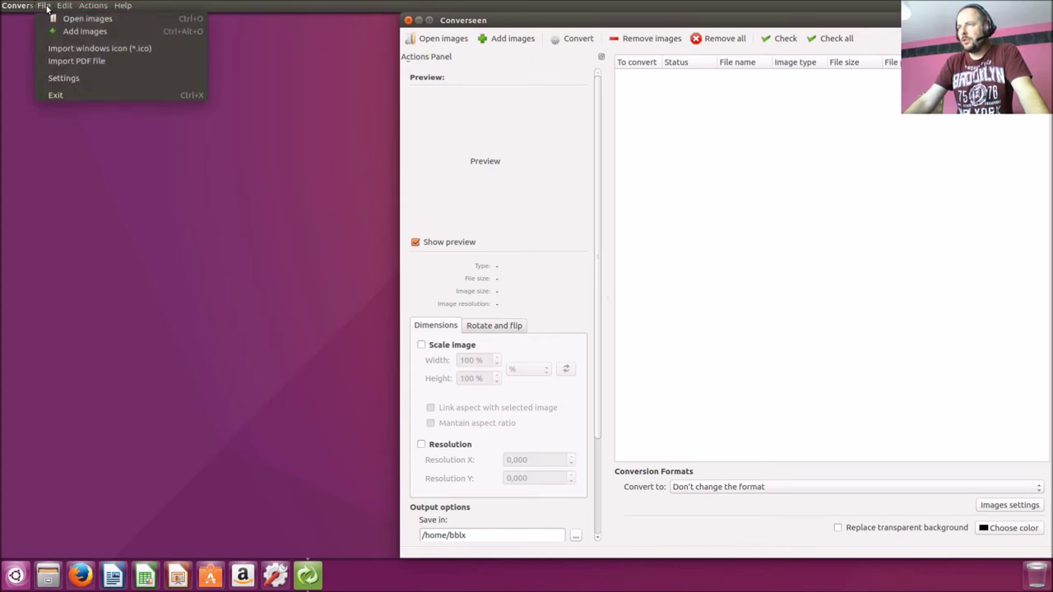
{"action": "left_click", "coordinate": [63, 79]}
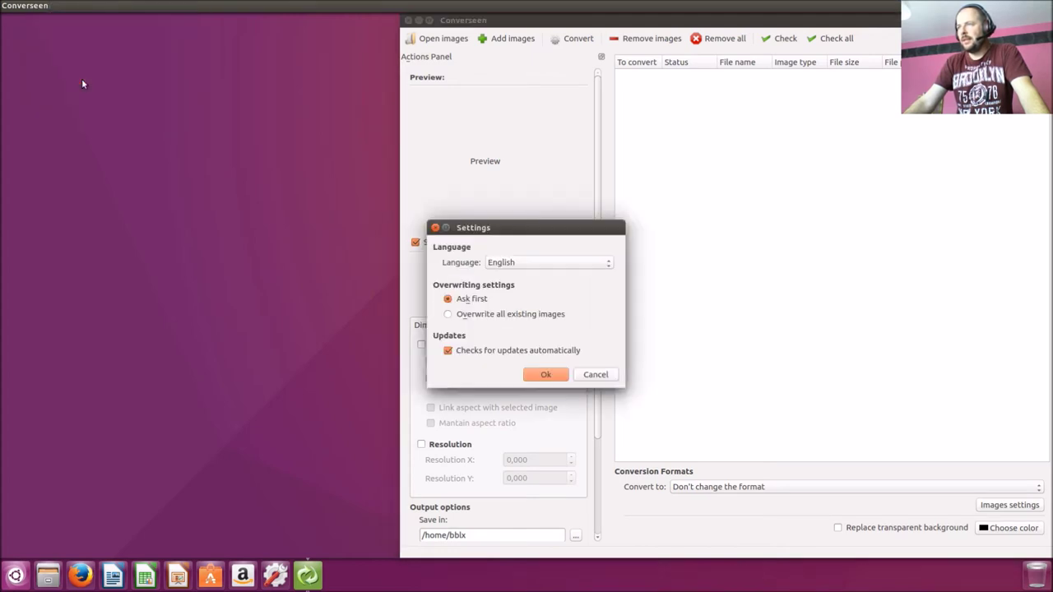
{"action": "left_click", "coordinate": [528, 261]}
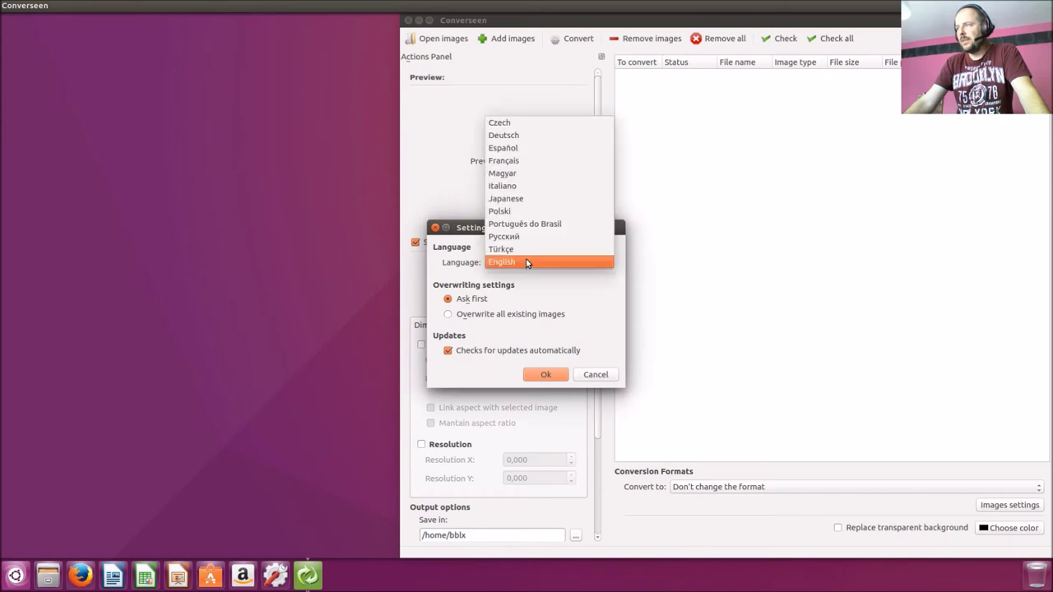
{"action": "left_click", "coordinate": [502, 161]}
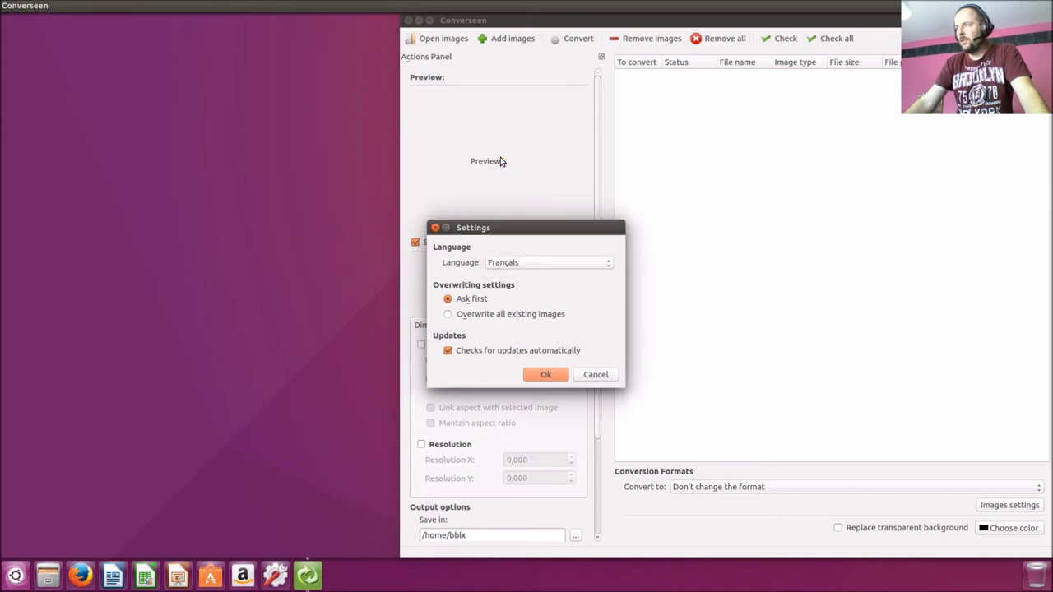
{"action": "left_click", "coordinate": [543, 376]}
{"action": "left_click", "coordinate": [621, 326]}
- Close Converseen and reopen it from the application search to apply the new language
{"action": "left_click", "coordinate": [408, 20]}
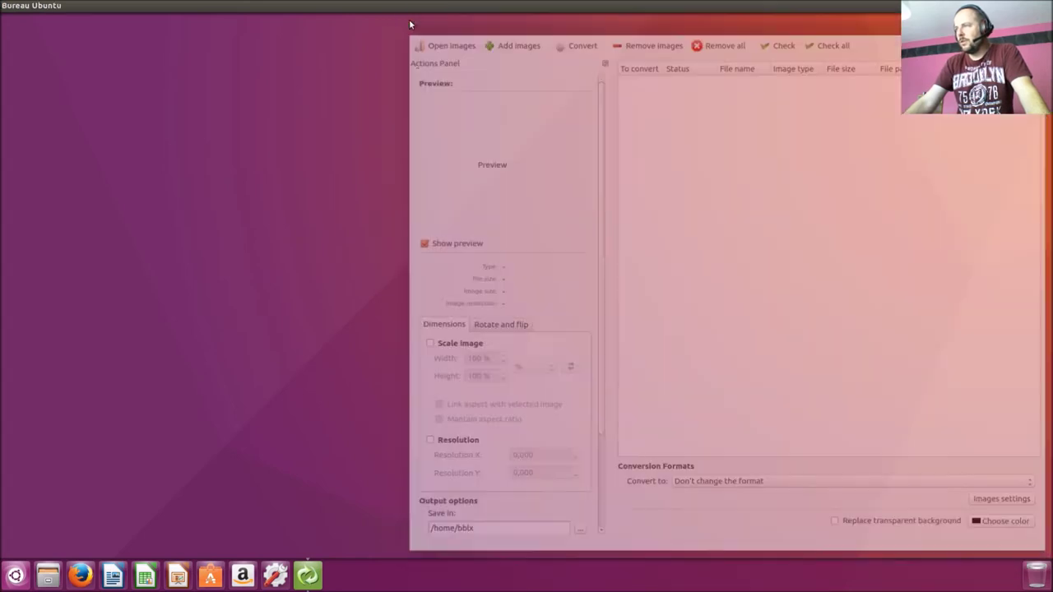
{"action": "left_click", "coordinate": [18, 575]}
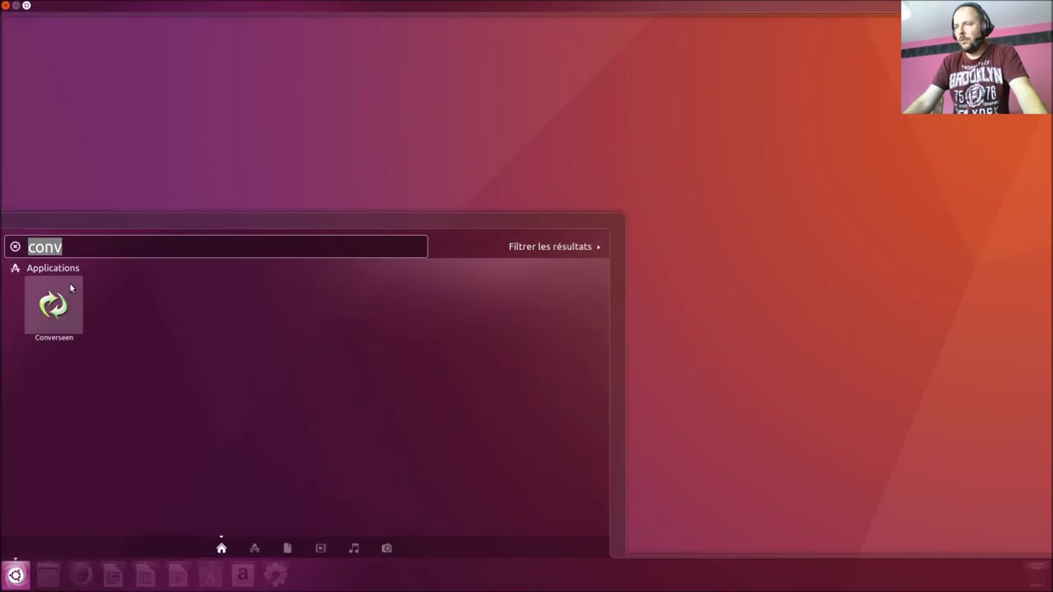
{"action": "left_click", "coordinate": [55, 313]}
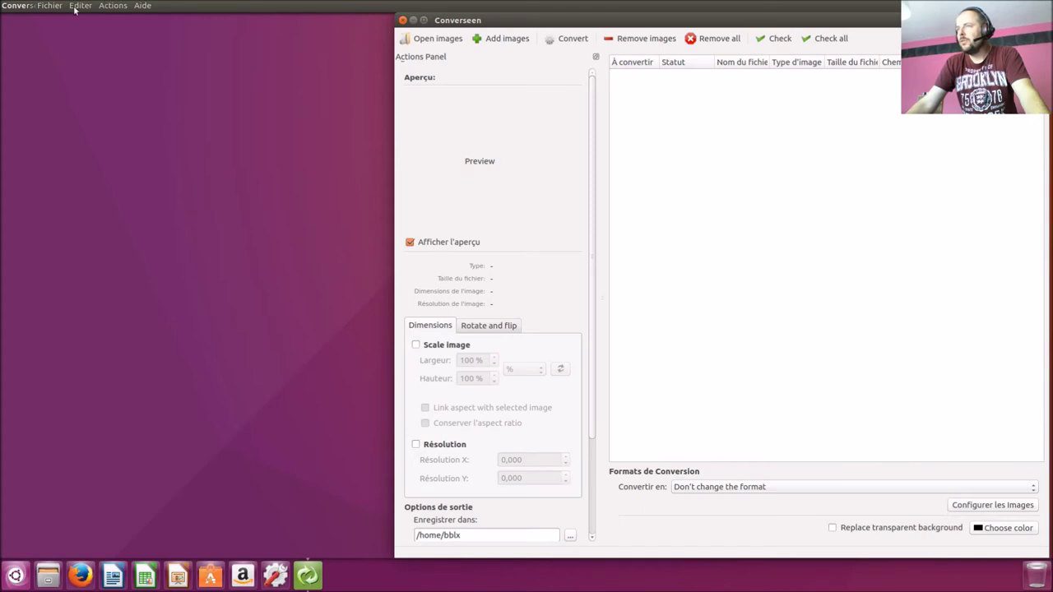
- Review Converseen's language, overwriting and update settings and leave them without changes
{"action": "left_click", "coordinate": [49, 6]}
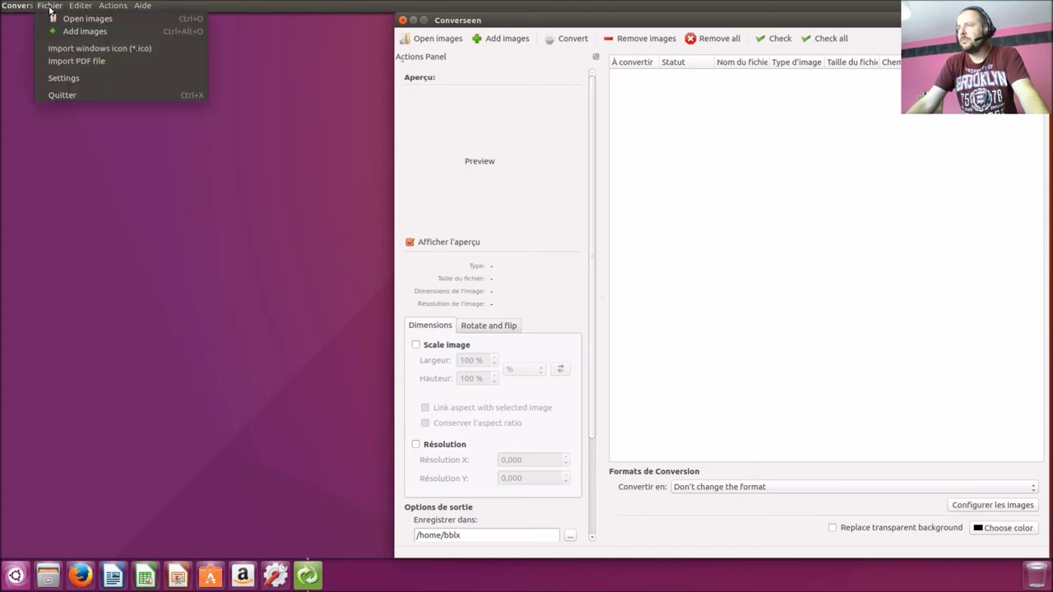
{"action": "left_click", "coordinate": [64, 78]}
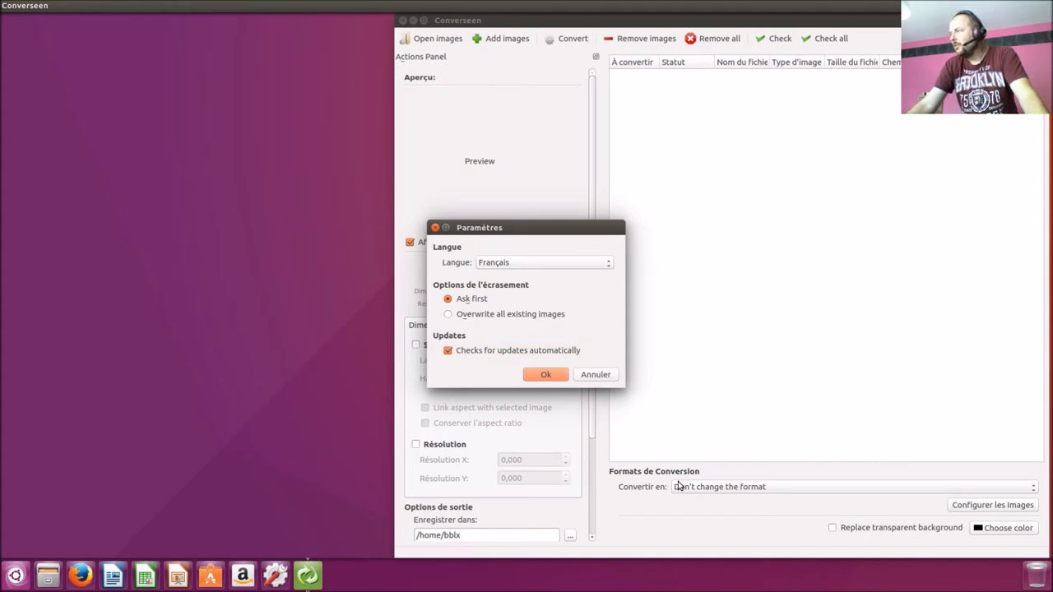
{"action": "left_click", "coordinate": [586, 376]}
- Look through the Converseen menus, view the About information and close it
{"action": "left_click", "coordinate": [48, 6]}
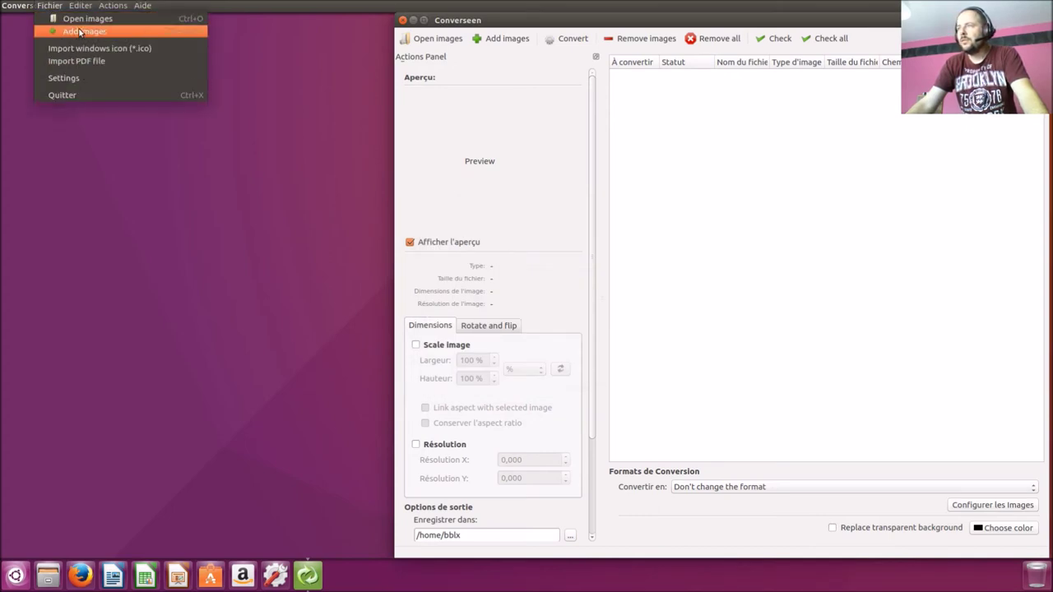
{"action": "mouse_move", "coordinate": [79, 8]}
{"action": "mouse_move", "coordinate": [117, 10]}
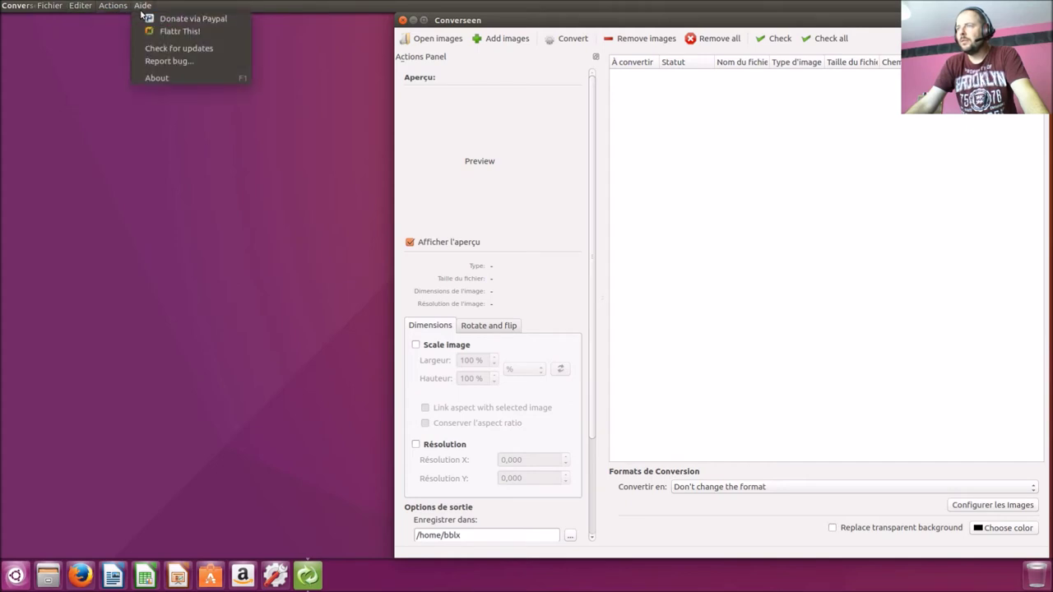
{"action": "left_click", "coordinate": [158, 77]}
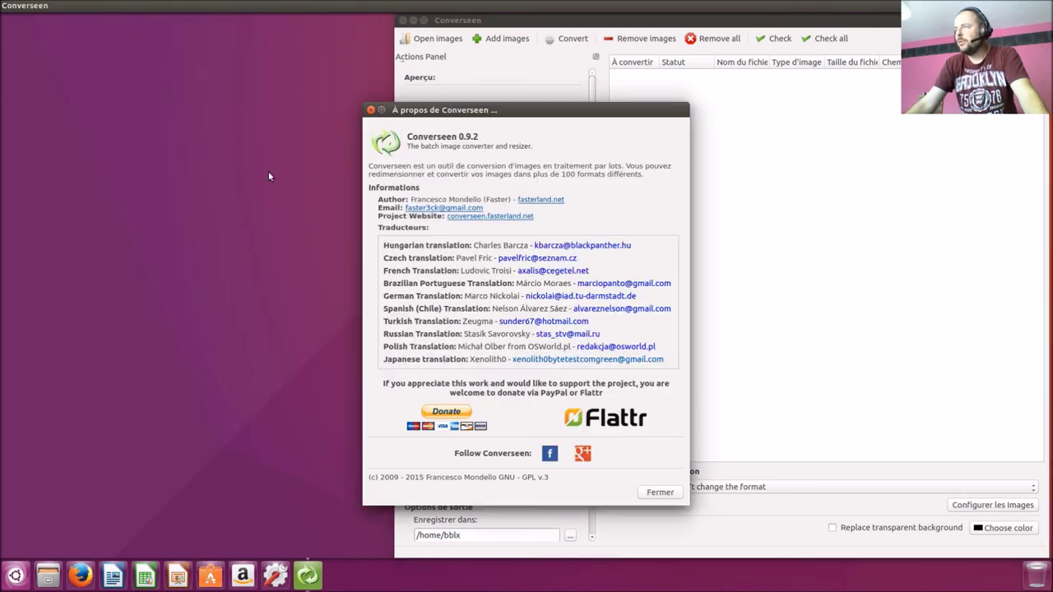
{"action": "left_click", "coordinate": [371, 111]}
- Try to run a conversion with the image list still empty
{"action": "left_click", "coordinate": [112, 6]}
{"action": "left_click", "coordinate": [110, 20]}
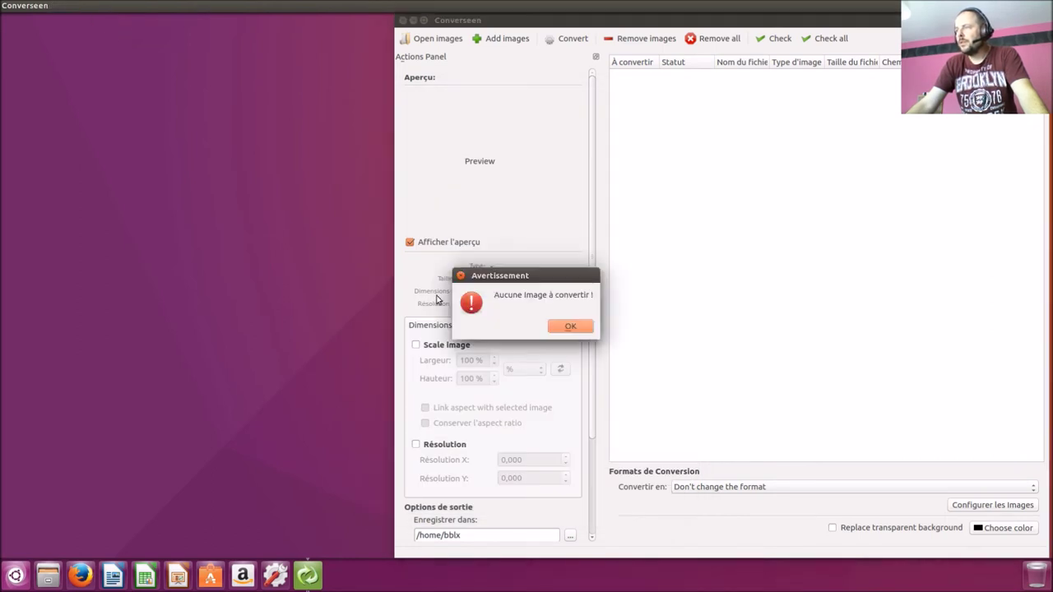
{"action": "left_click", "coordinate": [569, 327]}
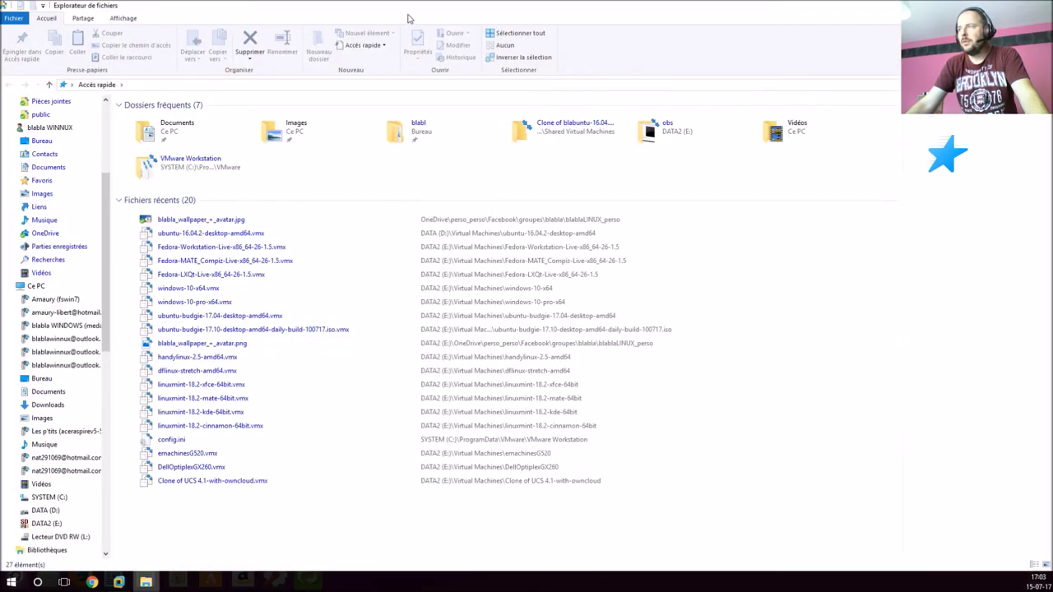
- In the Windows File Explorer, restore the window to a smaller size over the virtual machine and open the network computer DELLOPTIPLEXGX2
{"action": "left_click_drag", "start_coordinate": [408, 18], "coordinate": [482, 134]}
{"action": "scroll", "coordinate": [311, 317], "scroll_direction": "up", "scroll_amount": 10}
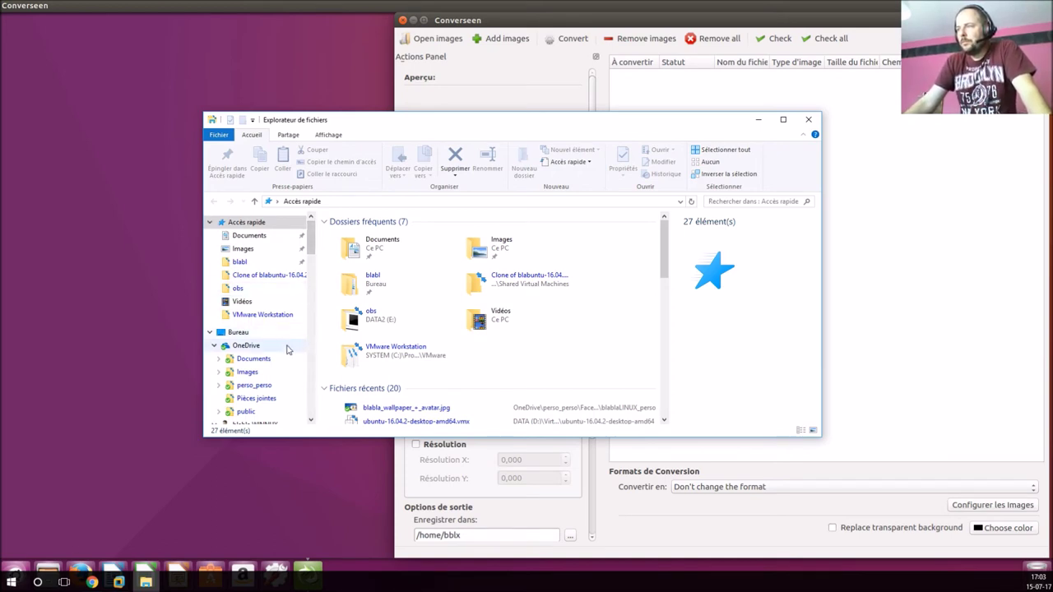
{"action": "scroll", "coordinate": [276, 341], "scroll_direction": "down", "scroll_amount": 2}
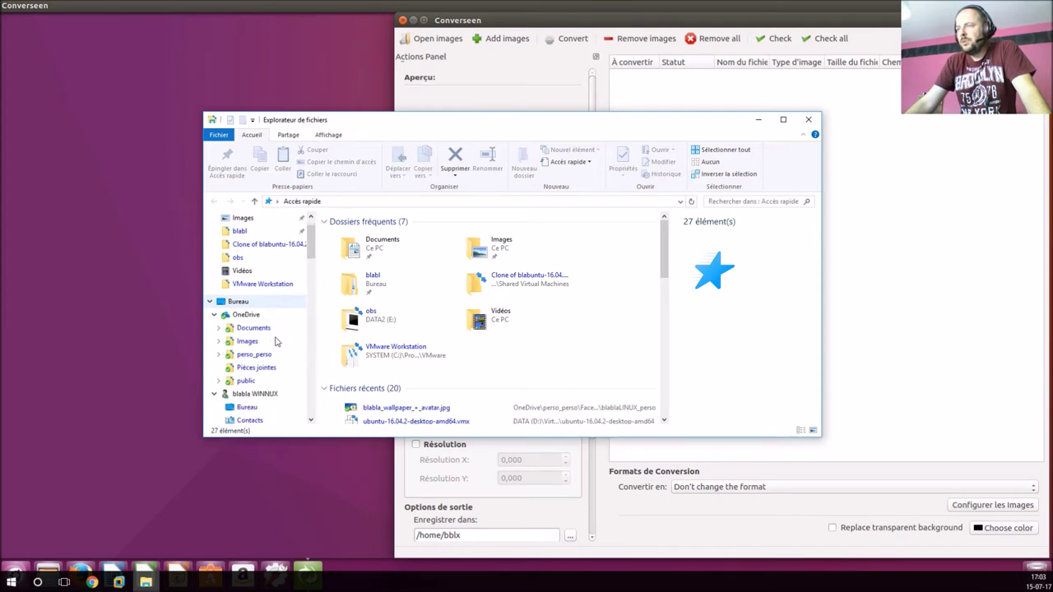
{"action": "scroll", "coordinate": [276, 341], "scroll_direction": "down", "scroll_amount": 2}
{"action": "scroll", "coordinate": [278, 345], "scroll_direction": "up", "scroll_amount": 4}
{"action": "scroll", "coordinate": [280, 350], "scroll_direction": "down", "scroll_amount": 10}
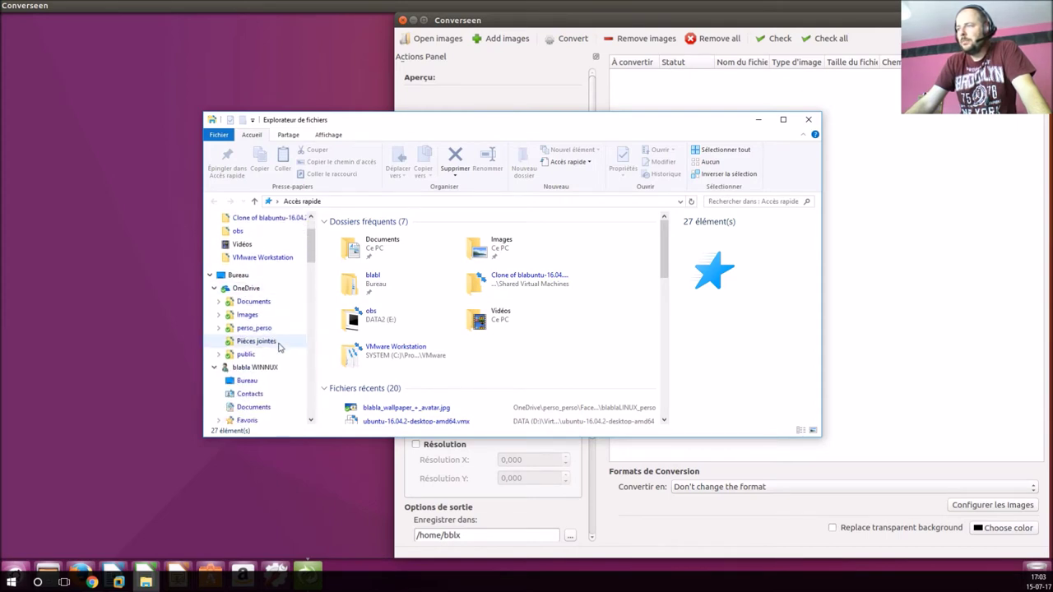
{"action": "scroll", "coordinate": [280, 351], "scroll_direction": "down", "scroll_amount": 15}
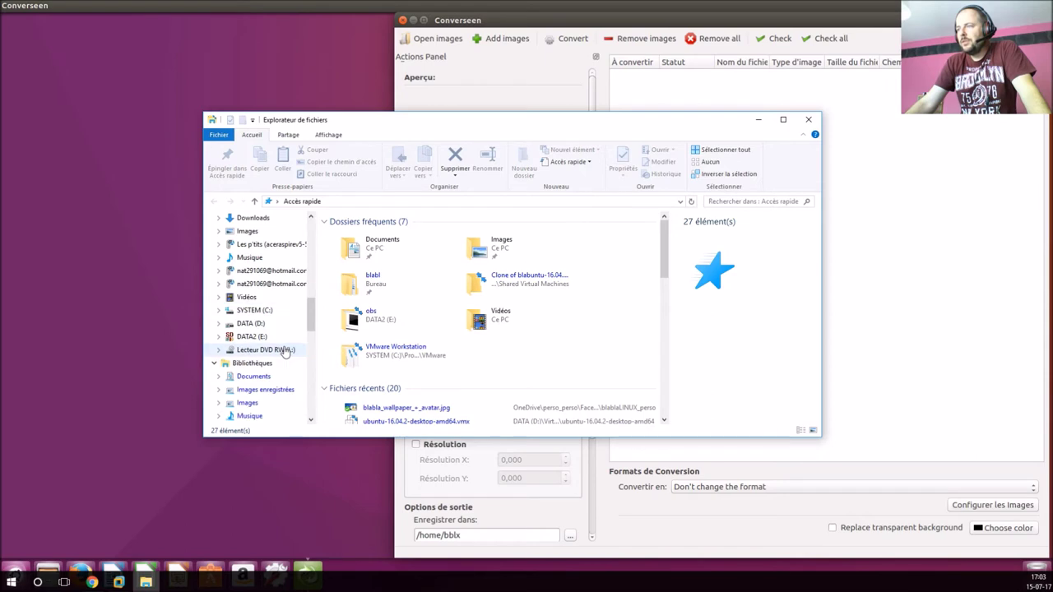
{"action": "scroll", "coordinate": [285, 352], "scroll_direction": "down", "scroll_amount": 15}
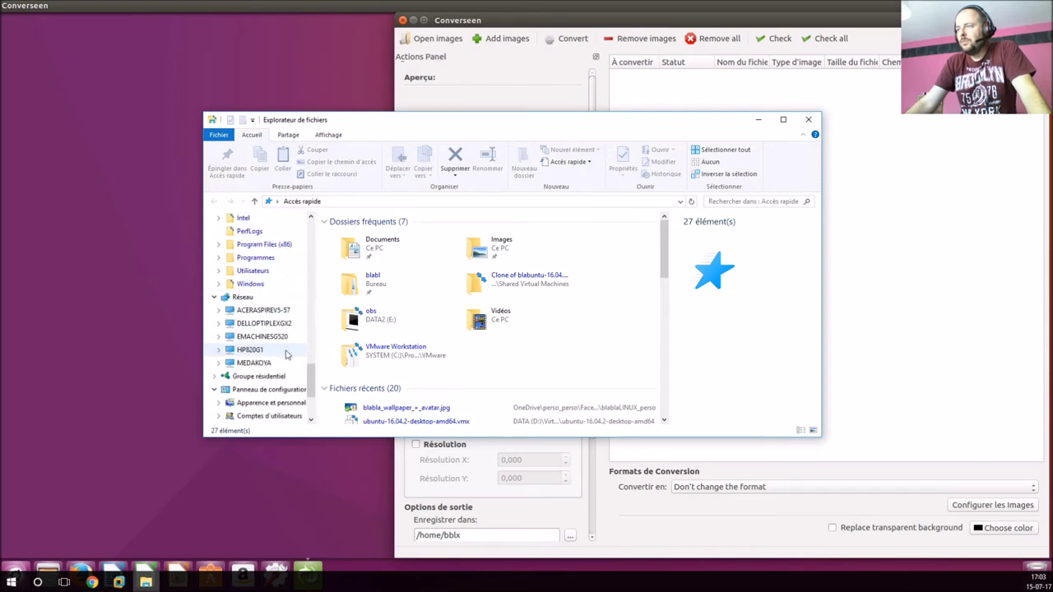
{"action": "left_click", "coordinate": [276, 326]}
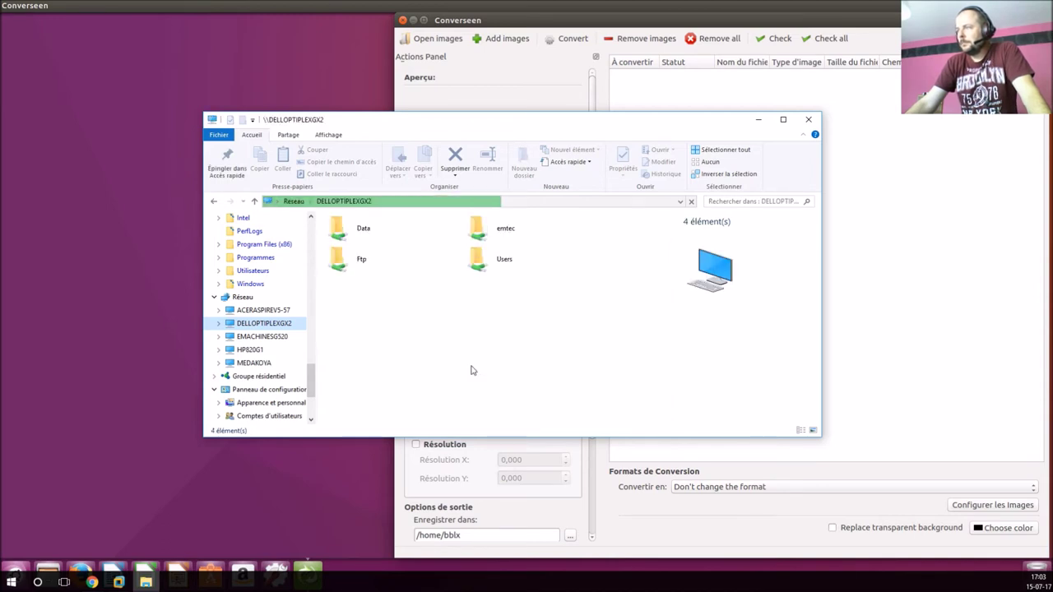
- Browse the shares of DELLOPTIPLEXGX2 and open the wallpaper folder under emtec\public\linux
{"action": "double_click", "coordinate": [400, 265]}
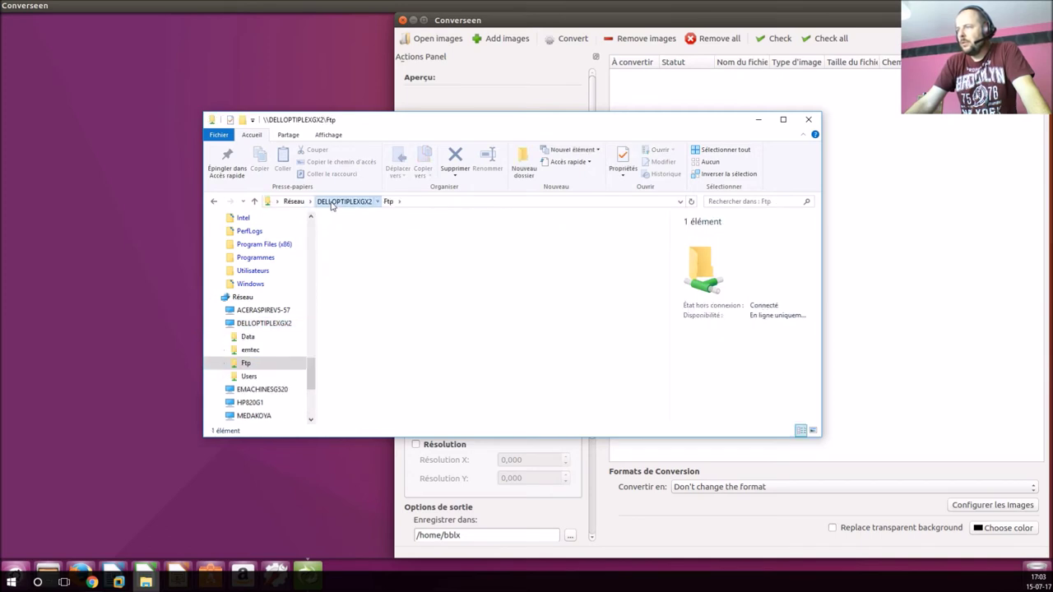
{"action": "left_click", "coordinate": [329, 201]}
{"action": "double_click", "coordinate": [502, 233]}
{"action": "double_click", "coordinate": [358, 245]}
{"action": "left_click", "coordinate": [368, 235]}
{"action": "double_click", "coordinate": [367, 234]}
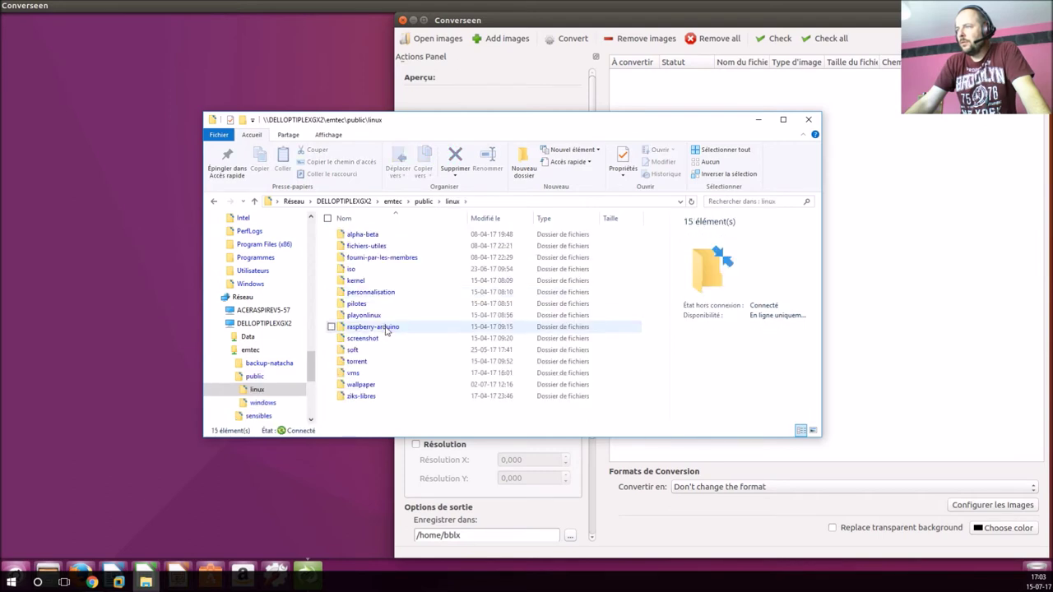
{"action": "left_click", "coordinate": [386, 384]}
{"action": "double_click", "coordinate": [386, 384]}
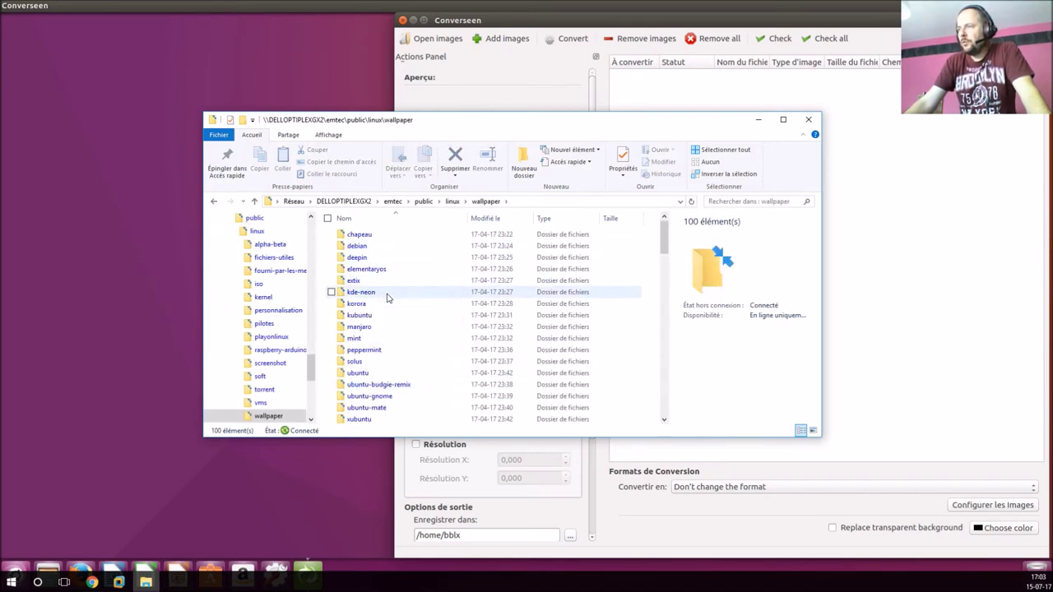
- Open the Unity folder under ubuntu\16.04.x within the wallpaper folder
{"action": "scroll", "coordinate": [384, 305], "scroll_direction": "down", "scroll_amount": 1}
{"action": "double_click", "coordinate": [375, 352]}
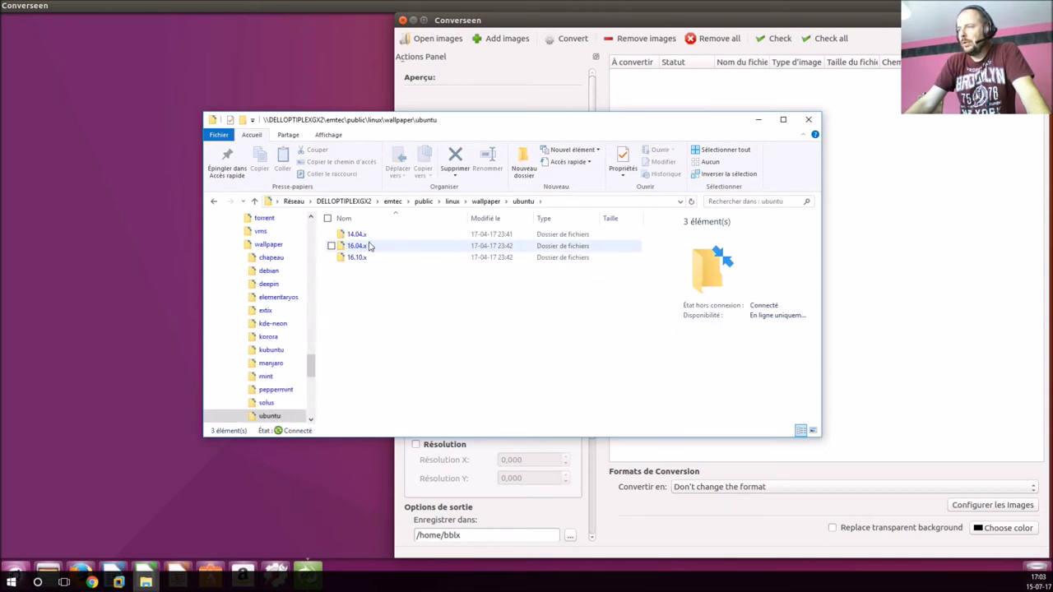
{"action": "left_click", "coordinate": [370, 250]}
{"action": "double_click", "coordinate": [354, 235]}
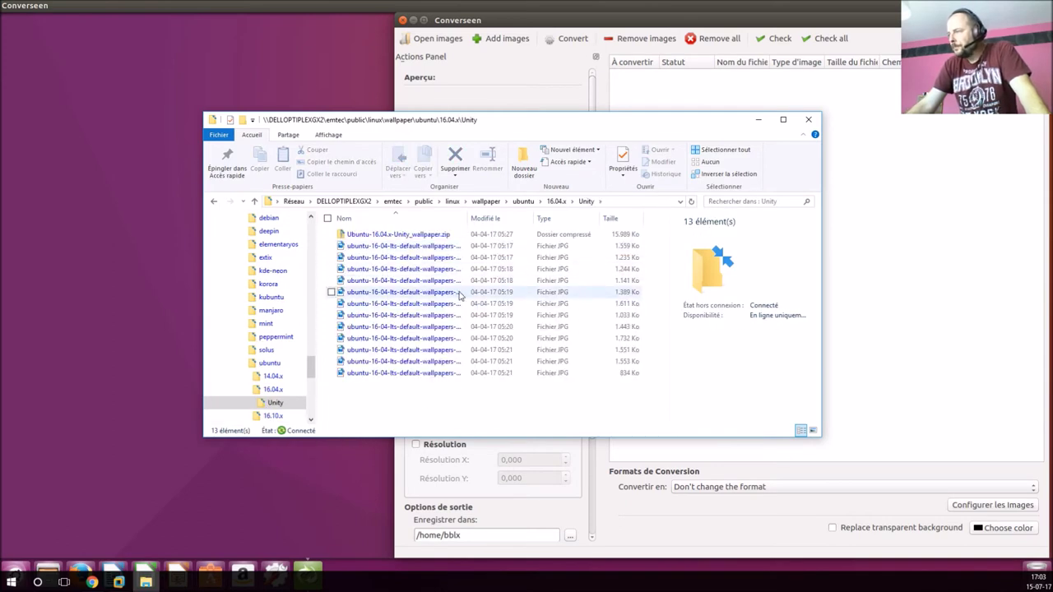
- Copy the twelve ubuntu-16-04-lts-default-wallpapers JPG files from the Unity folder and paste them onto the Ubuntu desktop
{"action": "double_click", "coordinate": [466, 220]}
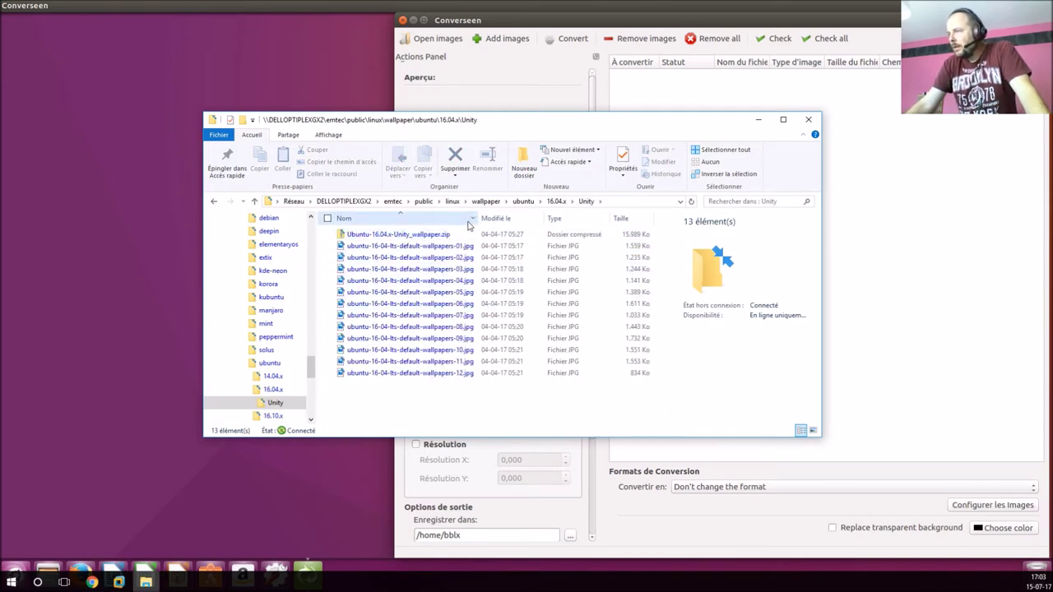
{"action": "left_click_drag", "start_coordinate": [393, 387], "coordinate": [410, 247]}
{"action": "right_click", "coordinate": [409, 248]}
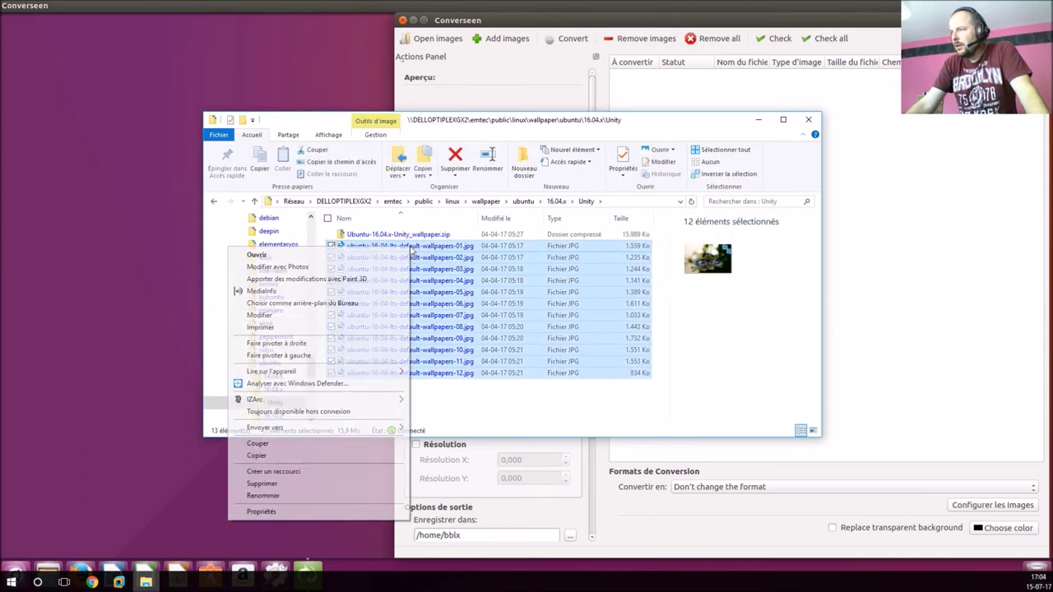
{"action": "left_click", "coordinate": [259, 454]}
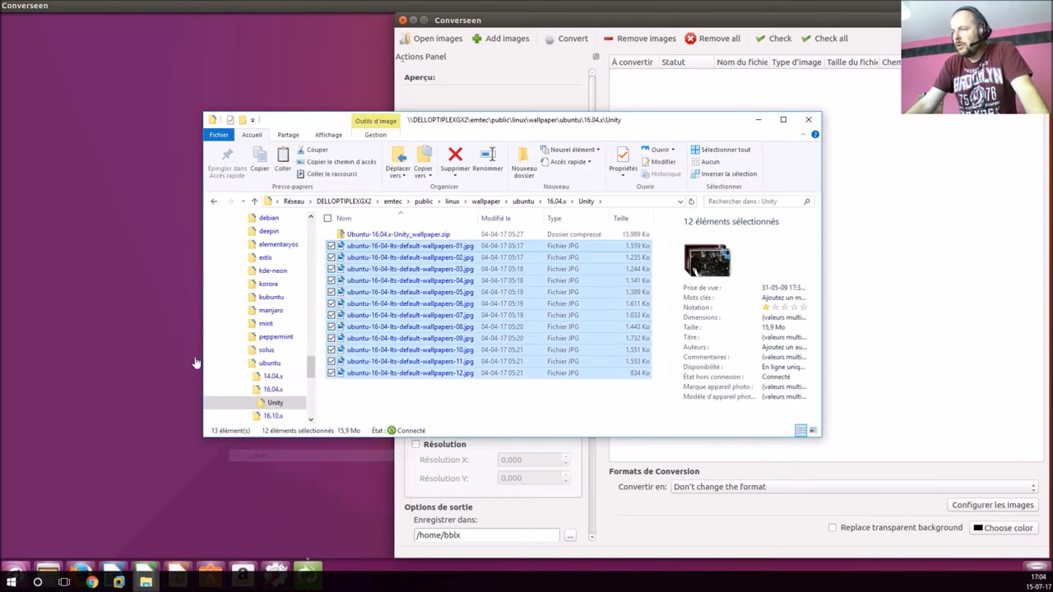
{"action": "left_click", "coordinate": [83, 266]}
{"action": "right_click", "coordinate": [83, 264]}
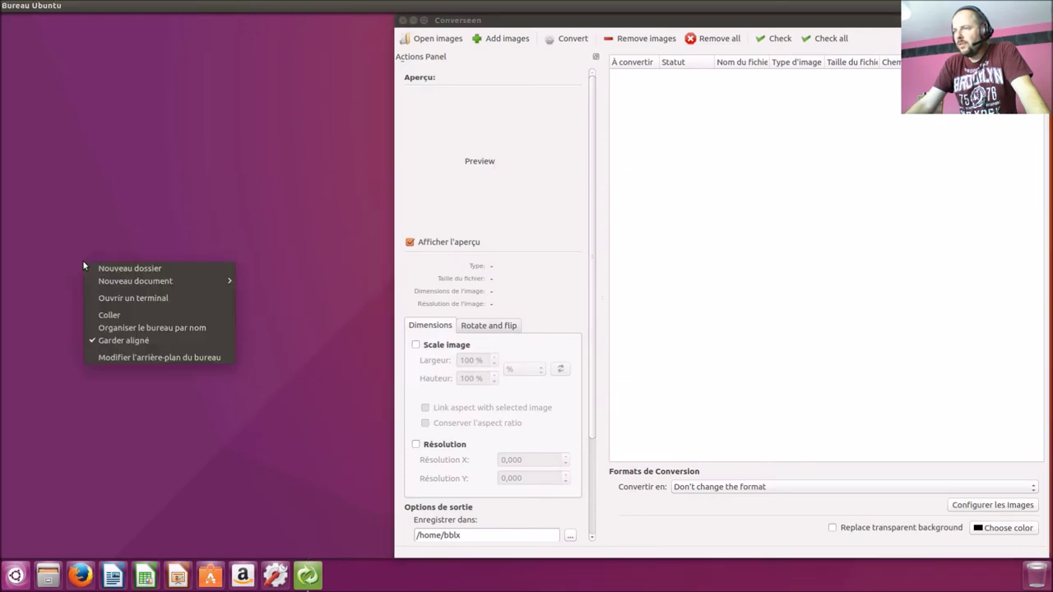
{"action": "left_click", "coordinate": [121, 316]}
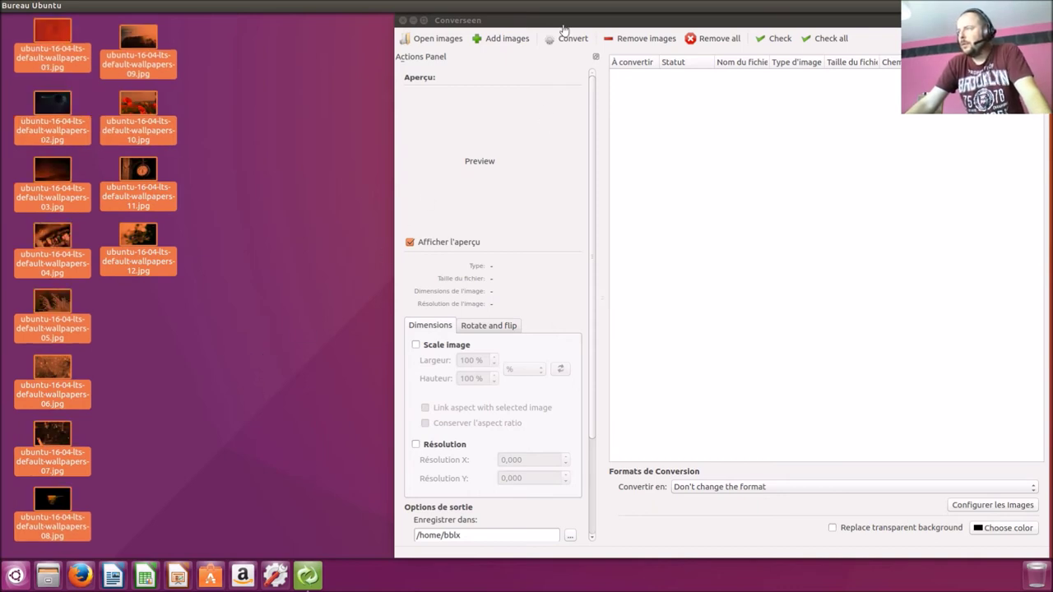
- Bring the twelve wallpapers from the Ubuntu desktop into the Converseen image list and mark them all for conversion
{"action": "left_click_drag", "start_coordinate": [515, 18], "coordinate": [387, 22]}
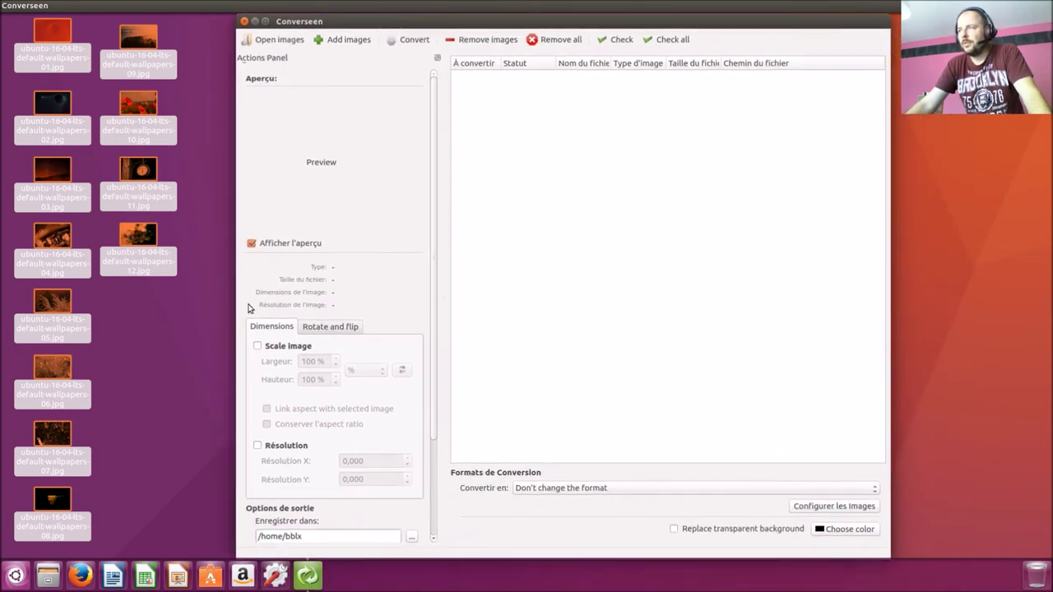
{"action": "left_click", "coordinate": [165, 350]}
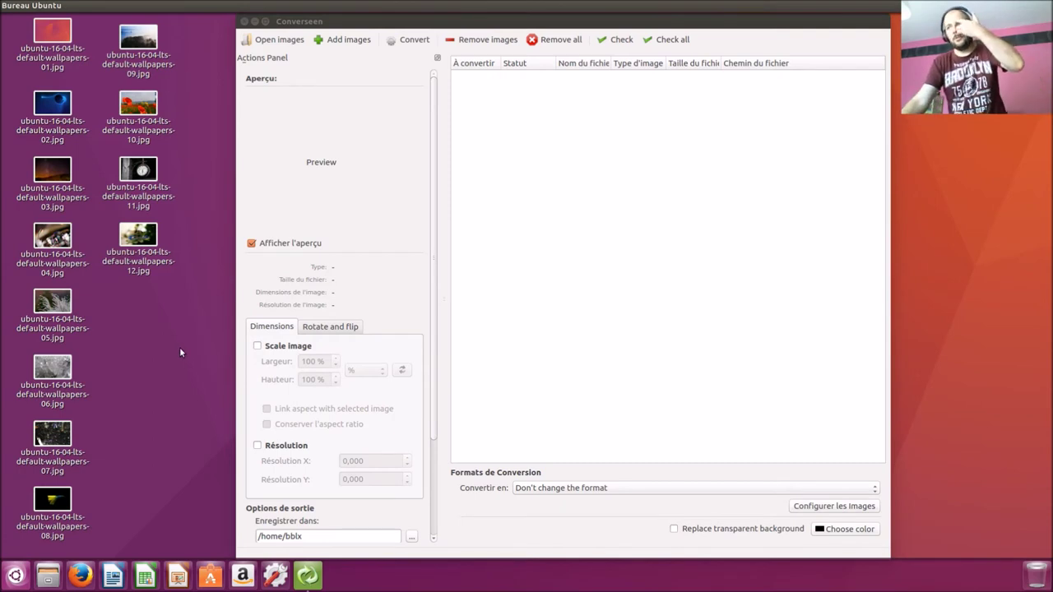
{"action": "left_click_drag", "start_coordinate": [204, 40], "coordinate": [45, 532]}
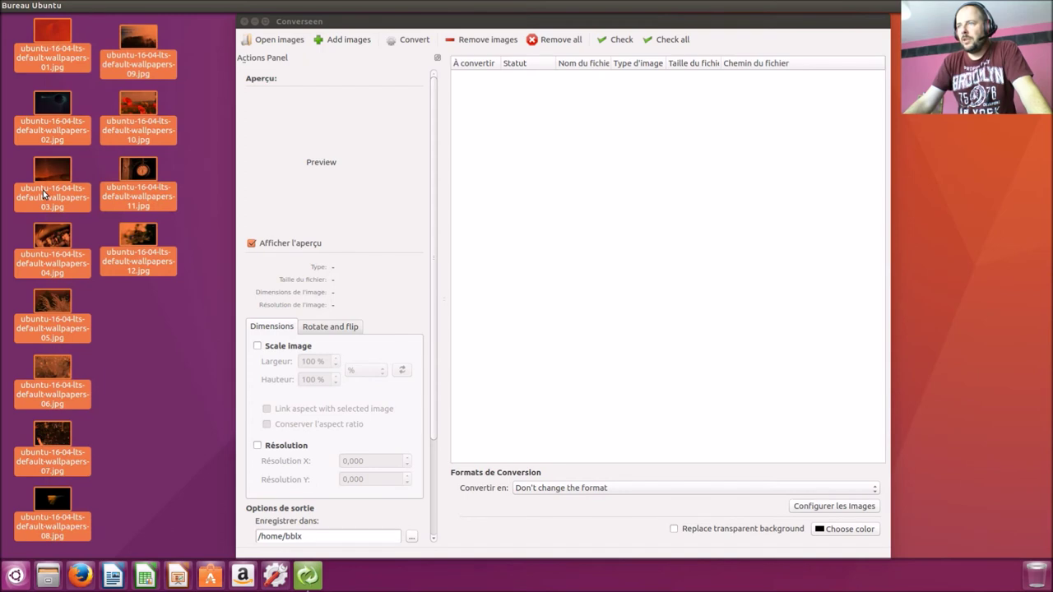
{"action": "left_click_drag", "start_coordinate": [44, 193], "coordinate": [567, 278]}
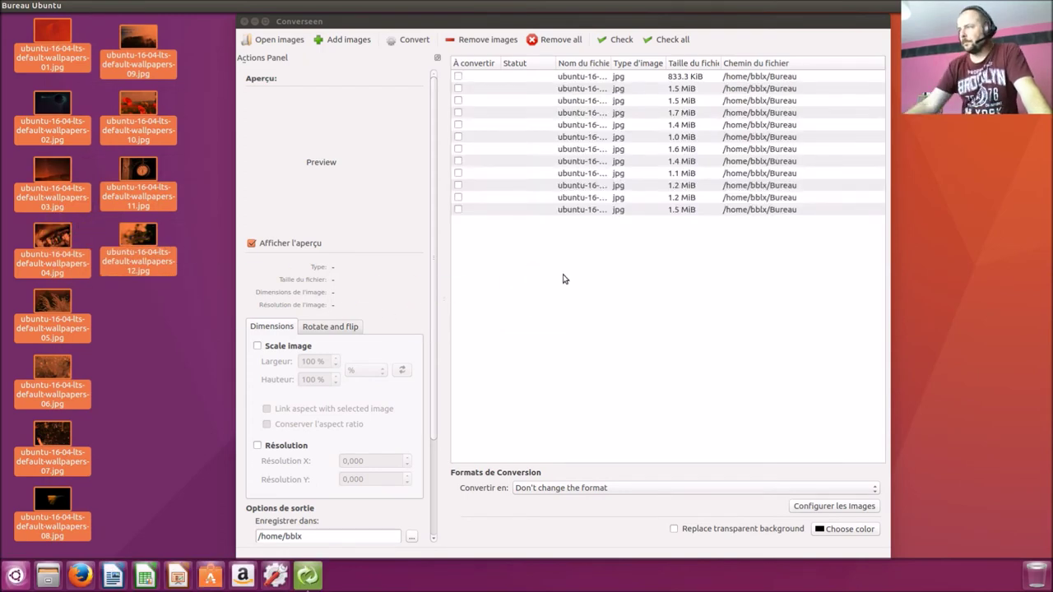
{"action": "left_click", "coordinate": [668, 39]}
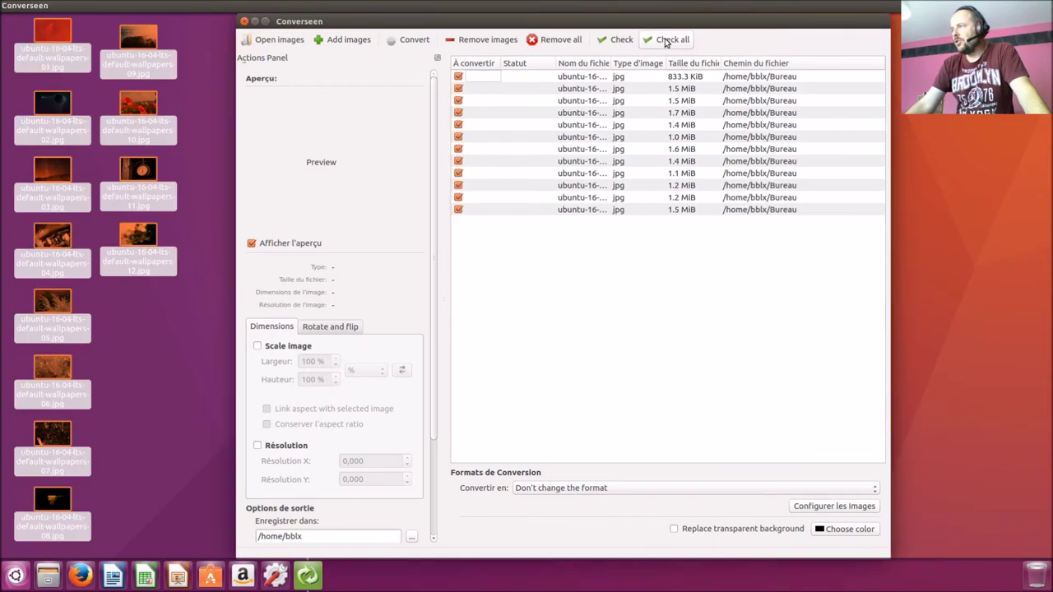
- Preview the first four images in the list and switch the preview display off and on again
{"action": "left_click", "coordinate": [534, 78]}
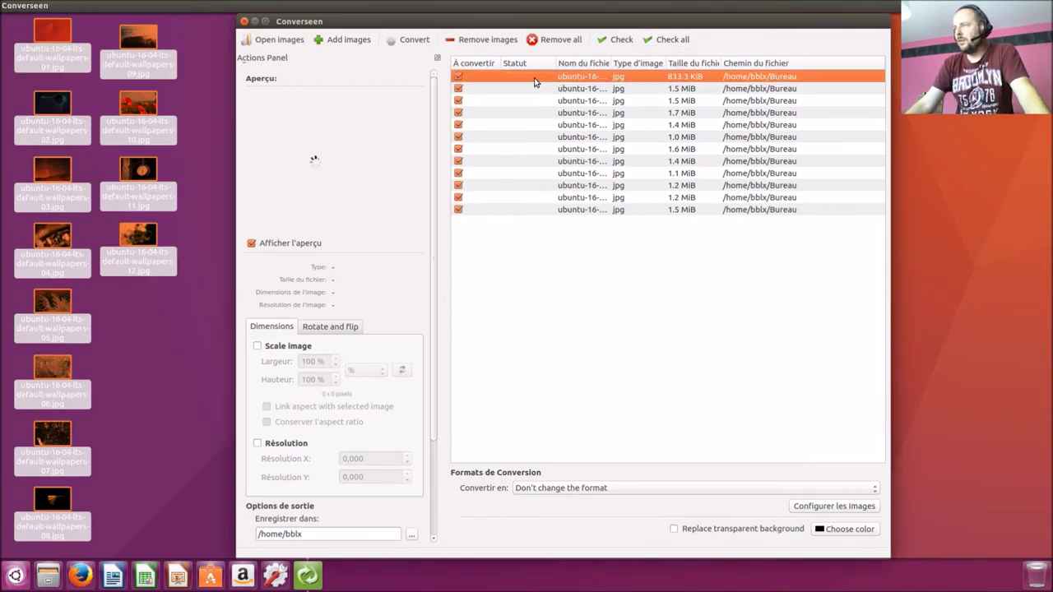
{"action": "left_click", "coordinate": [524, 90]}
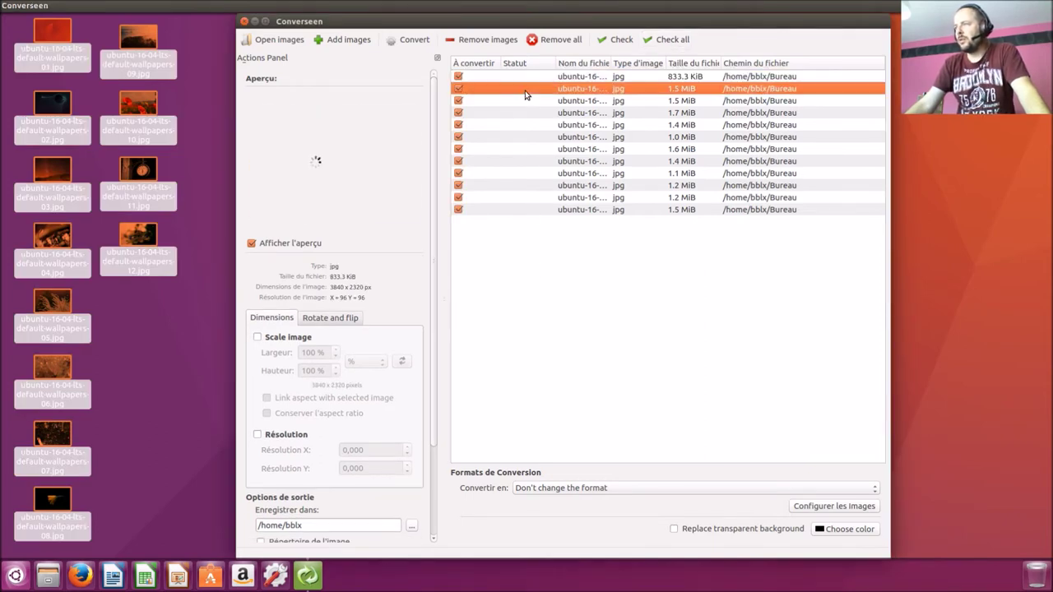
{"action": "left_click", "coordinate": [522, 101]}
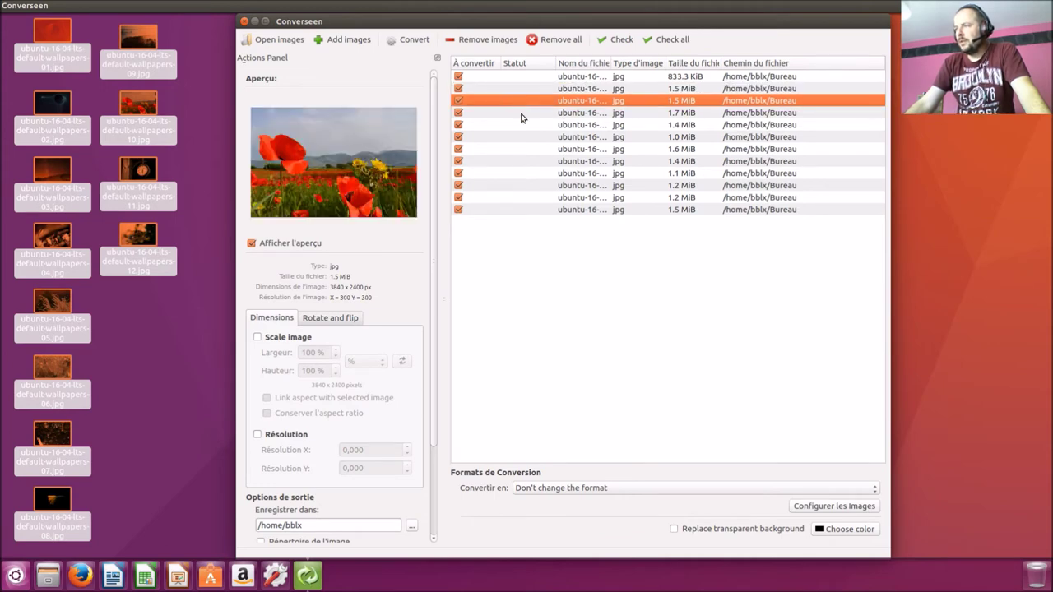
{"action": "left_click", "coordinate": [520, 117]}
{"action": "left_click", "coordinate": [294, 246]}
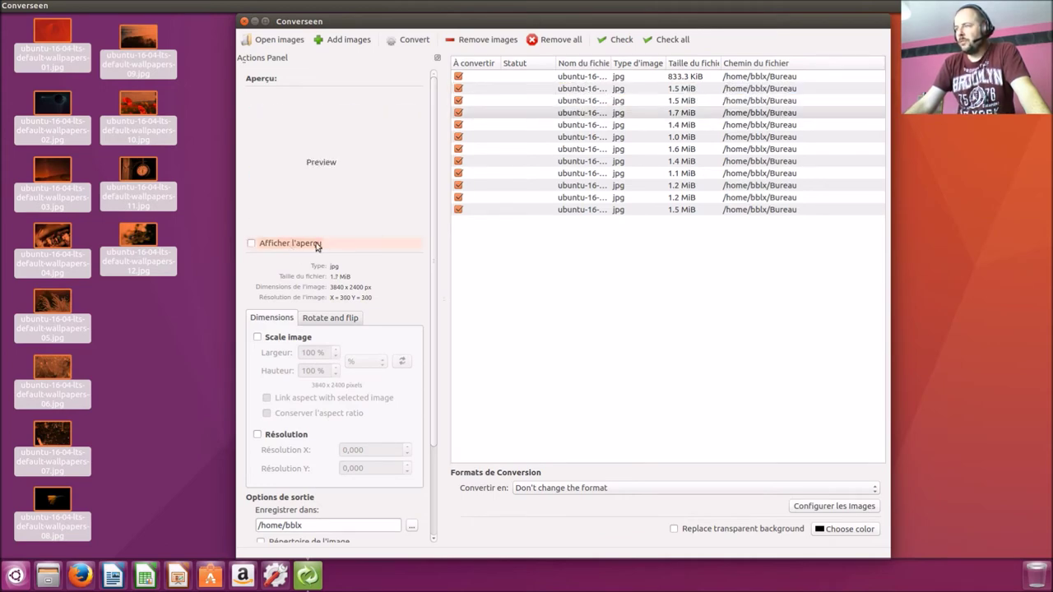
{"action": "left_click", "coordinate": [486, 115]}
{"action": "left_click", "coordinate": [315, 245]}
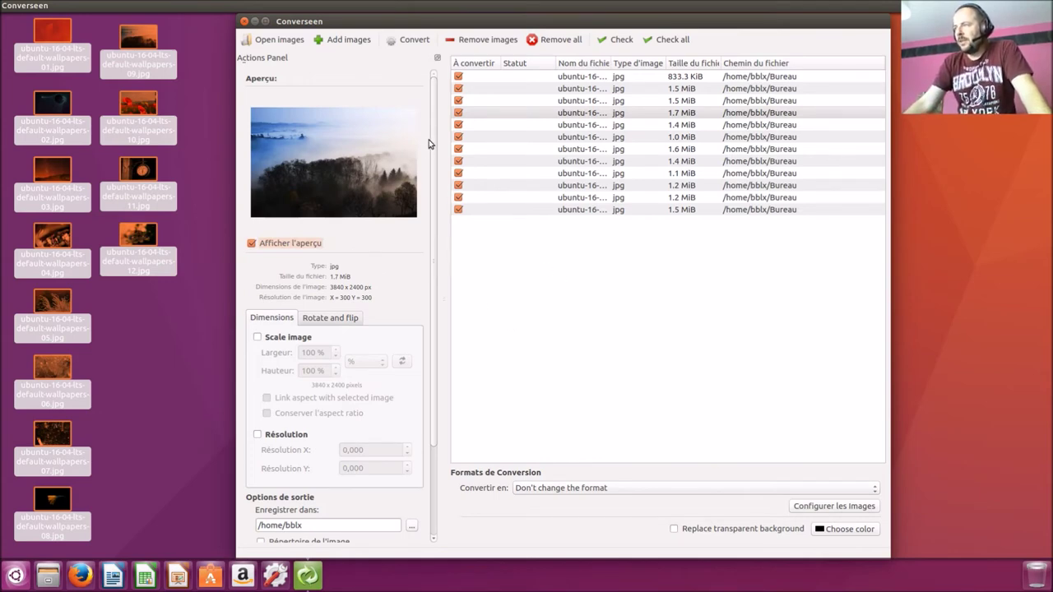
- Enable image scaling for the conversion
{"action": "scroll", "coordinate": [436, 198], "scroll_direction": "down", "scroll_amount": 2}
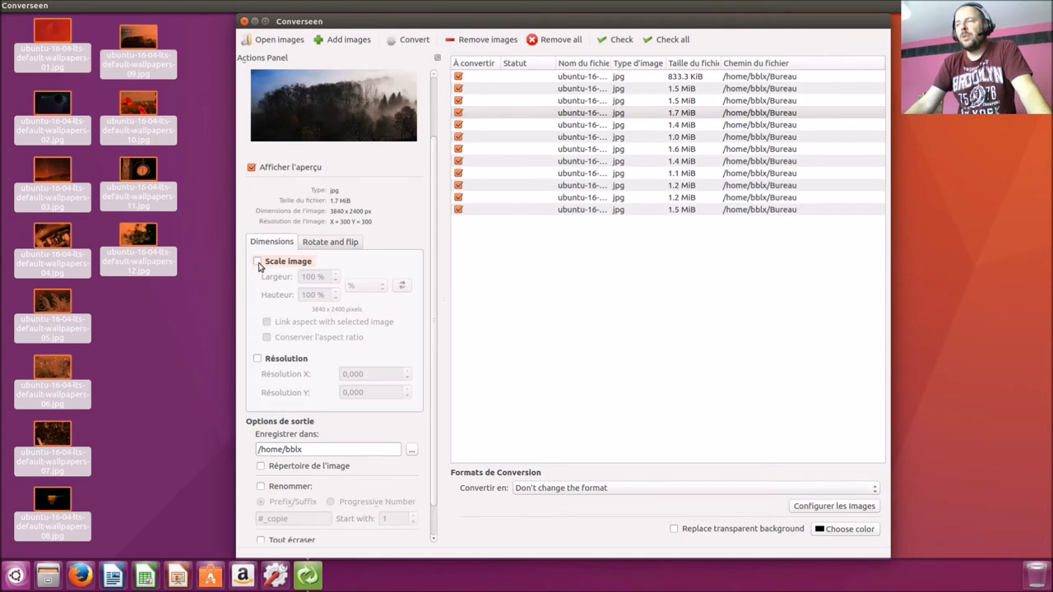
{"action": "left_click", "coordinate": [257, 261]}
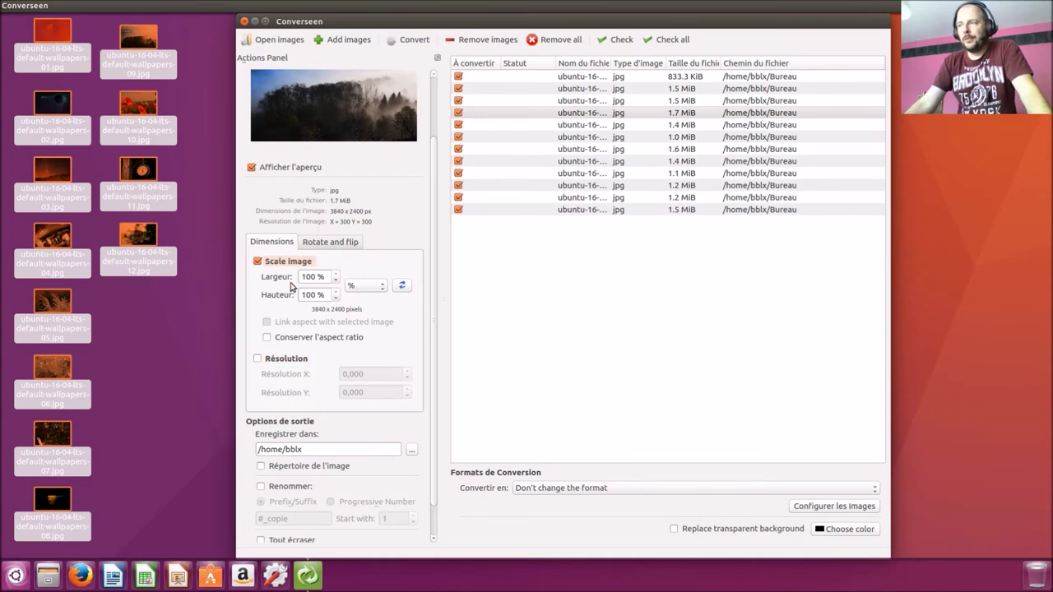
{"action": "left_click", "coordinate": [269, 364]}
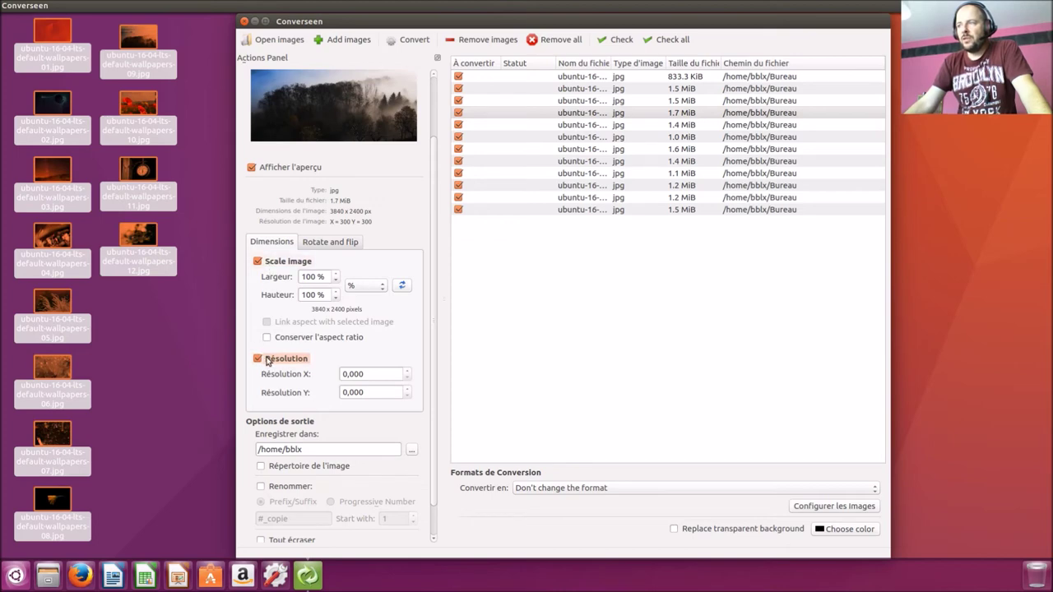
{"action": "left_click", "coordinate": [268, 360]}
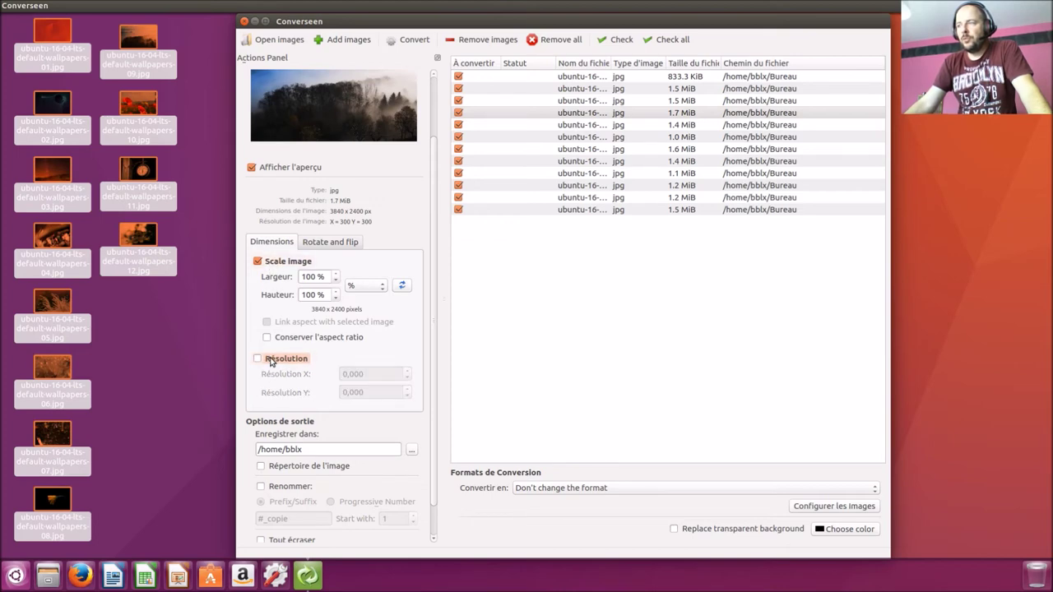
{"action": "left_click", "coordinate": [271, 361]}
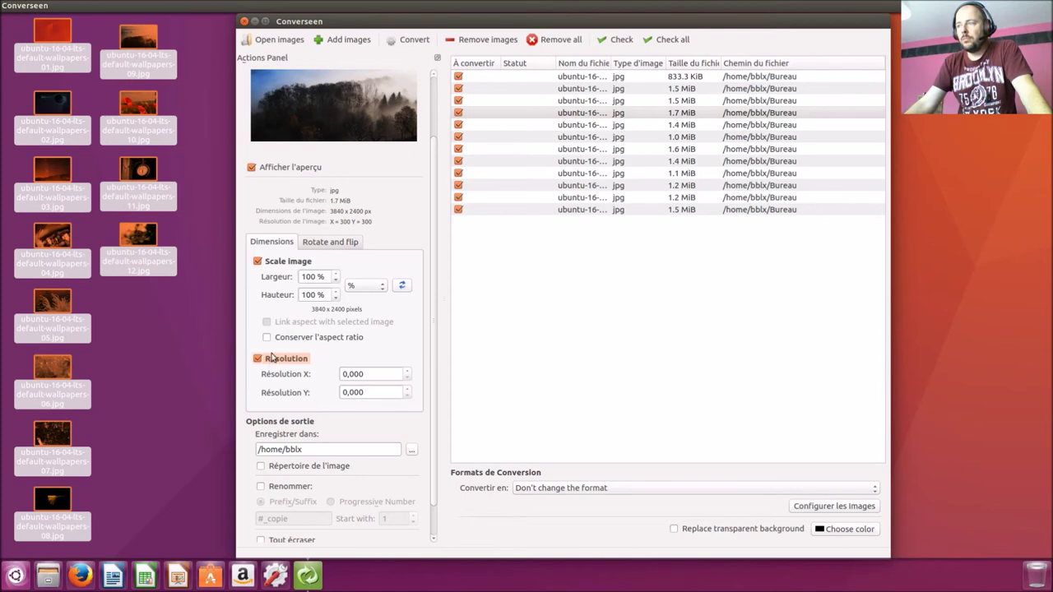
{"action": "left_click", "coordinate": [269, 362]}
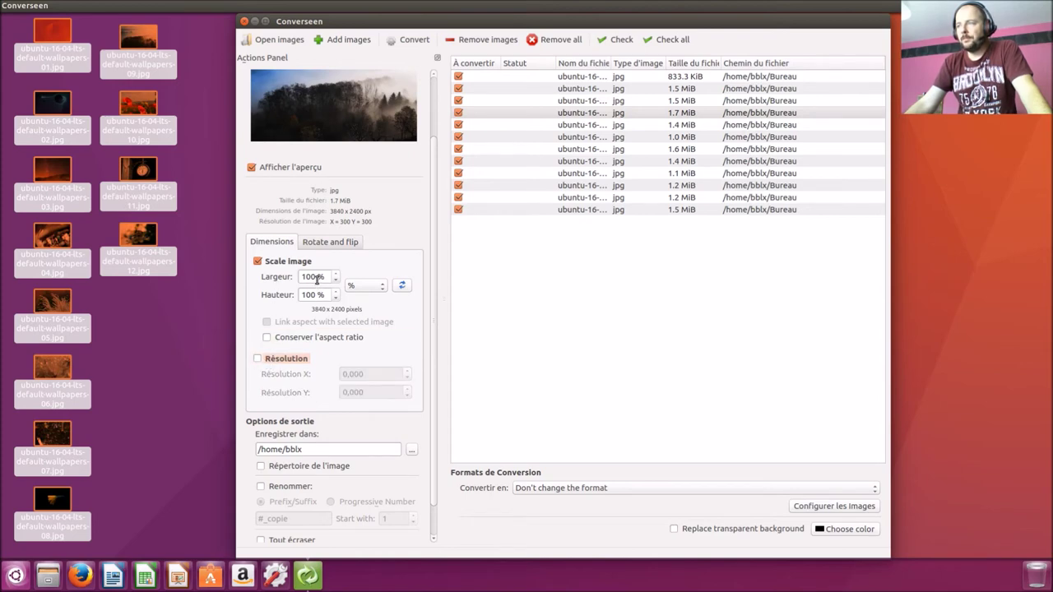
- Keep the aspect ratio and scale the images to 50 % in width and height
{"action": "left_click", "coordinate": [330, 340]}
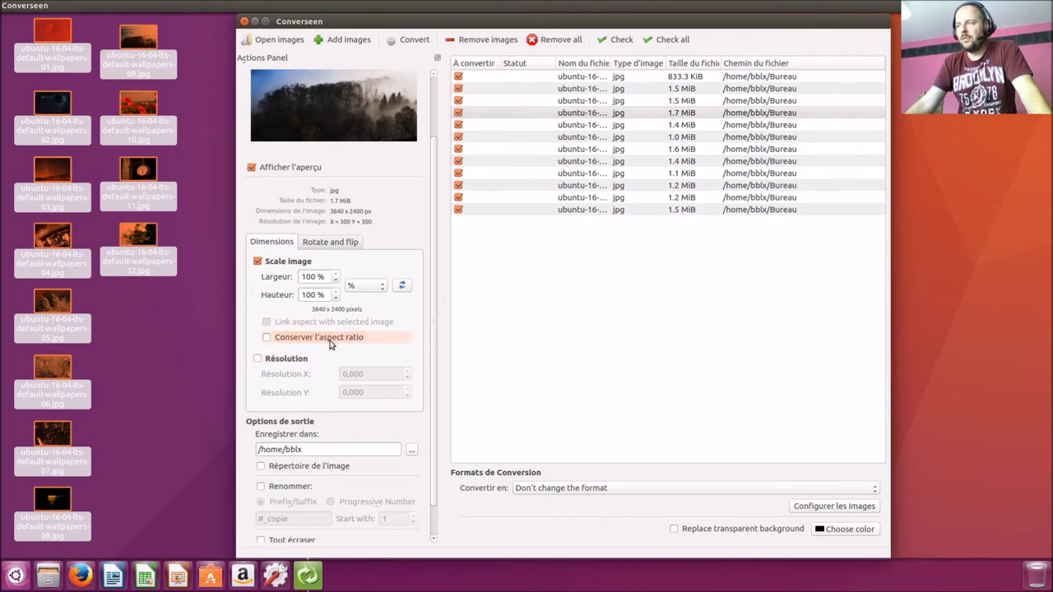
{"action": "left_click", "coordinate": [335, 281]}
{"action": "left_click", "coordinate": [335, 281]}
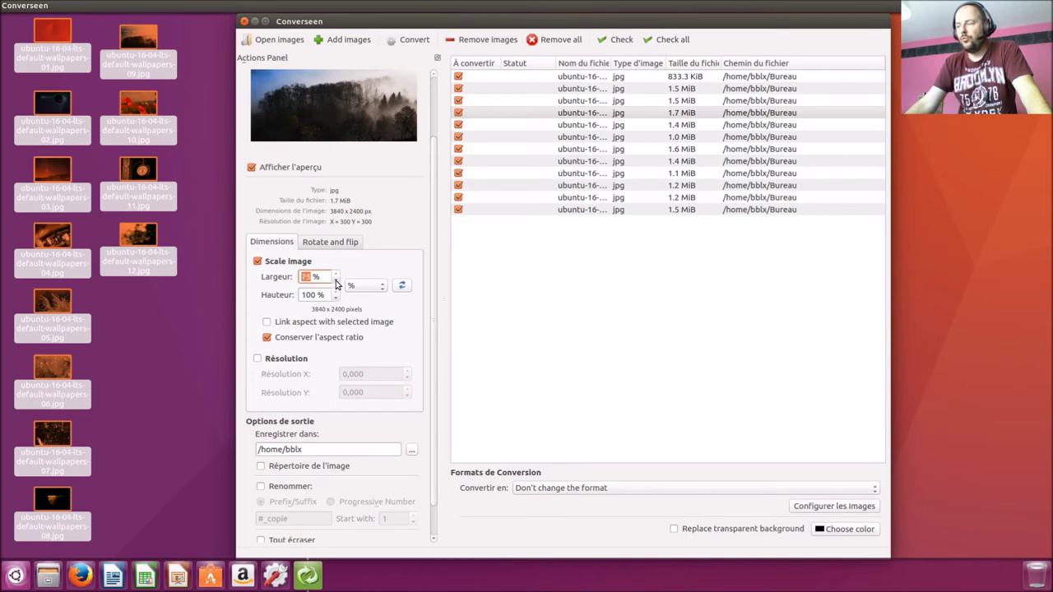
{"action": "left_click", "coordinate": [335, 281]}
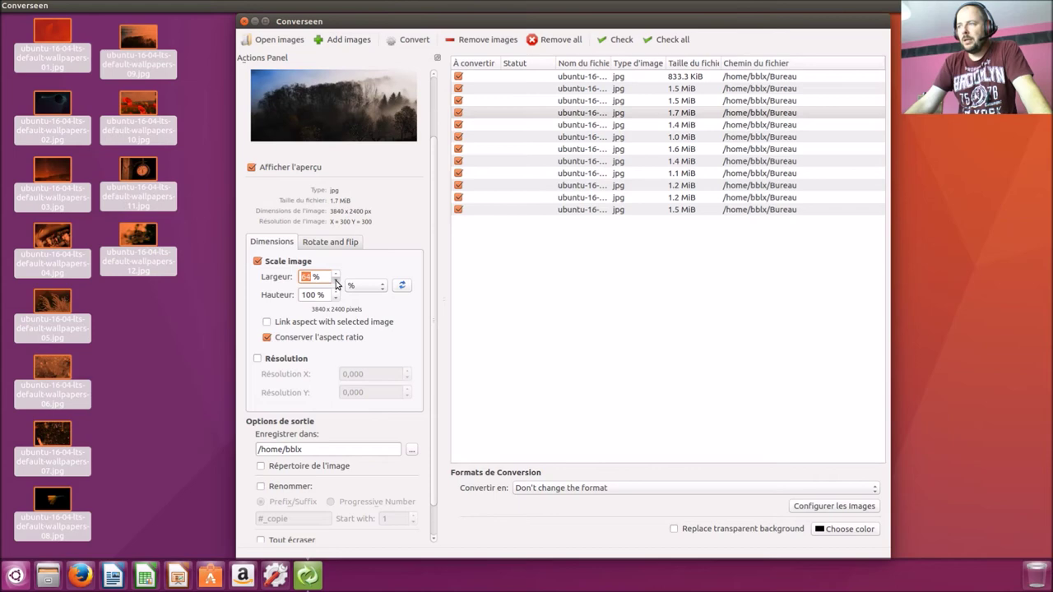
{"action": "left_click", "coordinate": [336, 282]}
{"action": "left_click", "coordinate": [335, 282]}
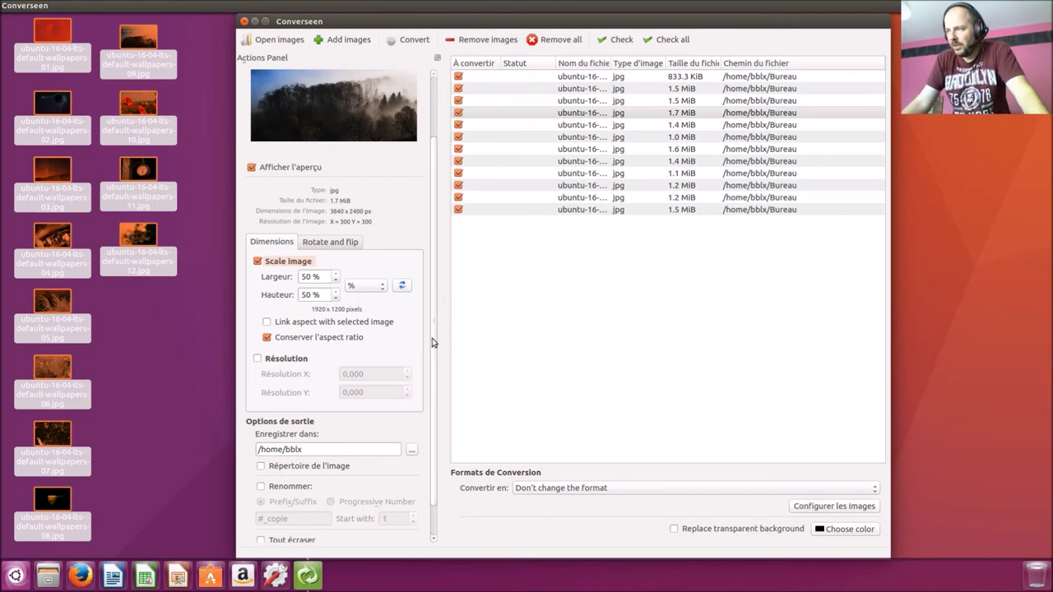
- Extend the output folder path with the subfolder /convertseen/ in the home directory
{"action": "scroll", "coordinate": [432, 343], "scroll_direction": "down", "scroll_amount": 2}
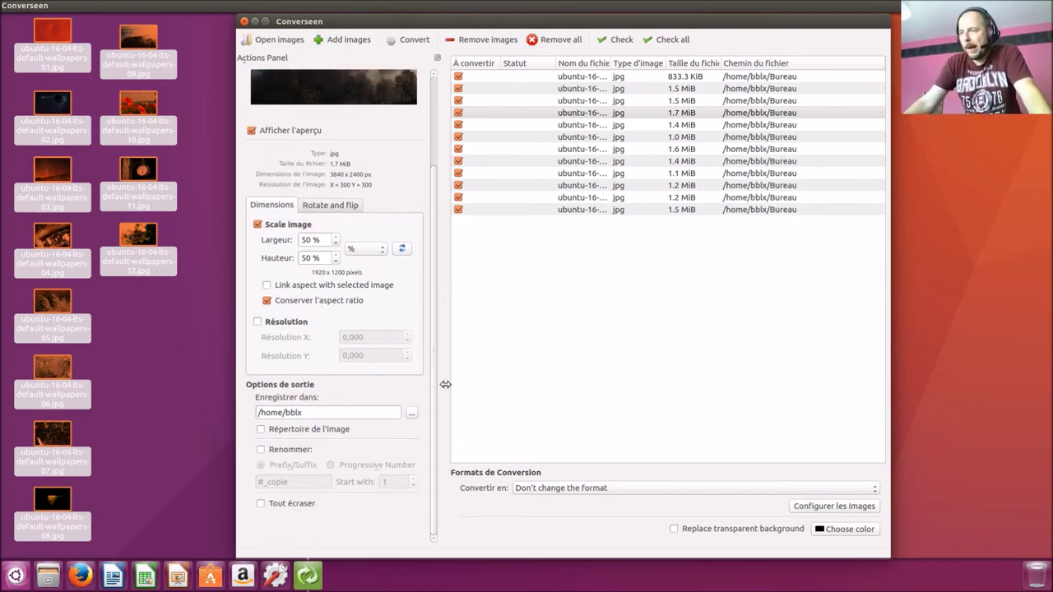
{"action": "left_click", "coordinate": [324, 414]}
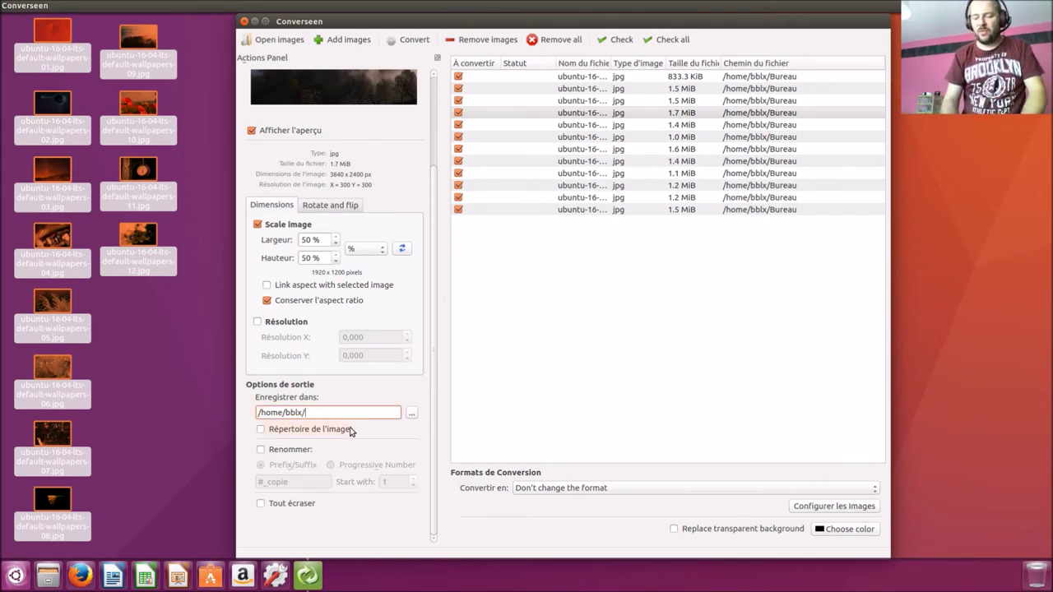
{"action": "type", "text": "/convertseen/"}
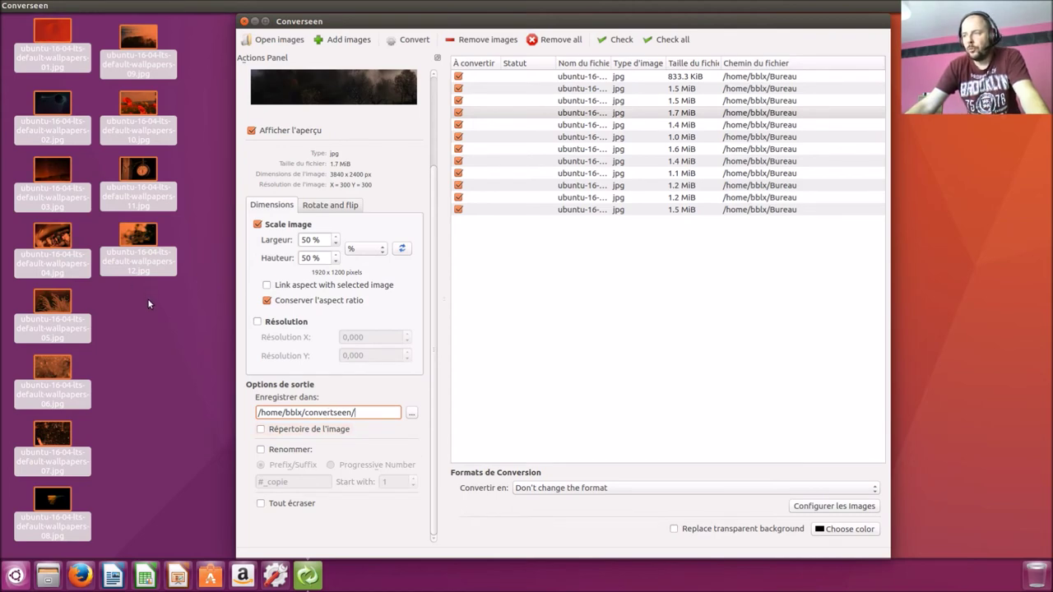
- Enable renaming of the converted files with the prefix/suffix pattern #_essai-covert
{"action": "left_click", "coordinate": [261, 450]}
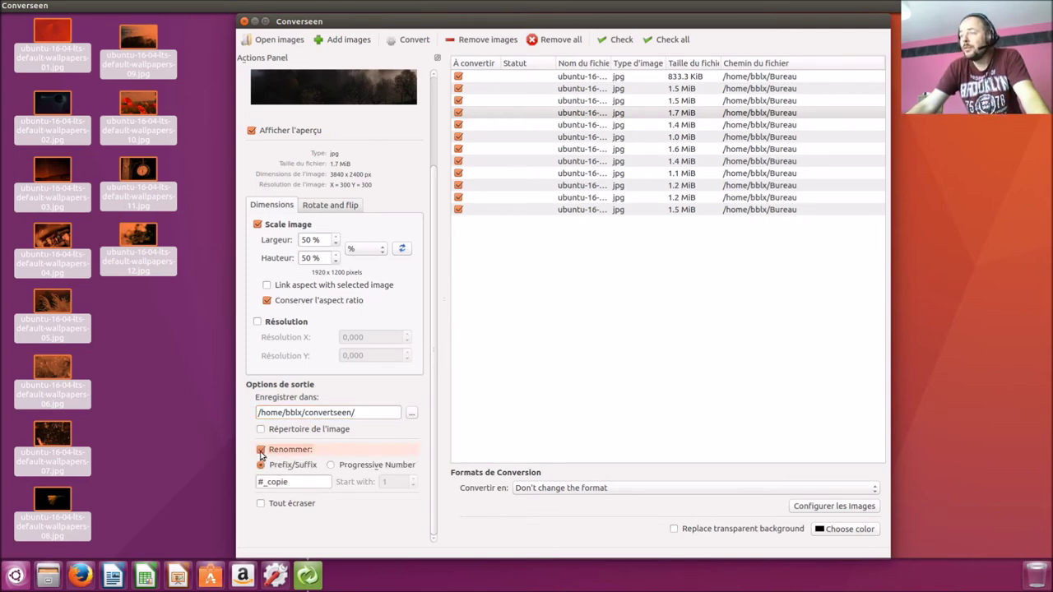
{"action": "left_click", "coordinate": [294, 485]}
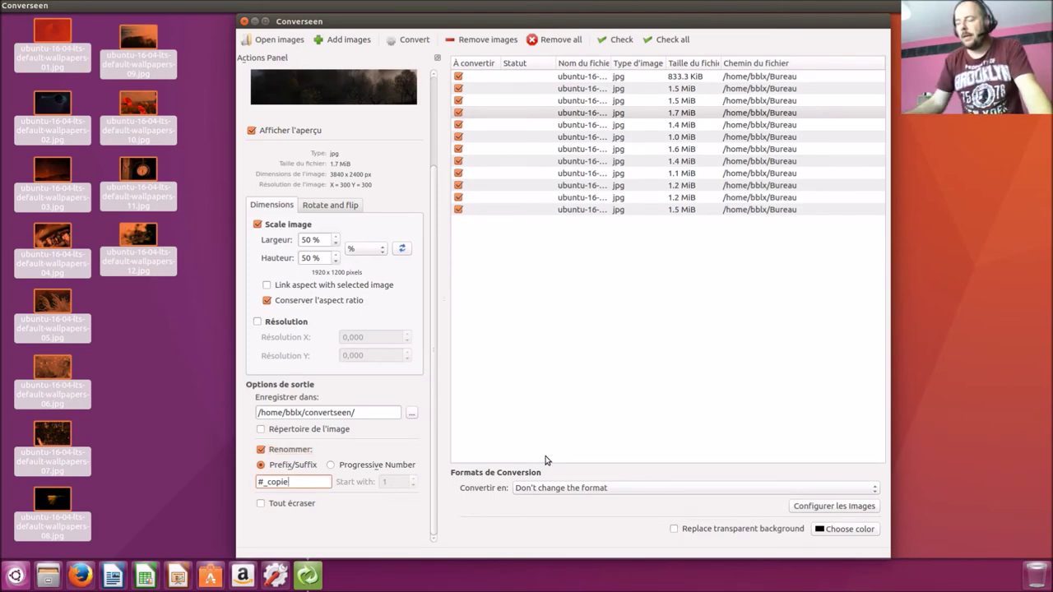
{"action": "key", "text": "BackSpace"}
{"action": "key", "text": "BackSpace"}
{"action": "key", "text": "BackSpace"}
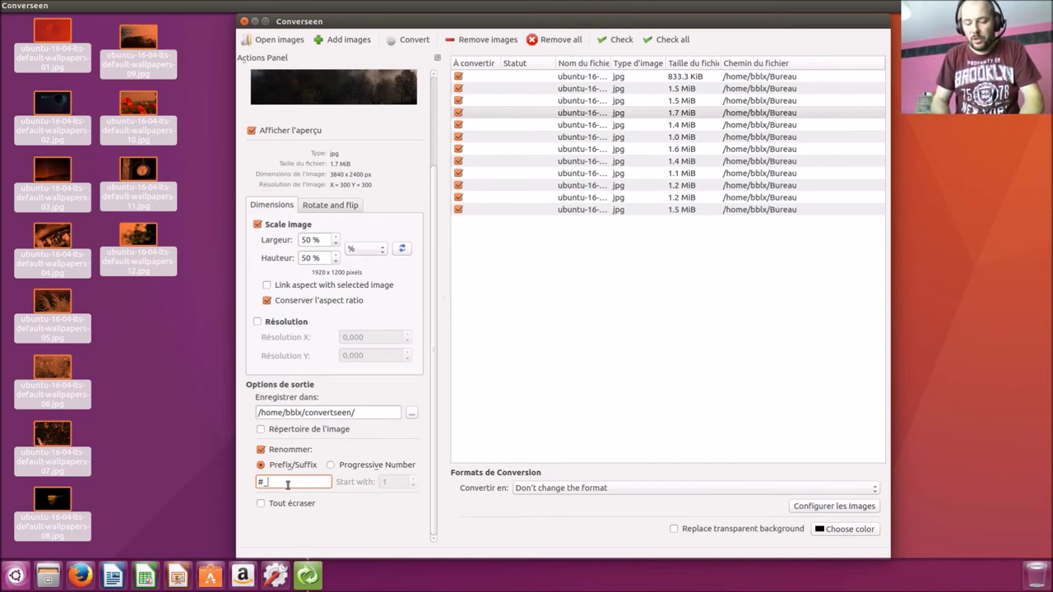
{"action": "type", "text": "ess"}
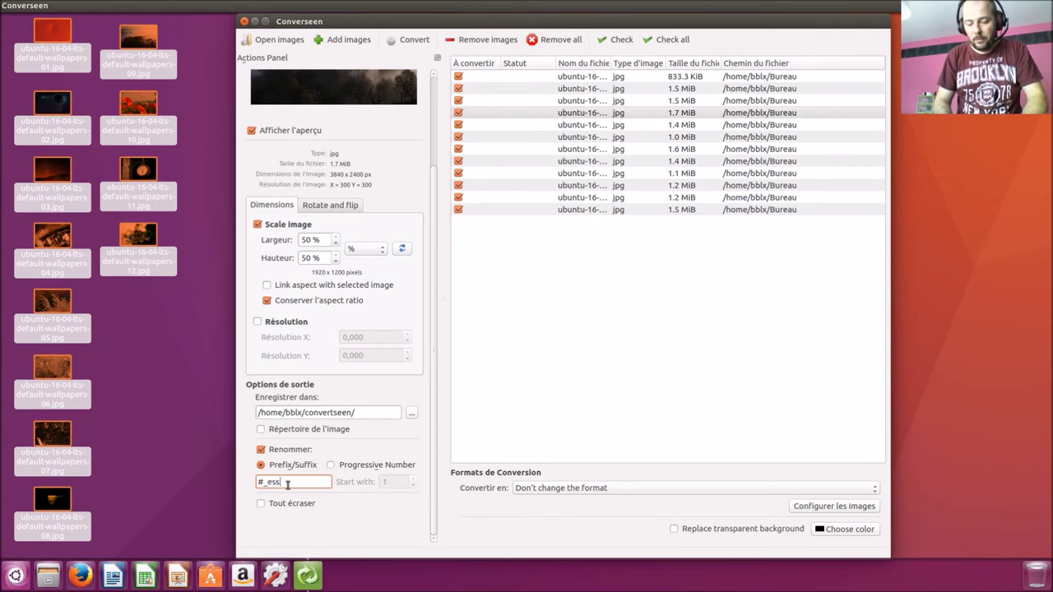
{"action": "type", "text": "aiconvert"}
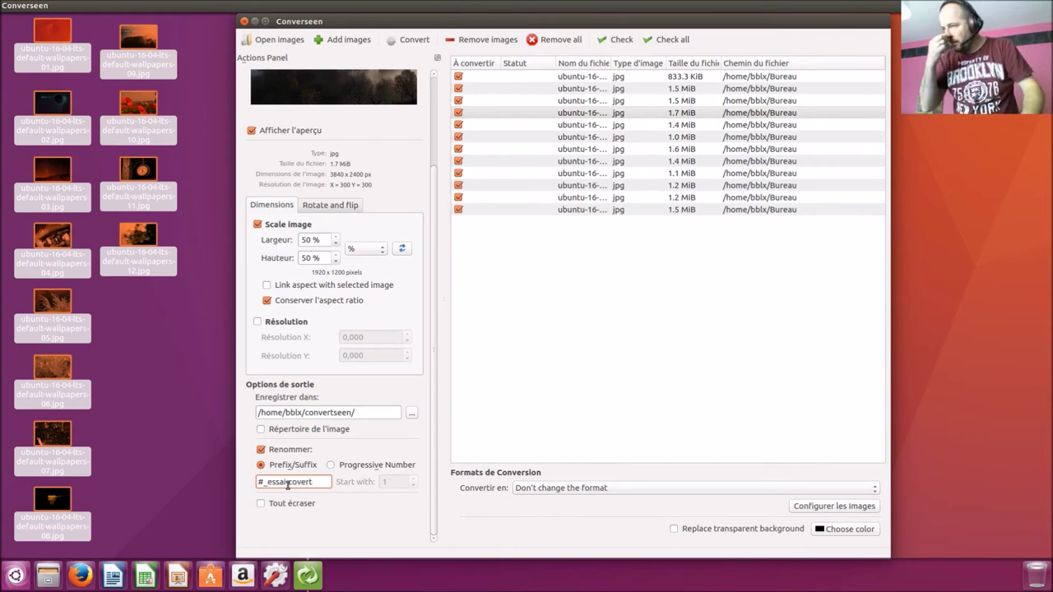
{"action": "left_click", "coordinate": [287, 483]}
{"action": "type", "text": "-"}
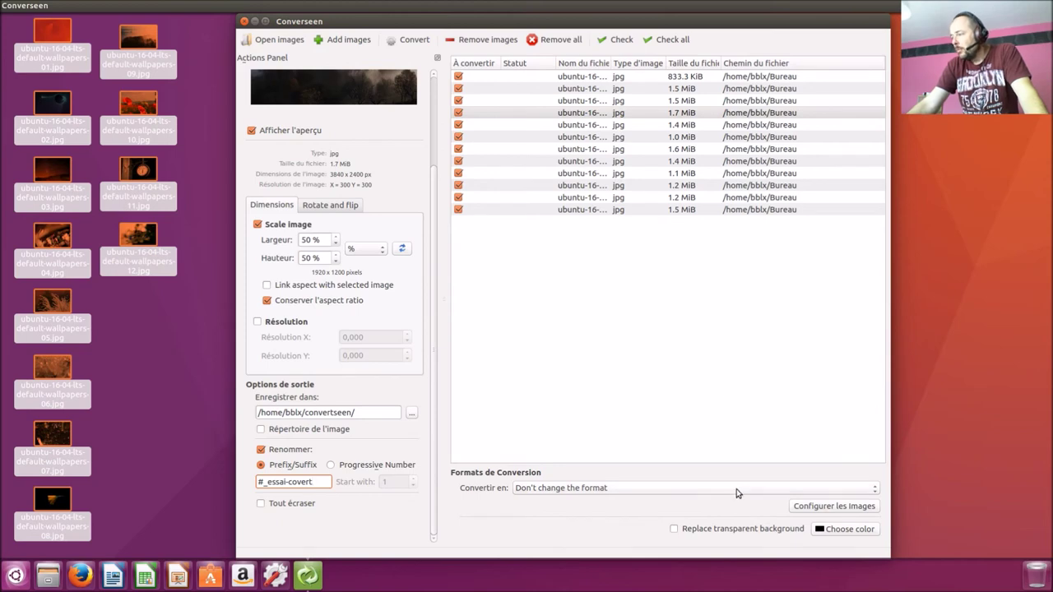
- Set the conversion format to PNG (Portable Network Graphics)
{"action": "left_click", "coordinate": [691, 490]}
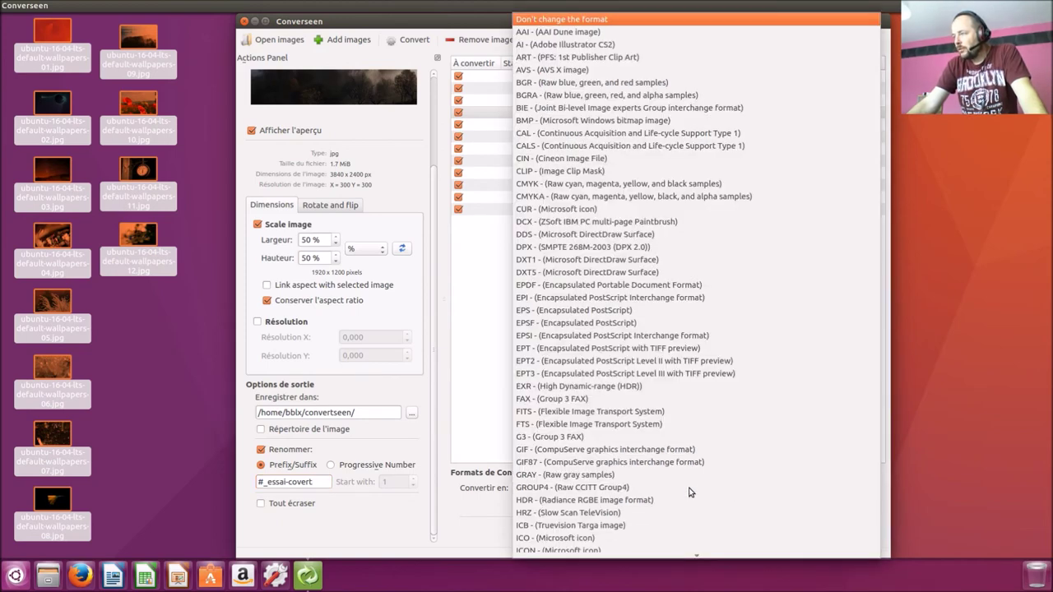
{"action": "left_click", "coordinate": [493, 290]}
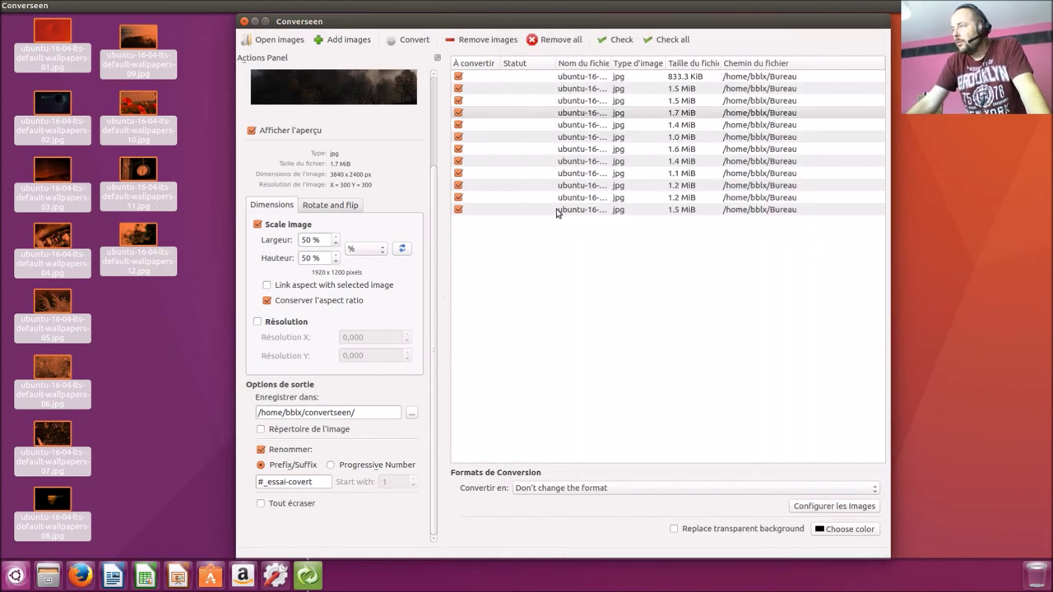
{"action": "left_click", "coordinate": [667, 493]}
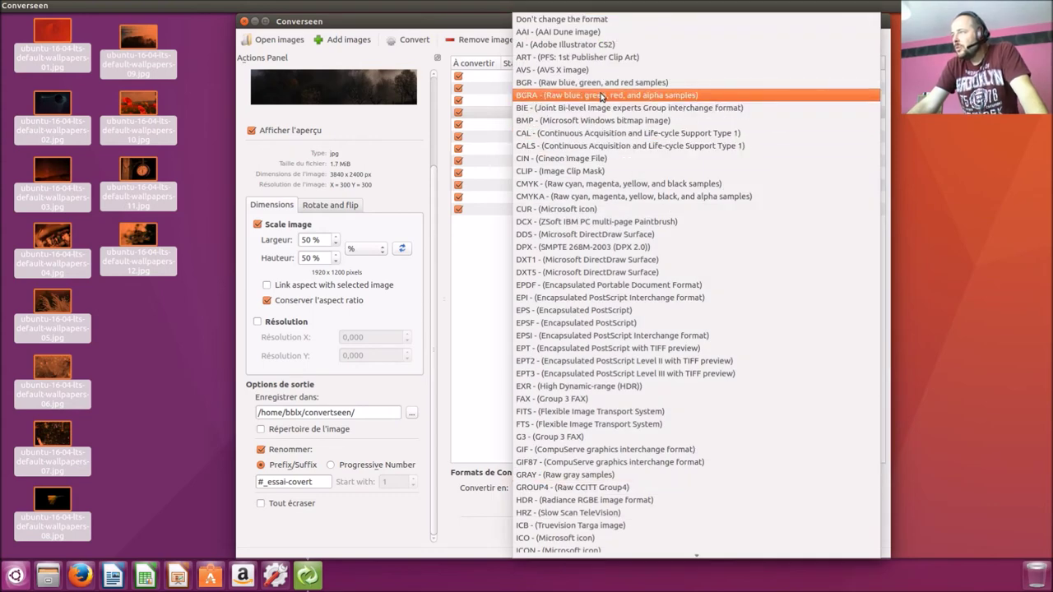
{"action": "mouse_move", "coordinate": [712, 557]}
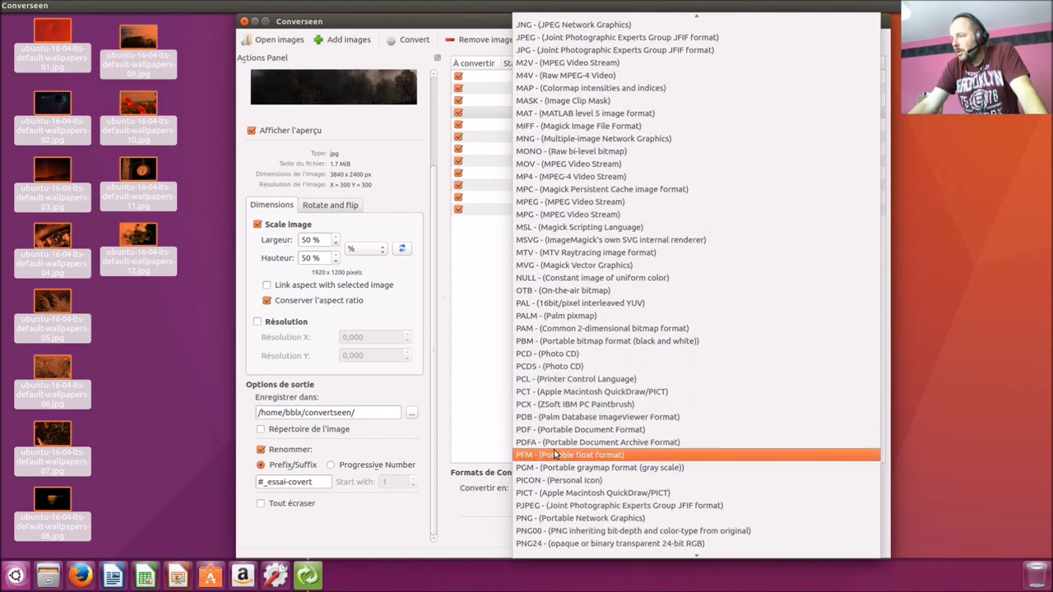
{"action": "left_click", "coordinate": [553, 519]}
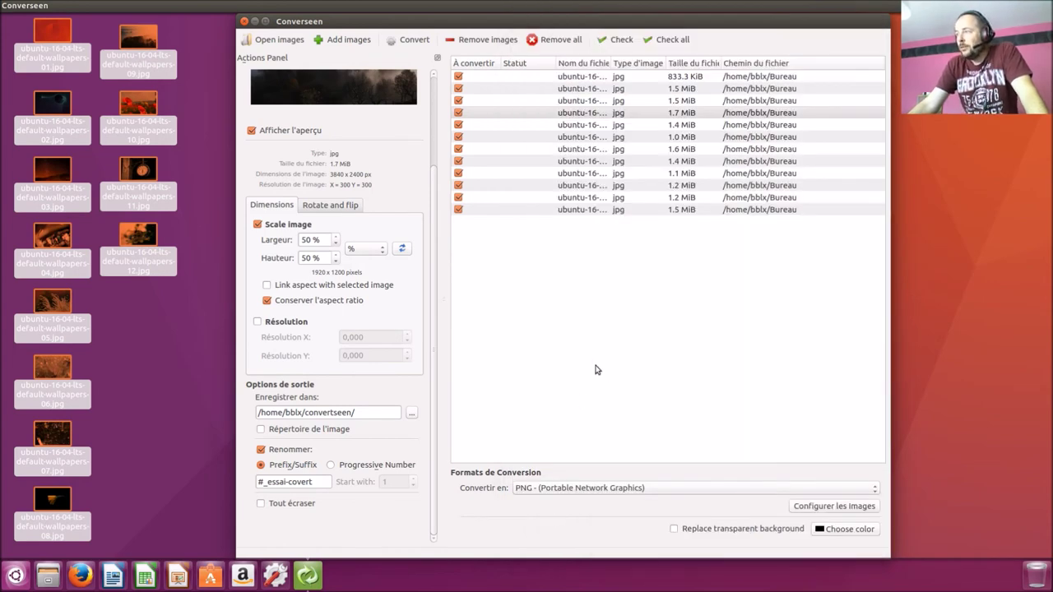
- Convert the checked images, creating the missing output folder, and open the convertseen destination folder beside the desktop wallpapers
{"action": "left_click", "coordinate": [415, 45]}
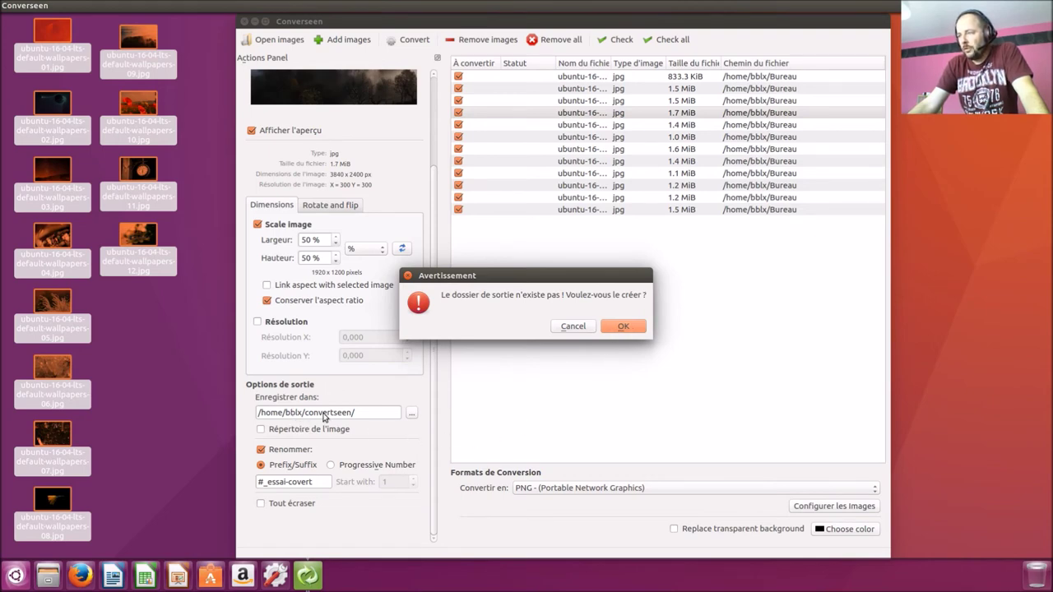
{"action": "left_click", "coordinate": [621, 327]}
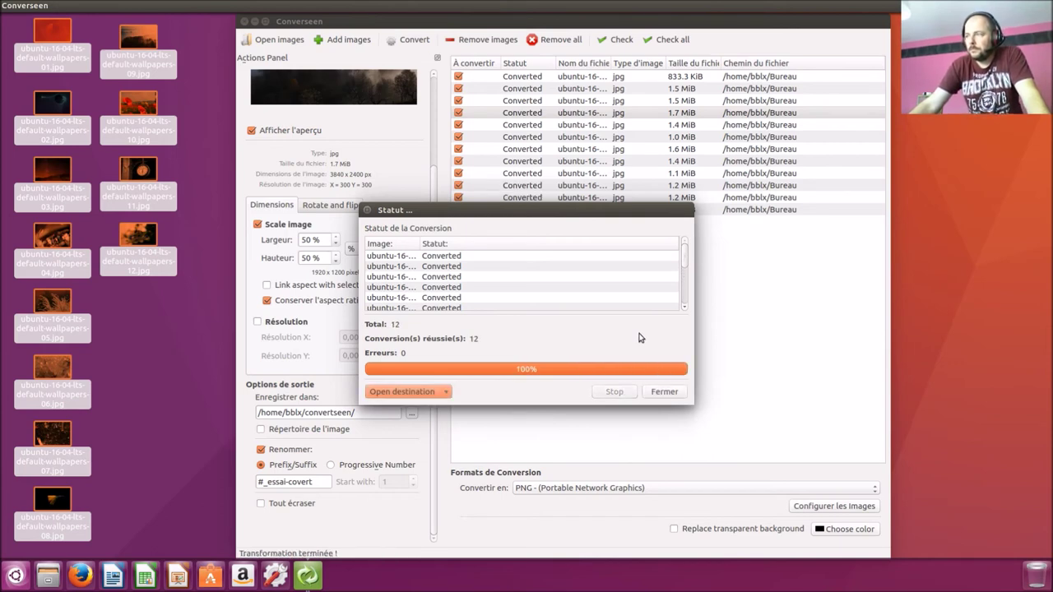
{"action": "left_click", "coordinate": [437, 394]}
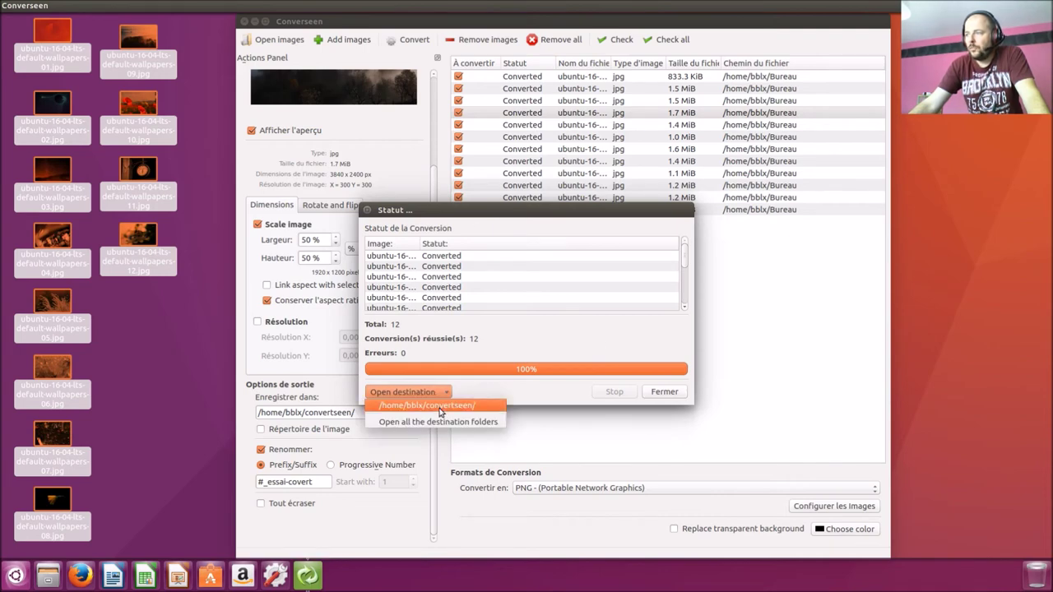
{"action": "left_click", "coordinate": [438, 407]}
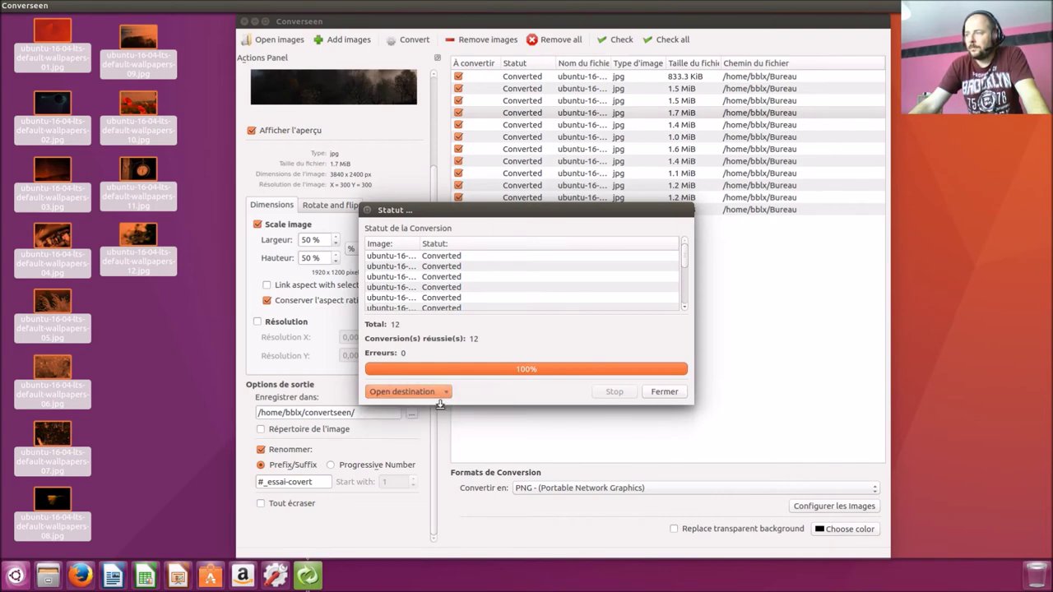
{"action": "left_click_drag", "start_coordinate": [237, 22], "coordinate": [584, 190]}
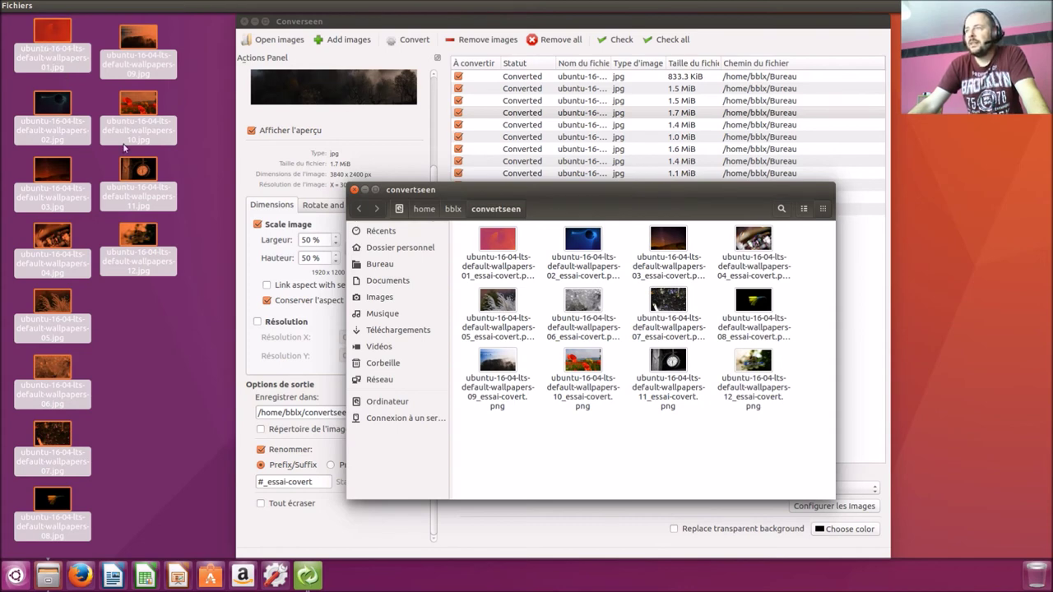
- Check the image type and dimensions in the properties of the original ubuntu-16-04-lts-default-wallpapers-01.jpg on the desktop
{"action": "left_click", "coordinate": [166, 305]}
{"action": "left_click", "coordinate": [33, 37]}
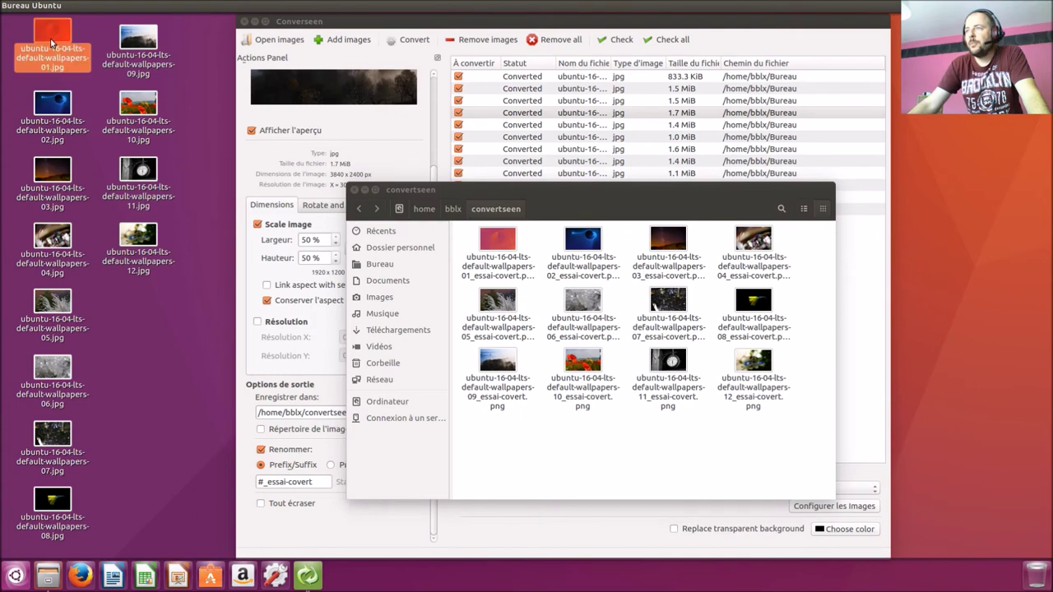
{"action": "right_click", "coordinate": [51, 38]}
{"action": "left_click", "coordinate": [87, 268]}
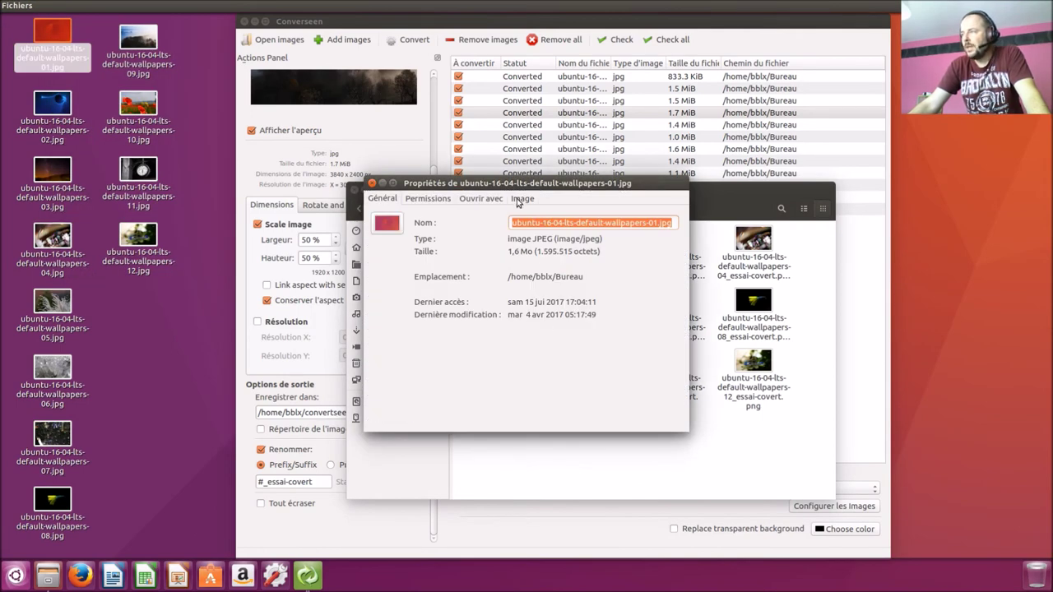
{"action": "left_click", "coordinate": [518, 200]}
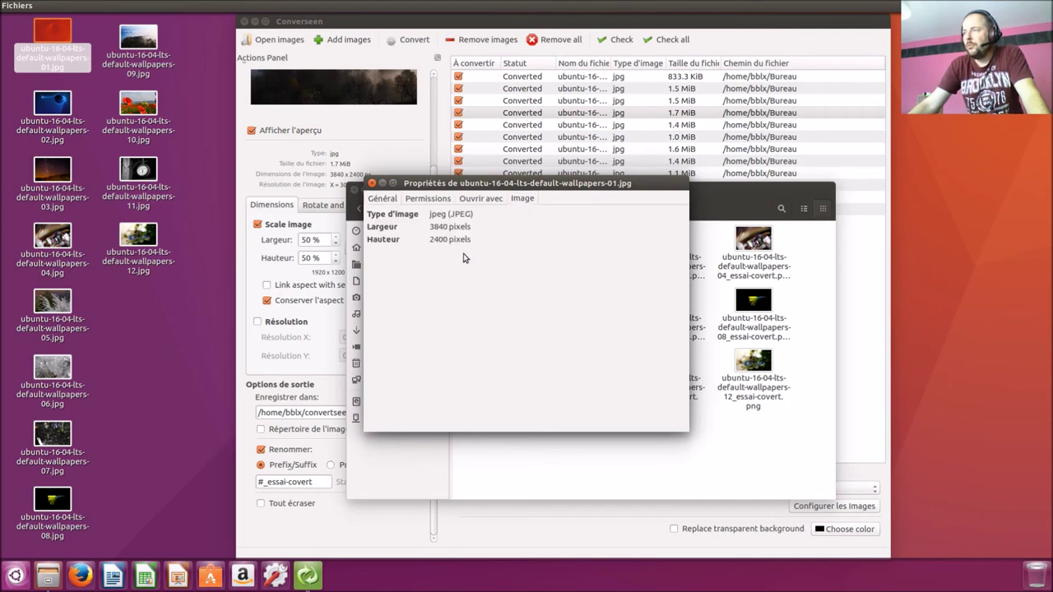
{"action": "left_click", "coordinate": [373, 184]}
- Check the image type and dimensions in the properties of the converted ubuntu-16-04-lts-default-wallpapers-01_essai-covert.png
{"action": "right_click", "coordinate": [506, 241]}
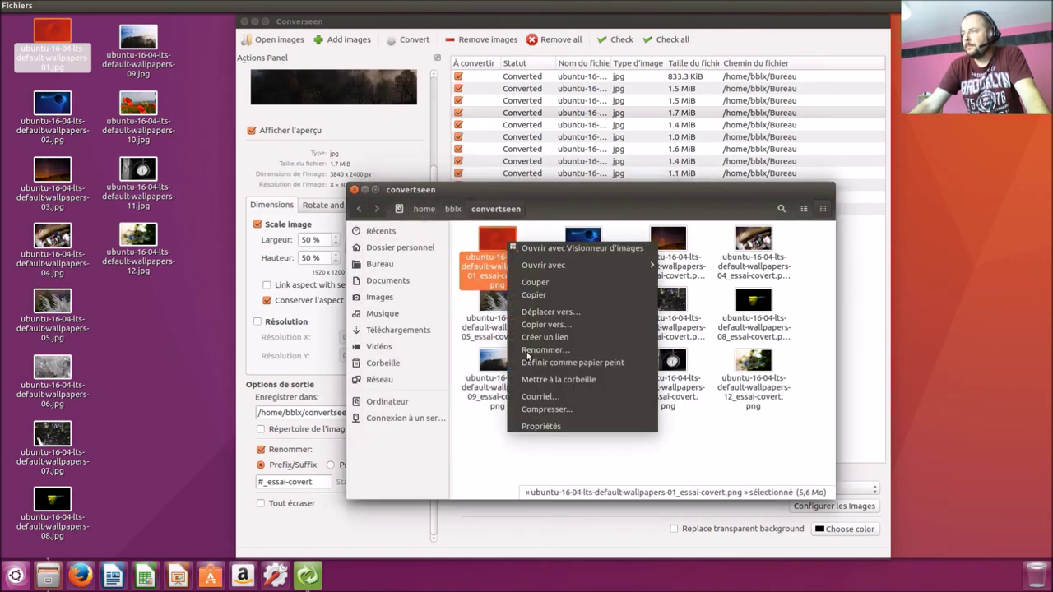
{"action": "left_click", "coordinate": [545, 426]}
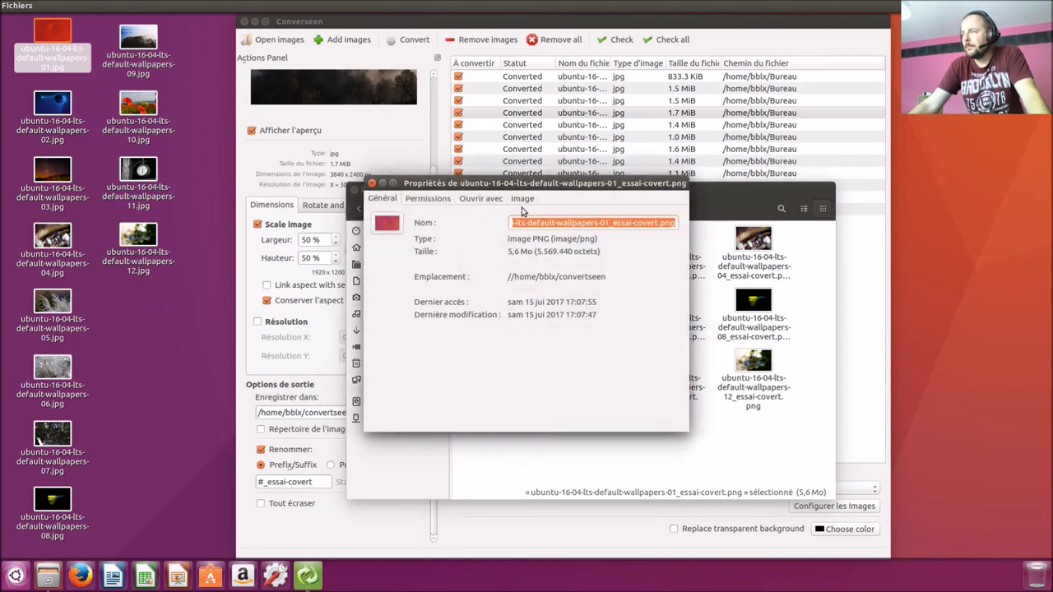
{"action": "left_click", "coordinate": [522, 201]}
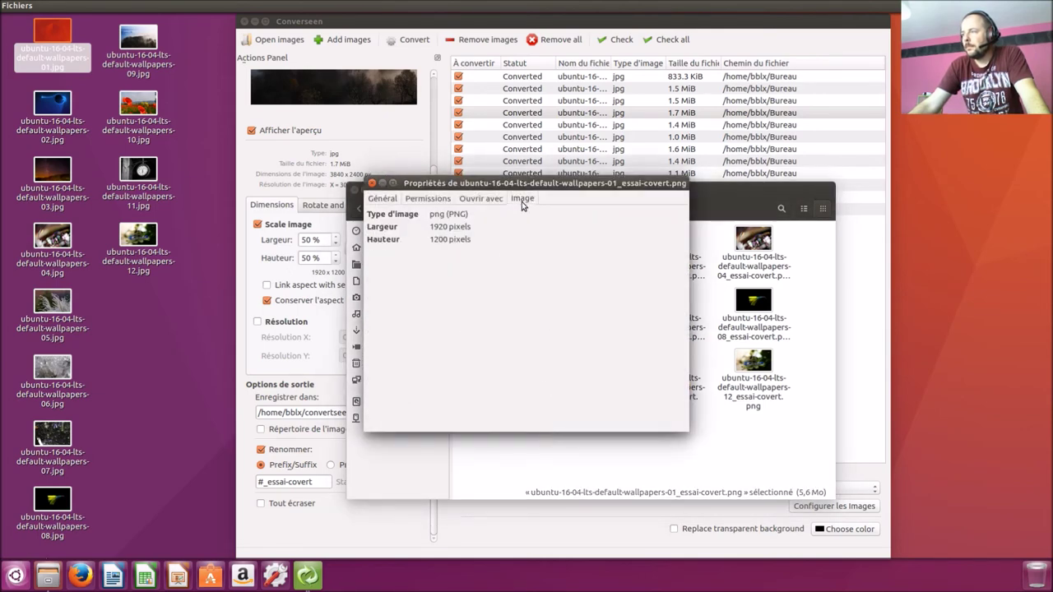
{"action": "left_click", "coordinate": [371, 183]}
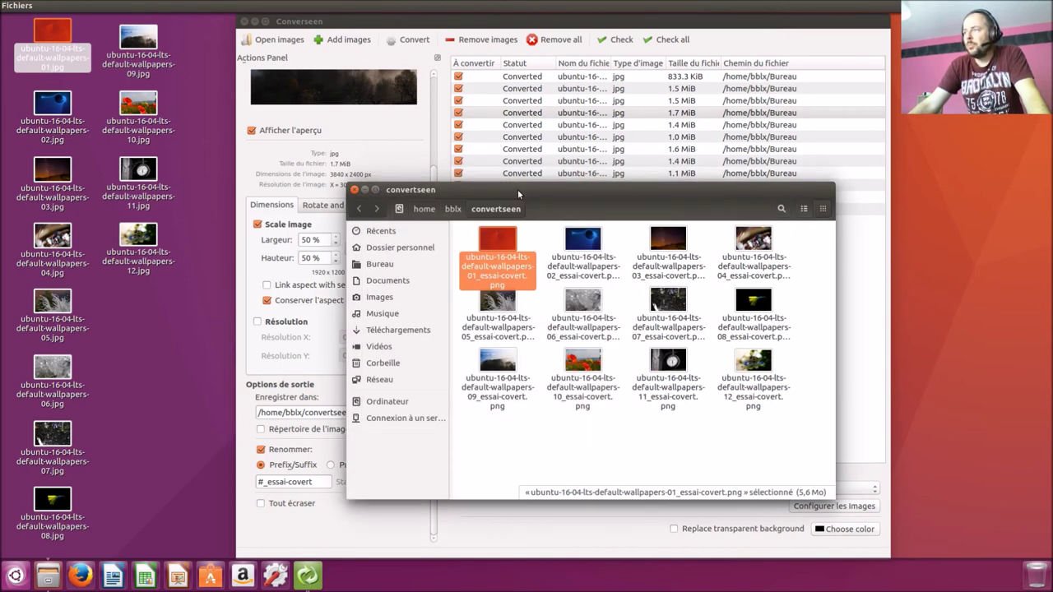
- Move all the converted PNG files in the convertseen folder to the trash and close the folder and conversion status windows
{"action": "left_click", "coordinate": [491, 429]}
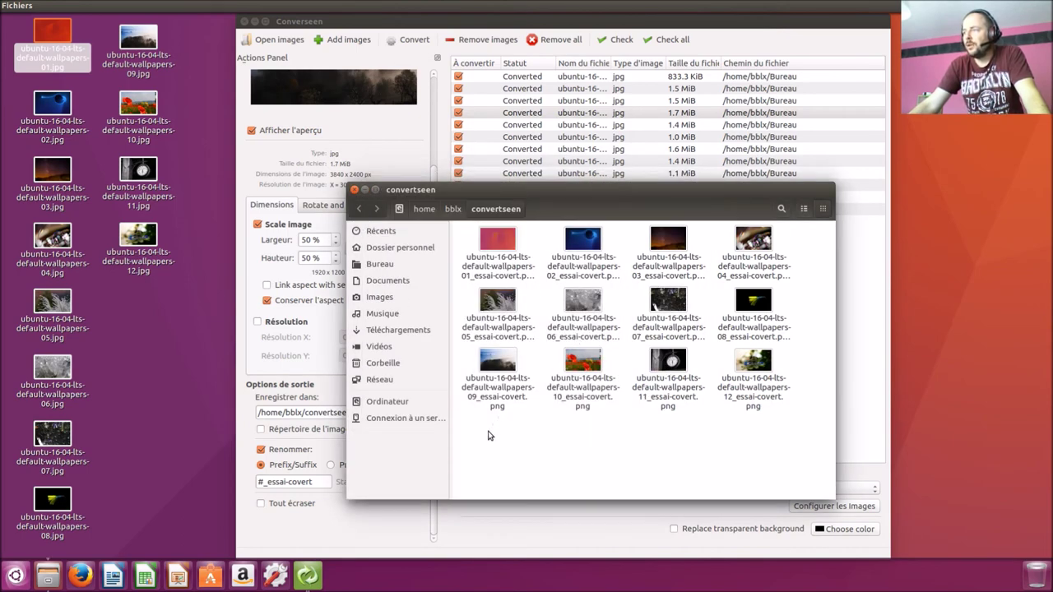
{"action": "left_click_drag", "start_coordinate": [491, 434], "coordinate": [761, 243]}
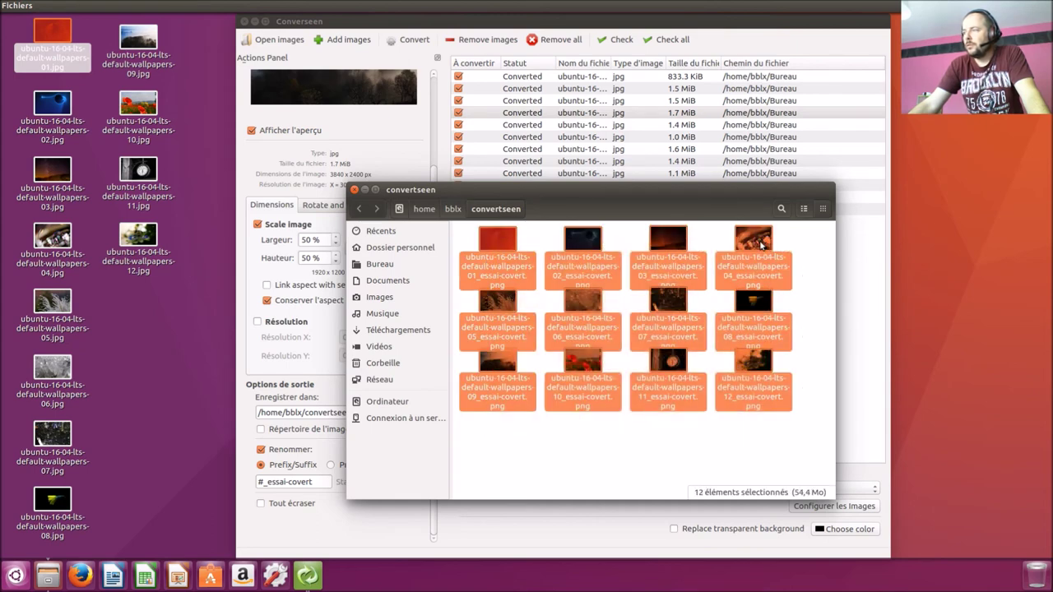
{"action": "right_click", "coordinate": [761, 243]}
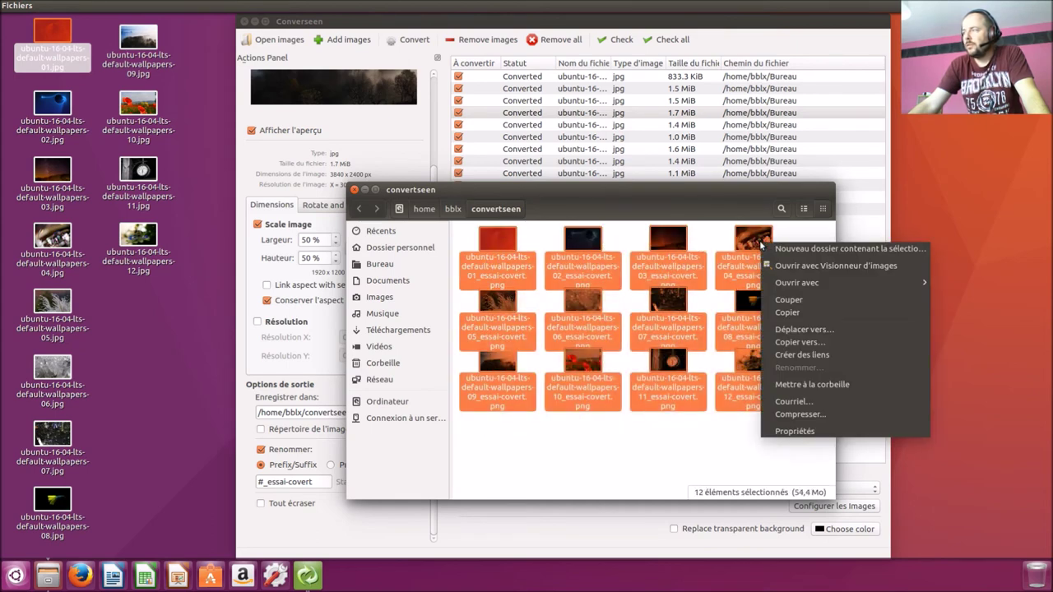
{"action": "left_click", "coordinate": [829, 387]}
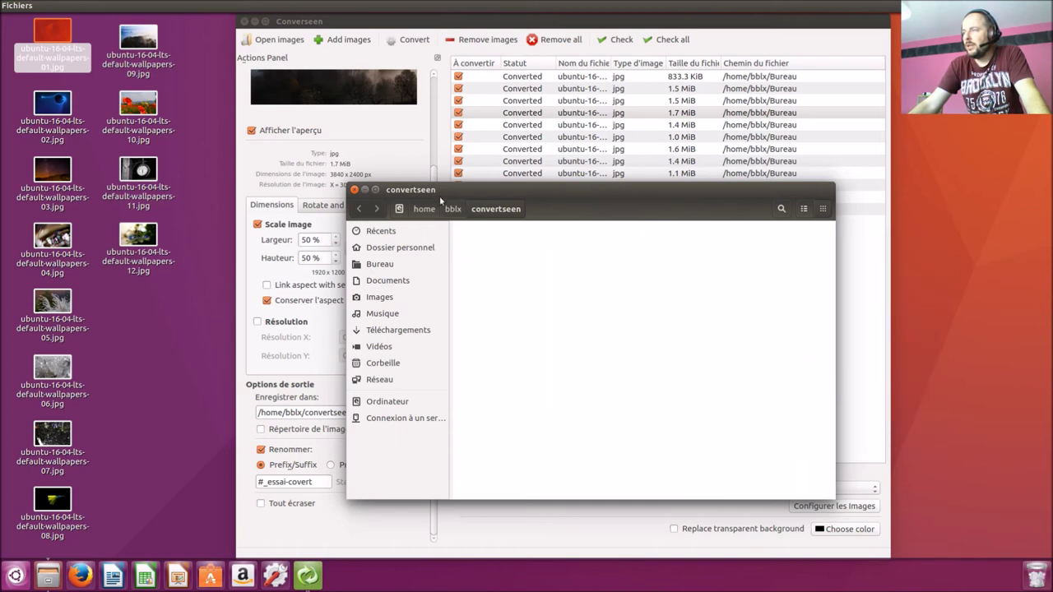
{"action": "left_click", "coordinate": [355, 190]}
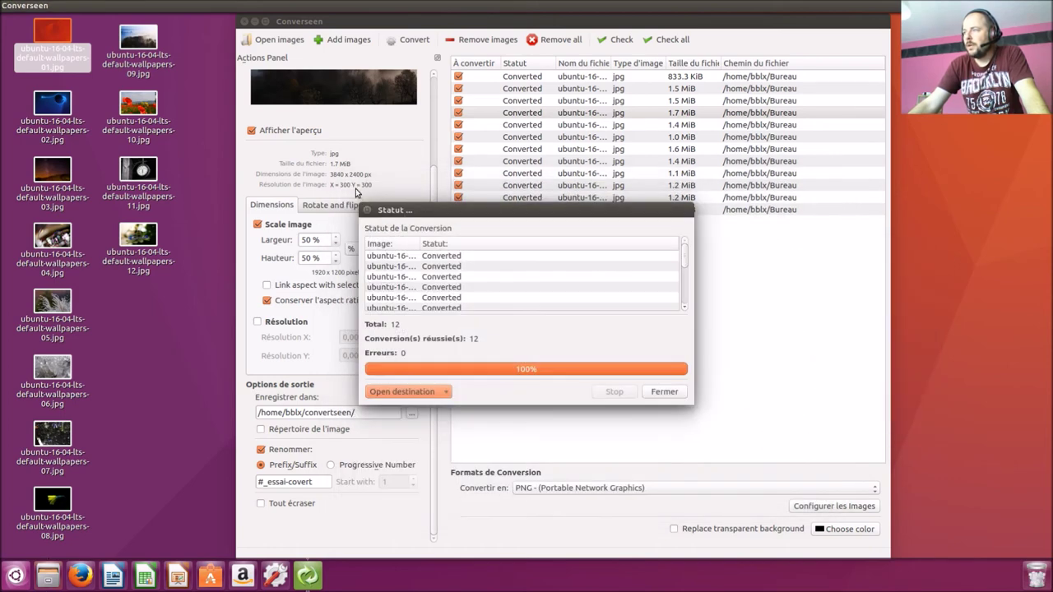
{"action": "left_click", "coordinate": [664, 392]}
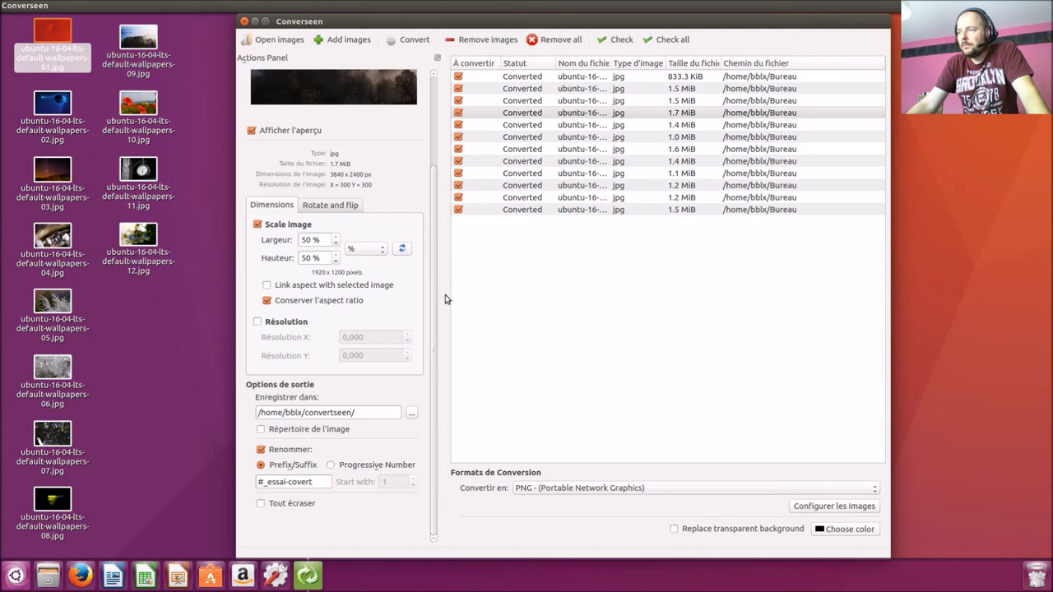
- Set the conversion to rotate the images by 180° and flip them horizontally
{"action": "left_click", "coordinate": [352, 211]}
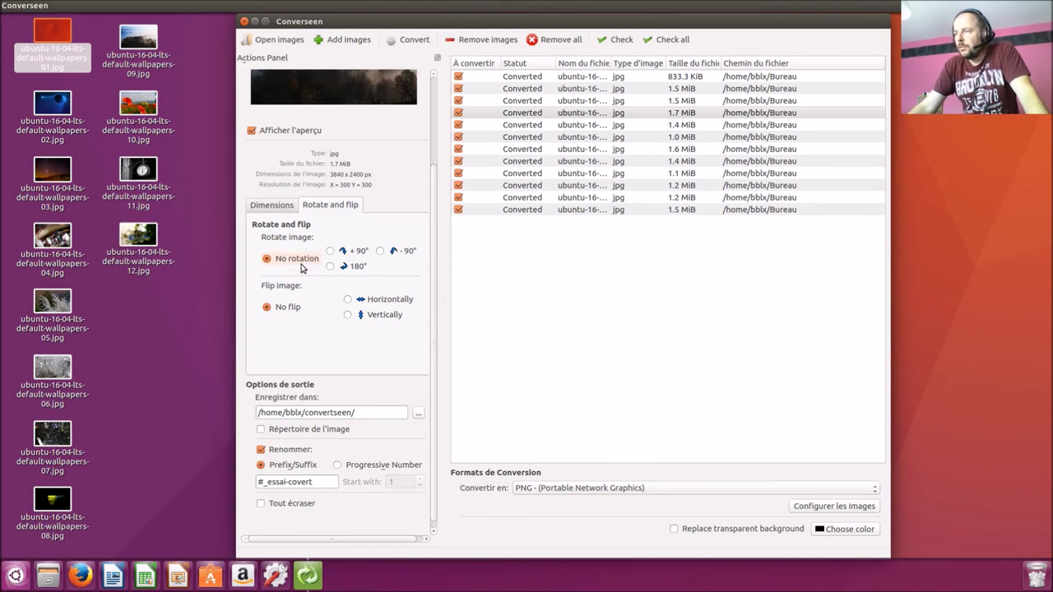
{"action": "left_click", "coordinate": [348, 302]}
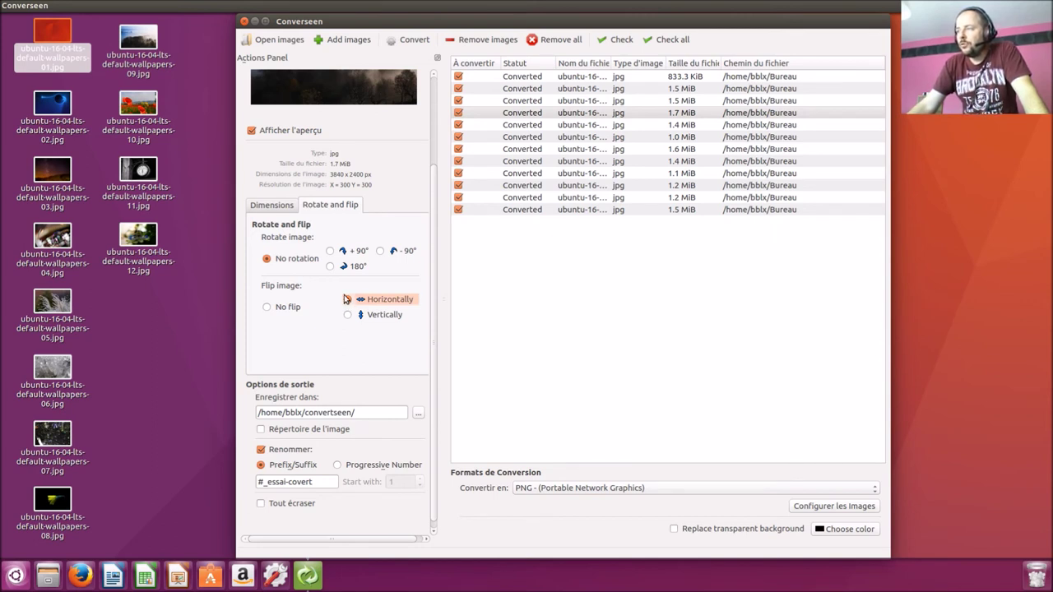
{"action": "left_click", "coordinate": [329, 269]}
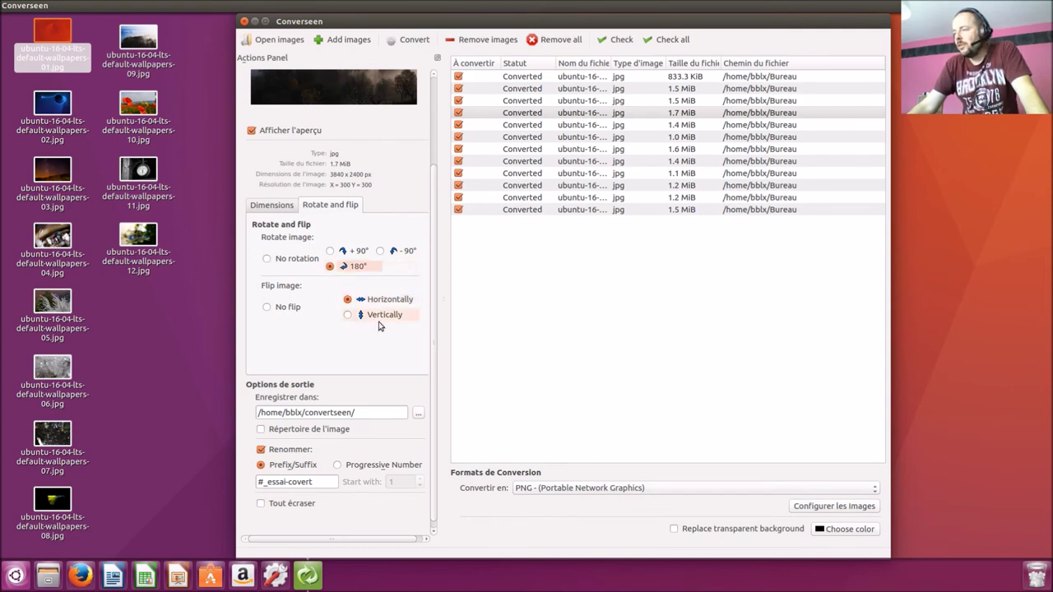
{"action": "left_click_drag", "start_coordinate": [433, 348], "coordinate": [440, 381]}
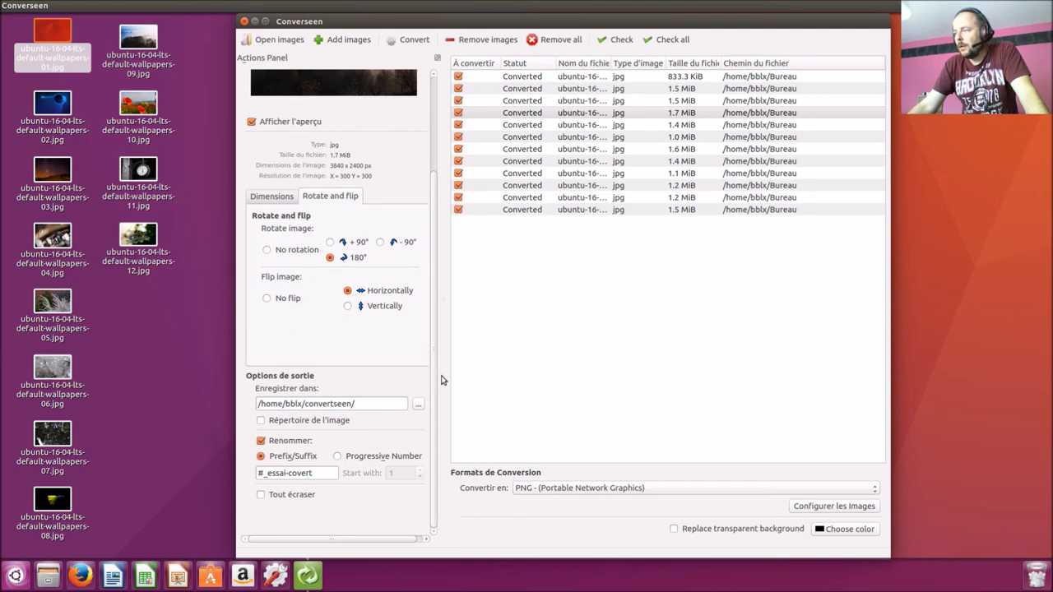
- Convert the images with the rotation and flip settings and open the convertseen destination folder
{"action": "left_click", "coordinate": [403, 41]}
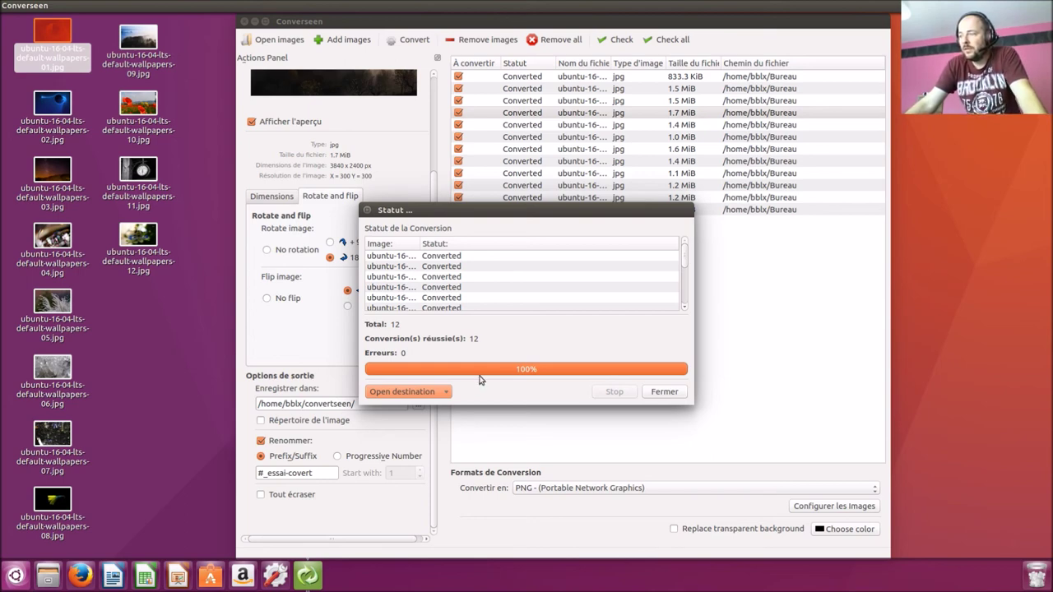
{"action": "left_click", "coordinate": [430, 398]}
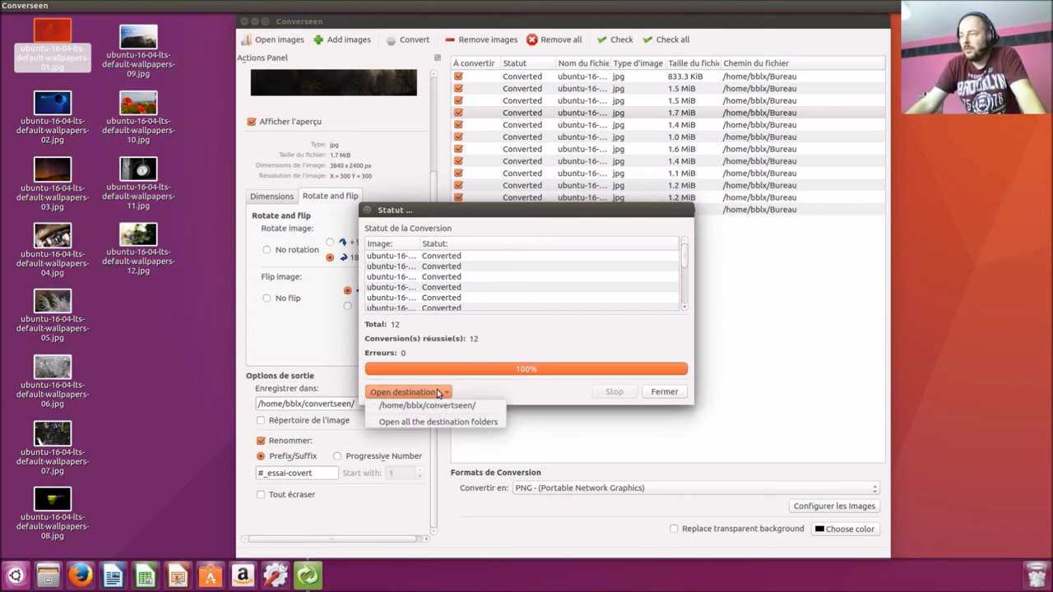
{"action": "left_click", "coordinate": [436, 409]}
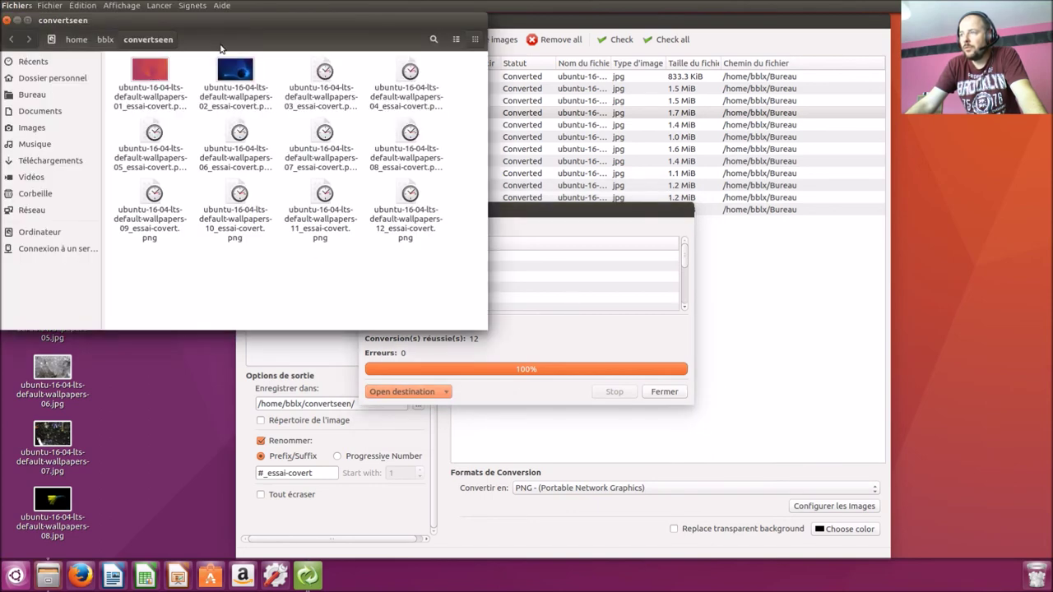
{"action": "left_click_drag", "start_coordinate": [235, 19], "coordinate": [520, 166]}
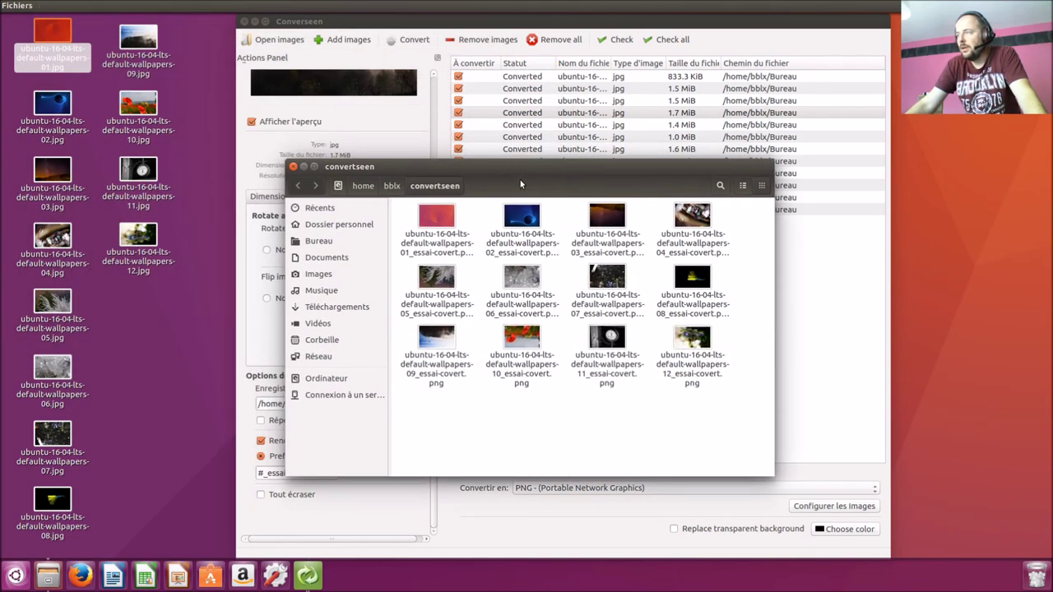
- Open the original wallpaper 02 JPG and its converted 02_essai-covert PNG in the image viewer to compare their orientation
{"action": "left_click", "coordinate": [186, 362]}
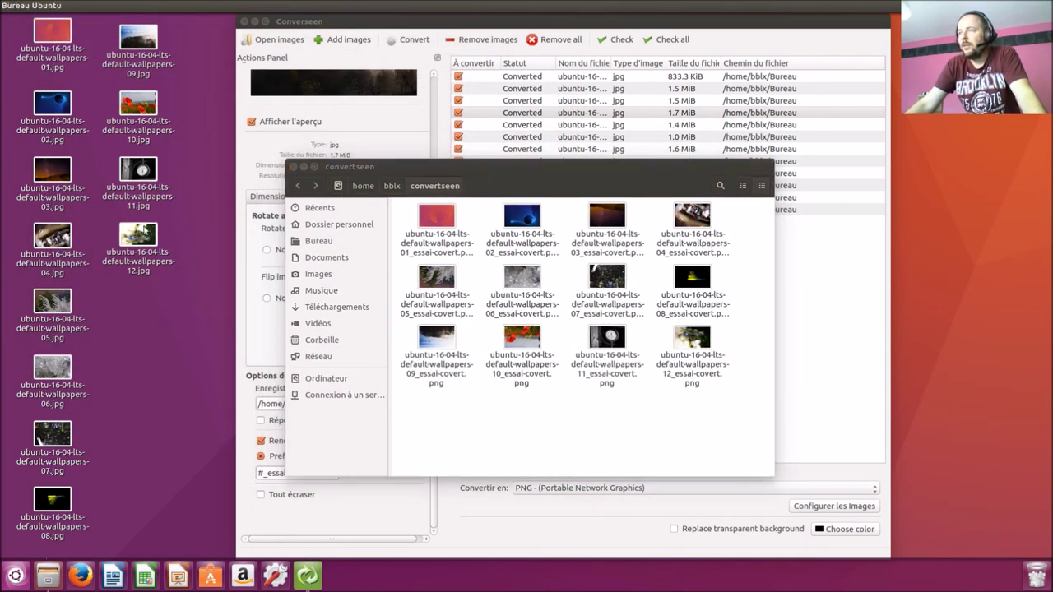
{"action": "double_click", "coordinate": [48, 106]}
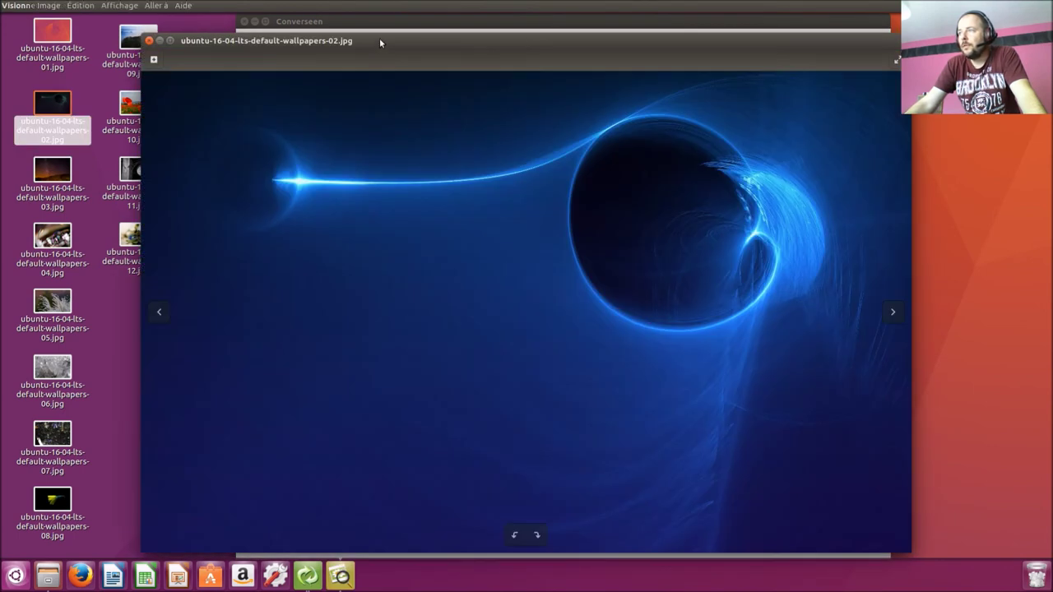
{"action": "left_click_drag", "start_coordinate": [380, 38], "coordinate": [2, 50]}
{"action": "left_click", "coordinate": [539, 227]}
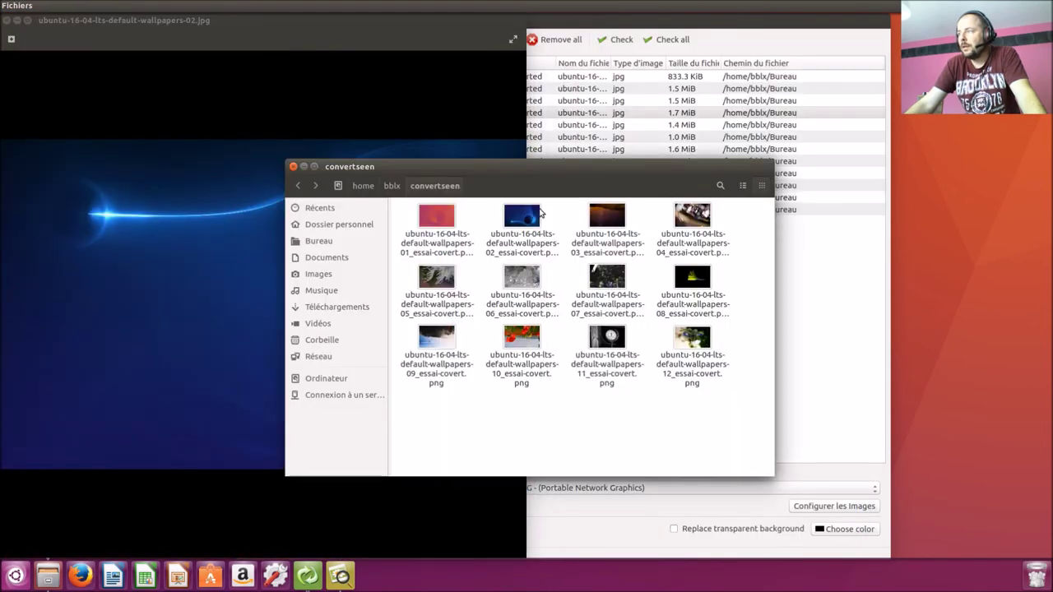
{"action": "double_click", "coordinate": [535, 230]}
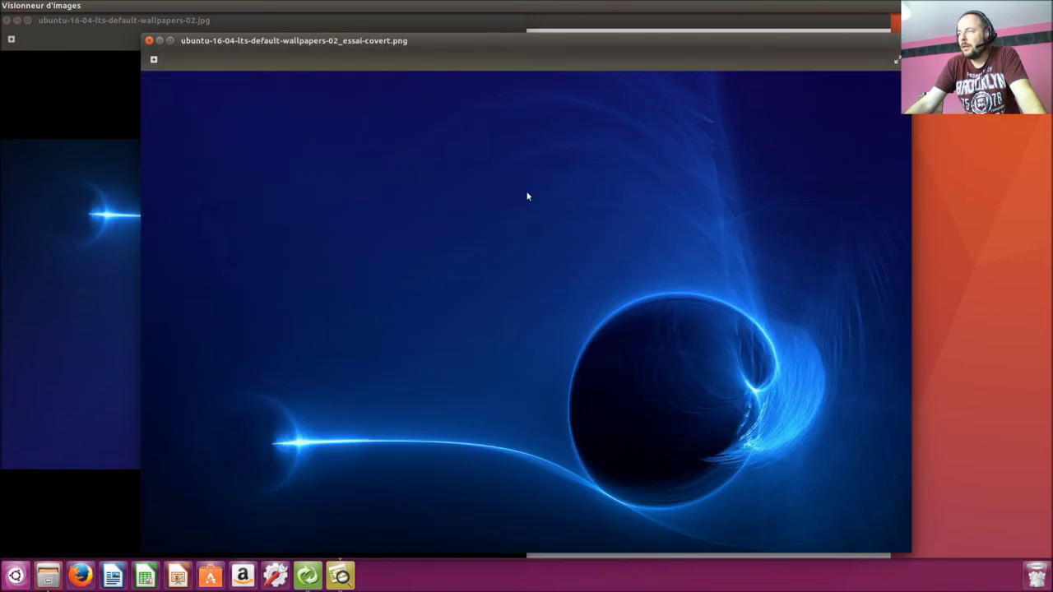
- Tile the converted PNG beside the original wallpaper 02 JPG to compare their orientation
{"action": "left_click_drag", "start_coordinate": [502, 49], "coordinate": [1051, 227]}
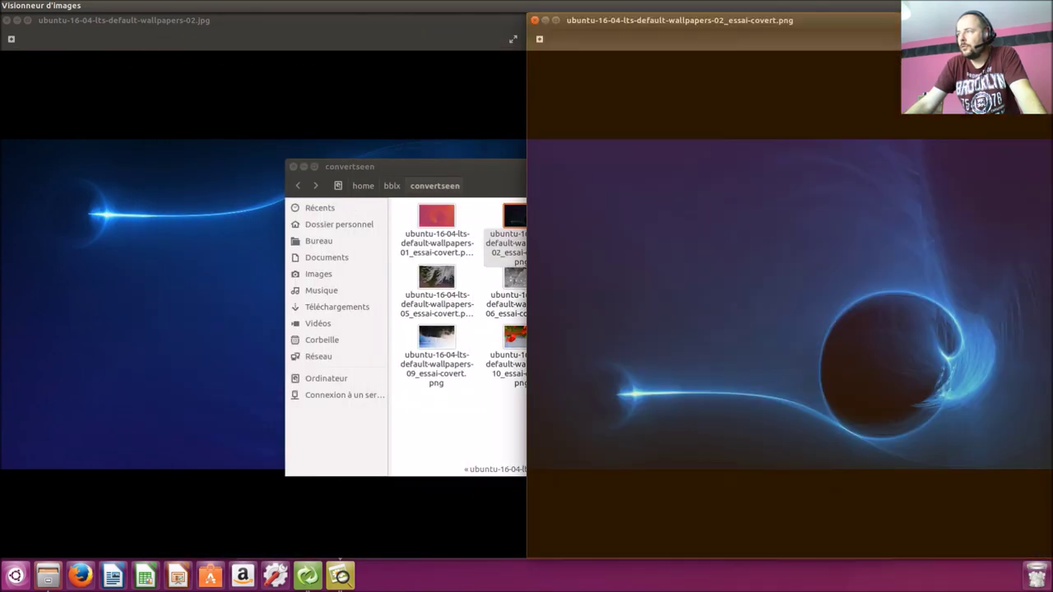
{"action": "left_click", "coordinate": [420, 27]}
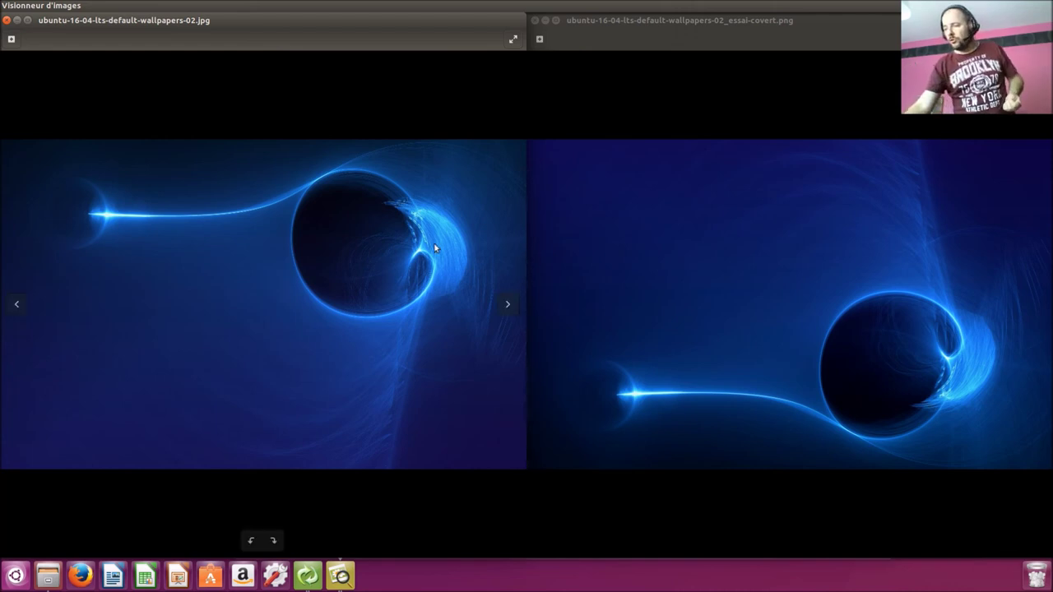
- Close the conversion status dialog, both wallpaper 02 image viewers and the convertseen folder window
{"action": "left_click", "coordinate": [313, 578]}
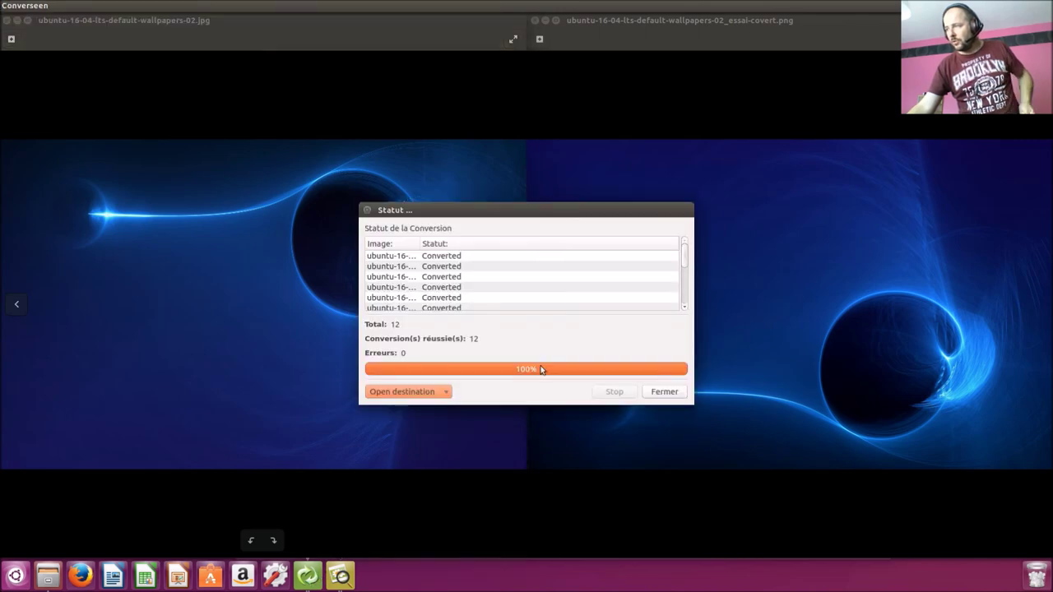
{"action": "left_click", "coordinate": [667, 395]}
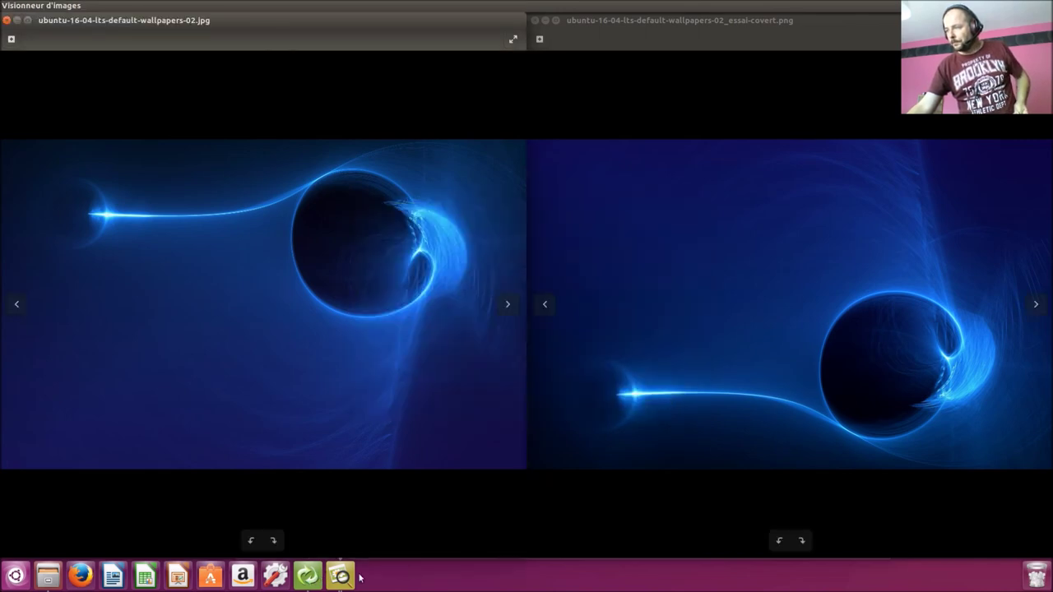
{"action": "left_click", "coordinate": [533, 20]}
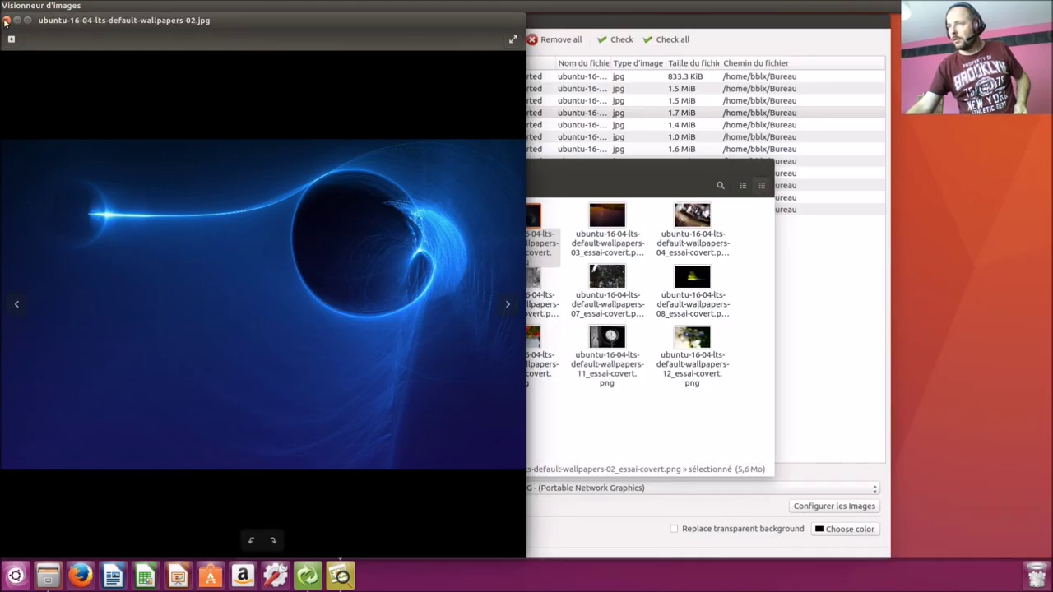
{"action": "left_click", "coordinate": [6, 21]}
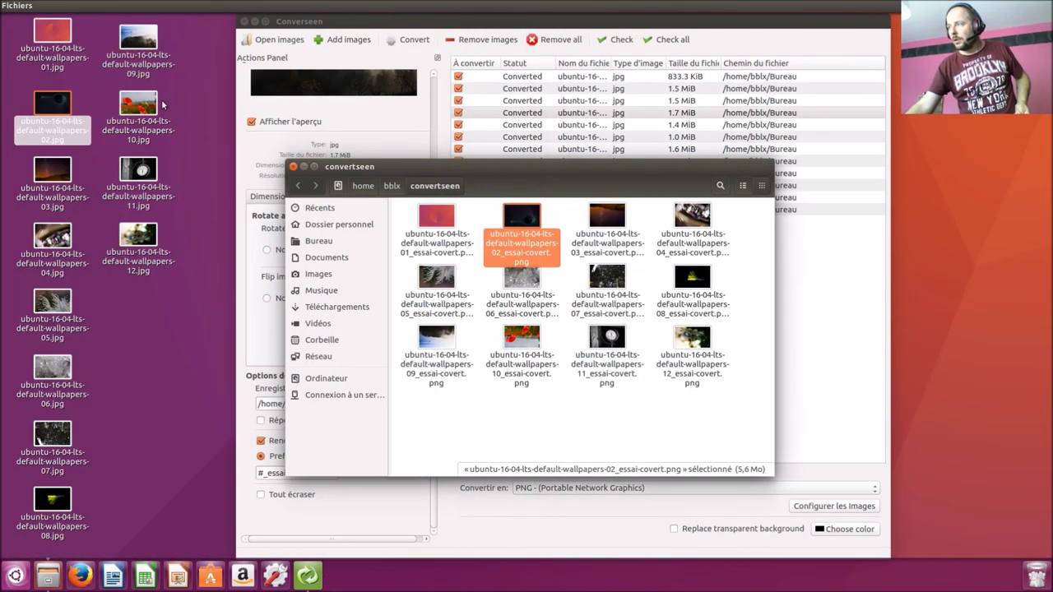
{"action": "left_click", "coordinate": [289, 164]}
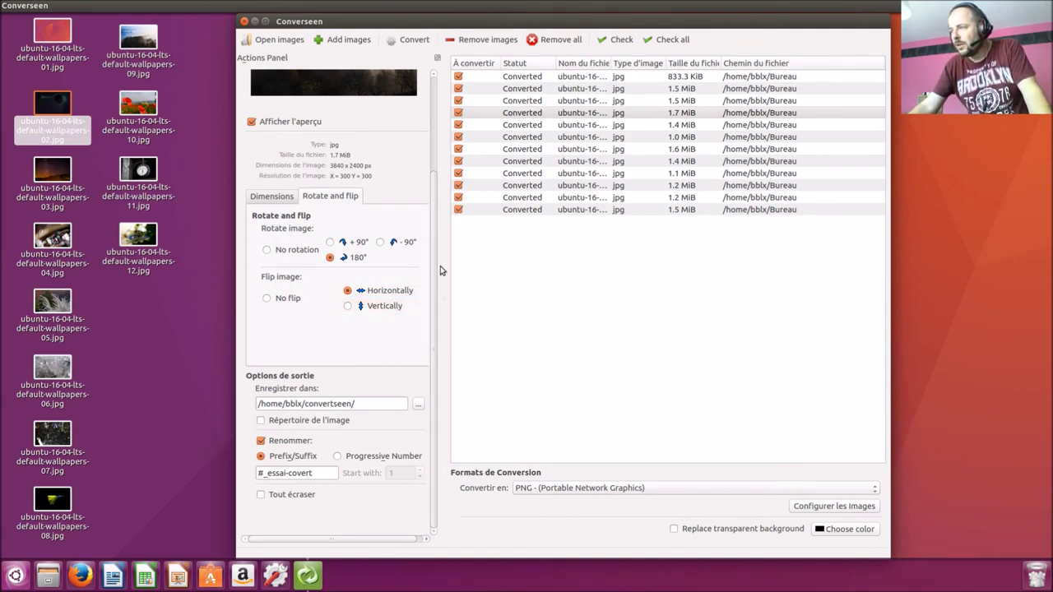
- Browse the list of available output formats for the conversion without changing the PNG selection
{"action": "left_click_drag", "start_coordinate": [440, 270], "coordinate": [433, 127]}
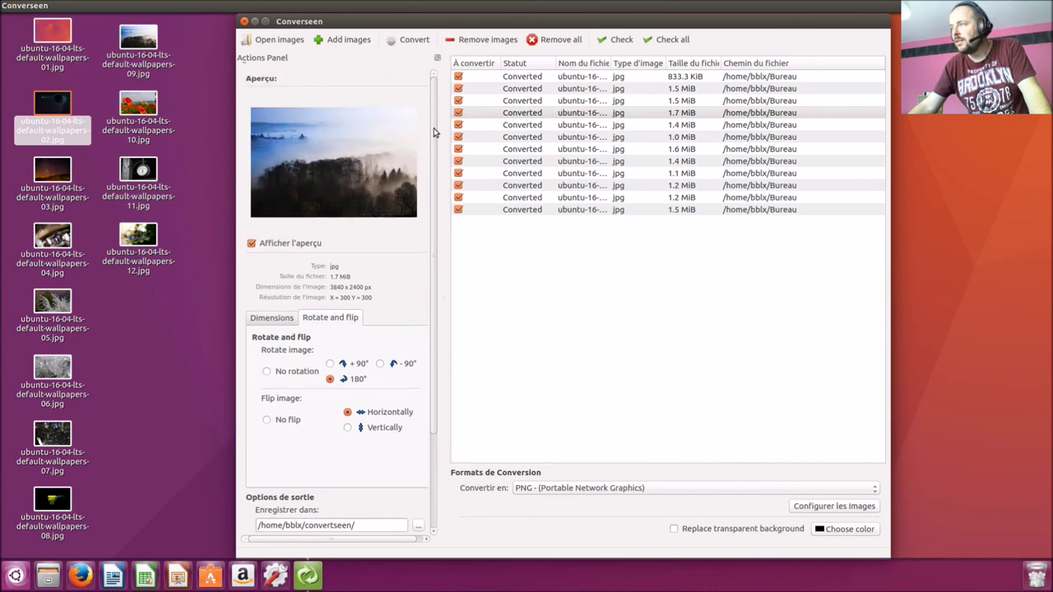
{"action": "left_click", "coordinate": [618, 489]}
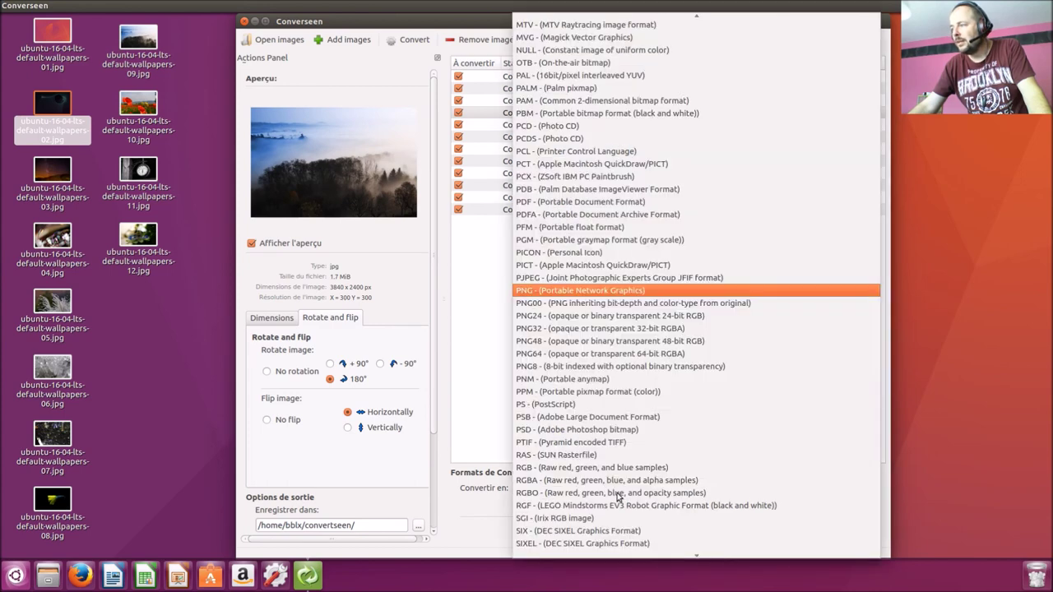
{"action": "scroll", "coordinate": [644, 542], "scroll_direction": "down", "scroll_amount": 3}
{"action": "scroll", "coordinate": [645, 558], "scroll_direction": "down", "scroll_amount": 7}
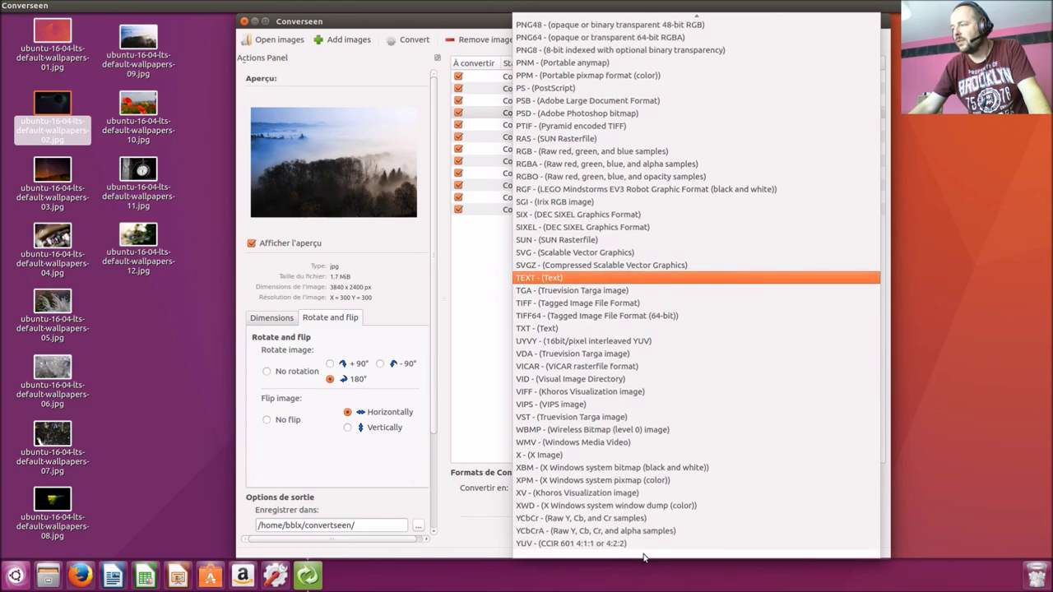
{"action": "scroll", "coordinate": [653, 19], "scroll_direction": "up", "scroll_amount": 3}
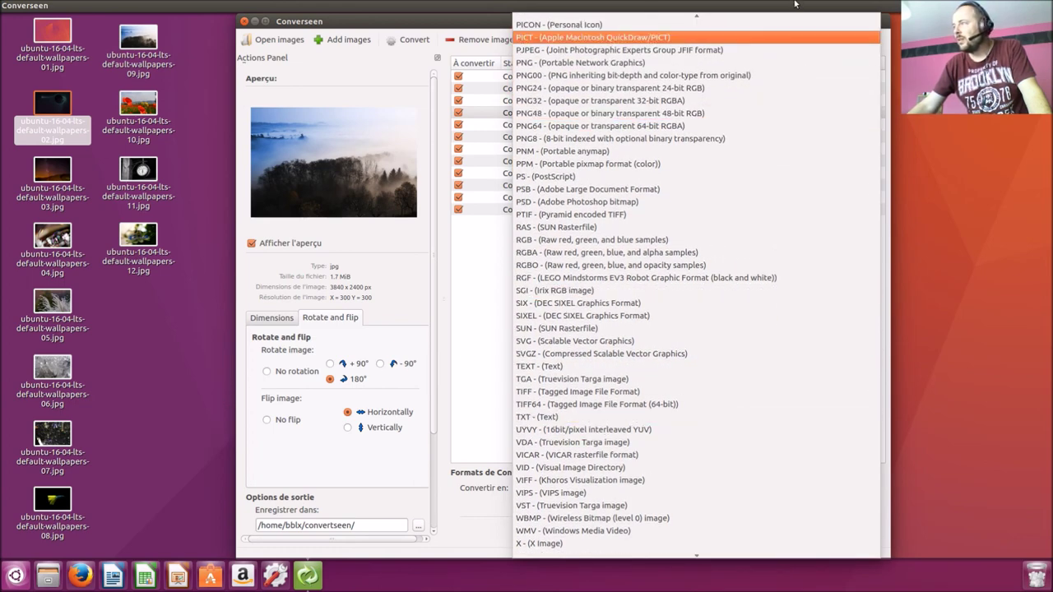
- Leave the virtual machine's full-screen view, switch to the Windows Remote Desktop app and connect to the MedAkoya computer
{"action": "mouse_move", "coordinate": [799, 4]}
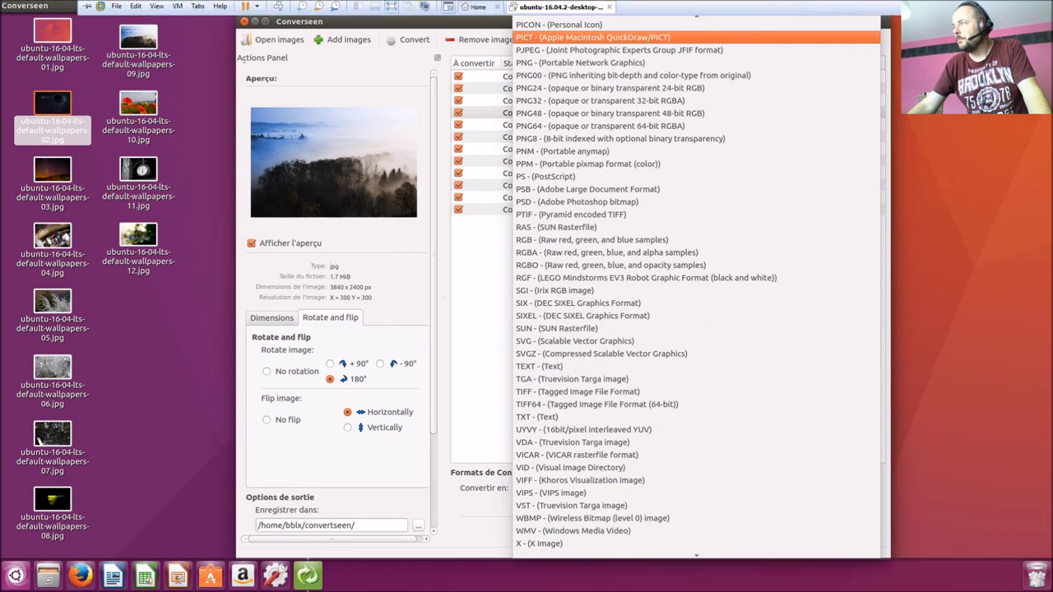
{"action": "key", "text": "ctrl+alt+Return"}
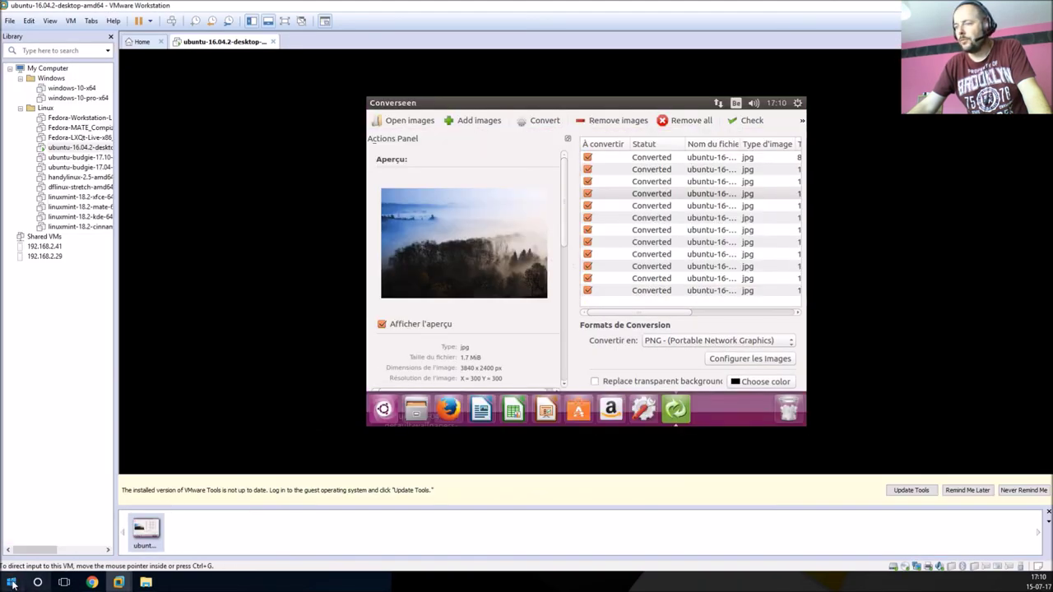
{"action": "left_click", "coordinate": [12, 584]}
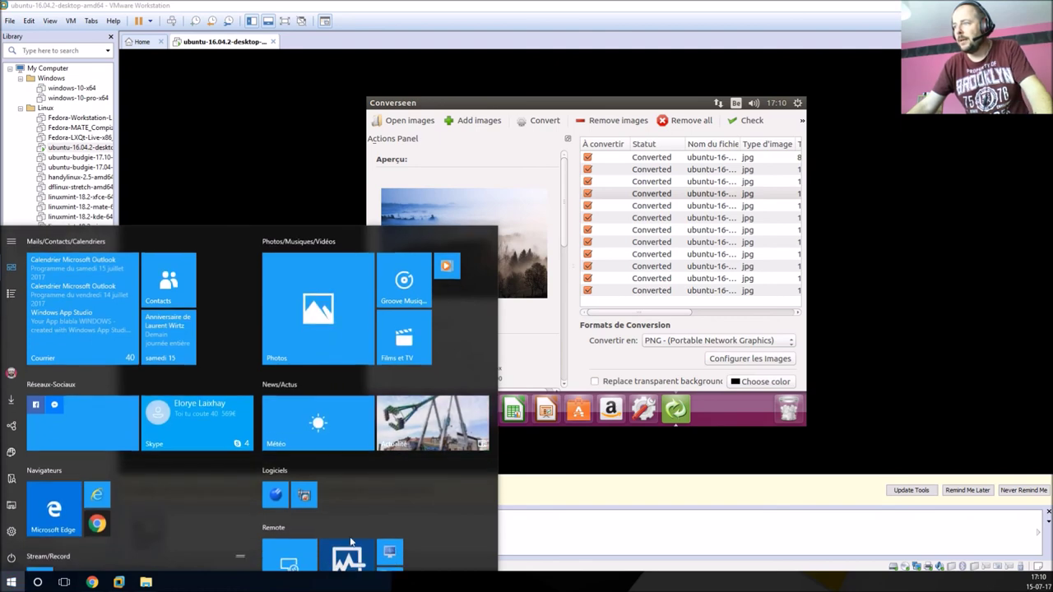
{"action": "scroll", "coordinate": [417, 510], "scroll_direction": "down", "scroll_amount": 5}
{"action": "scroll", "coordinate": [412, 506], "scroll_direction": "down", "scroll_amount": 3}
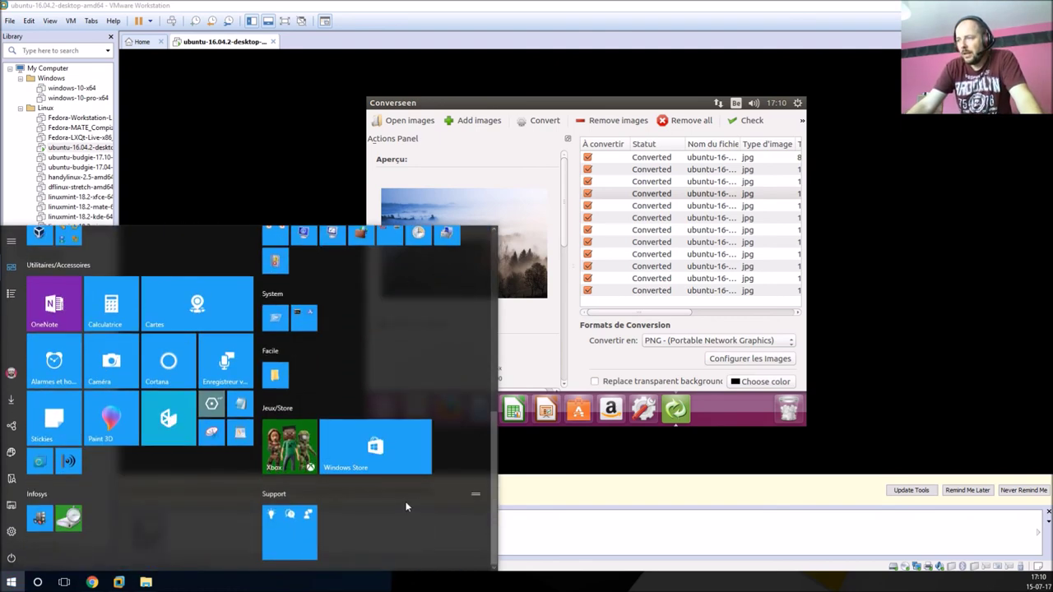
{"action": "scroll", "coordinate": [402, 496], "scroll_direction": "up", "scroll_amount": 4}
{"action": "left_click", "coordinate": [288, 325]}
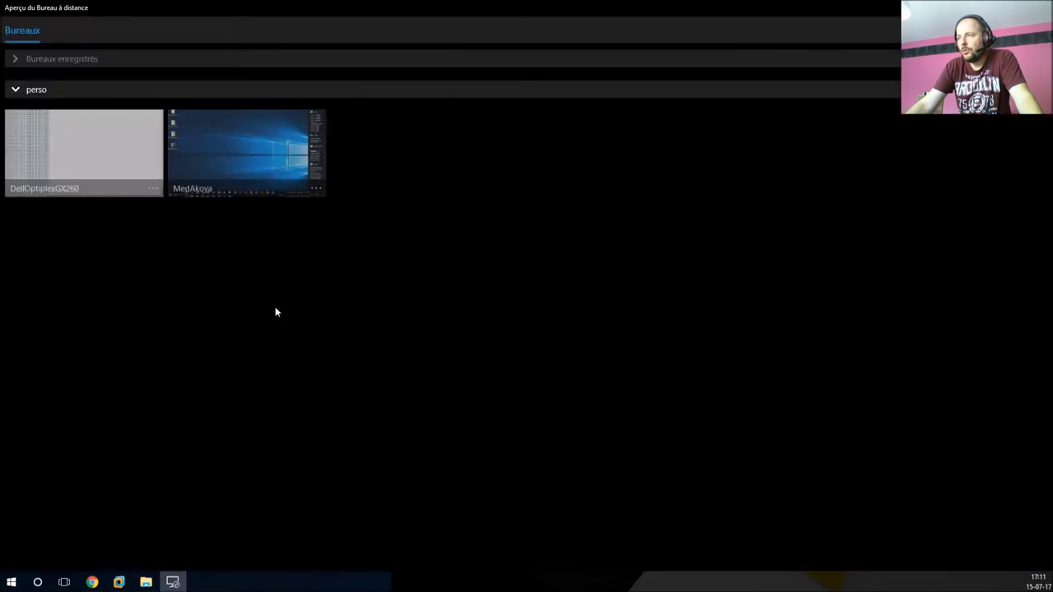
{"action": "left_click", "coordinate": [209, 152]}
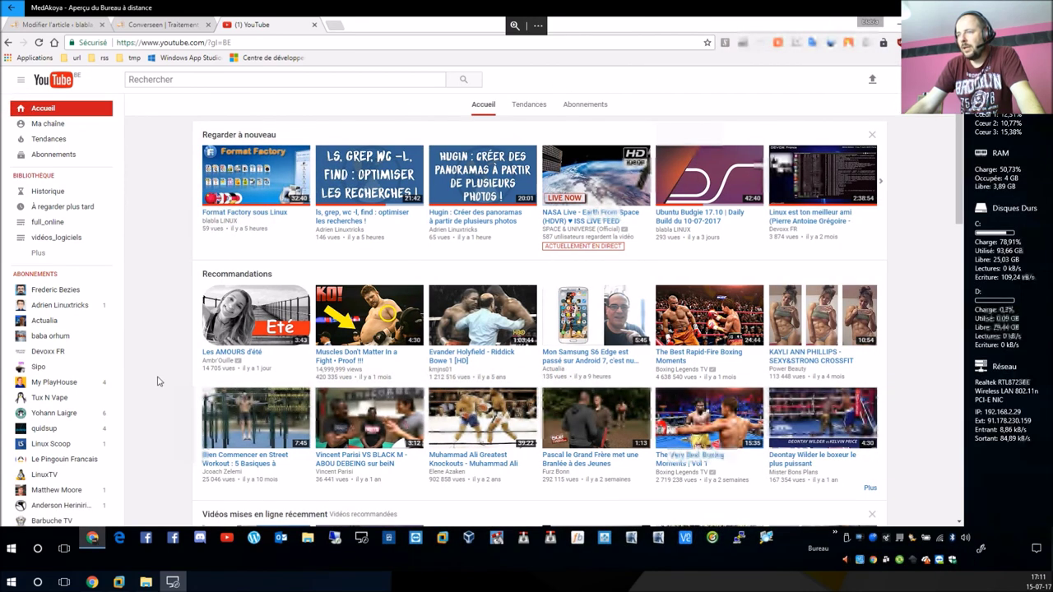
- Launch Converseen from the Utilitaires/Accessoires group on the remote Windows computer
{"action": "left_click", "coordinate": [10, 549]}
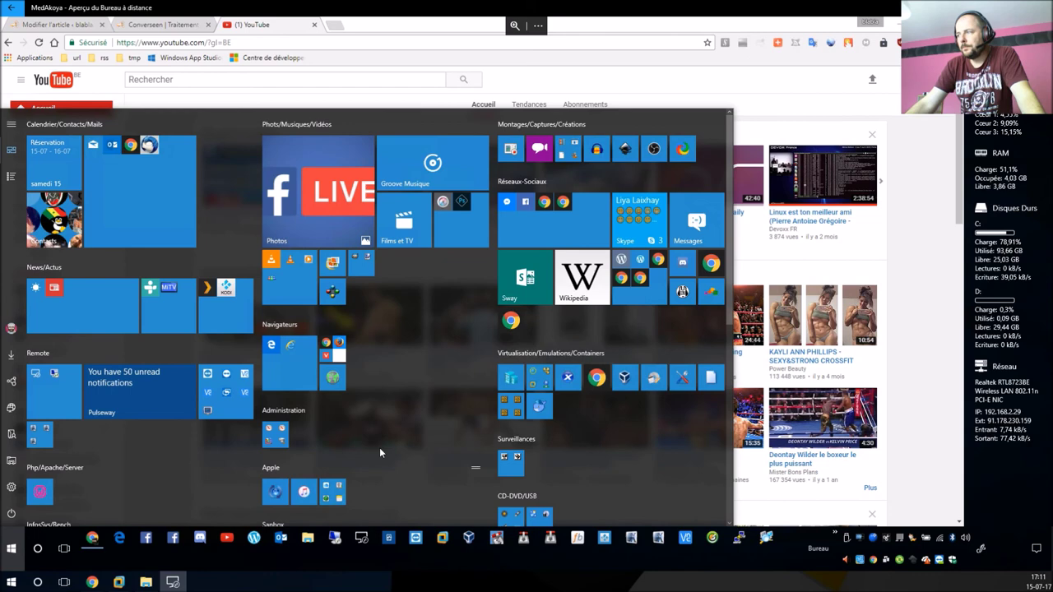
{"action": "scroll", "coordinate": [379, 452], "scroll_direction": "down", "scroll_amount": 2}
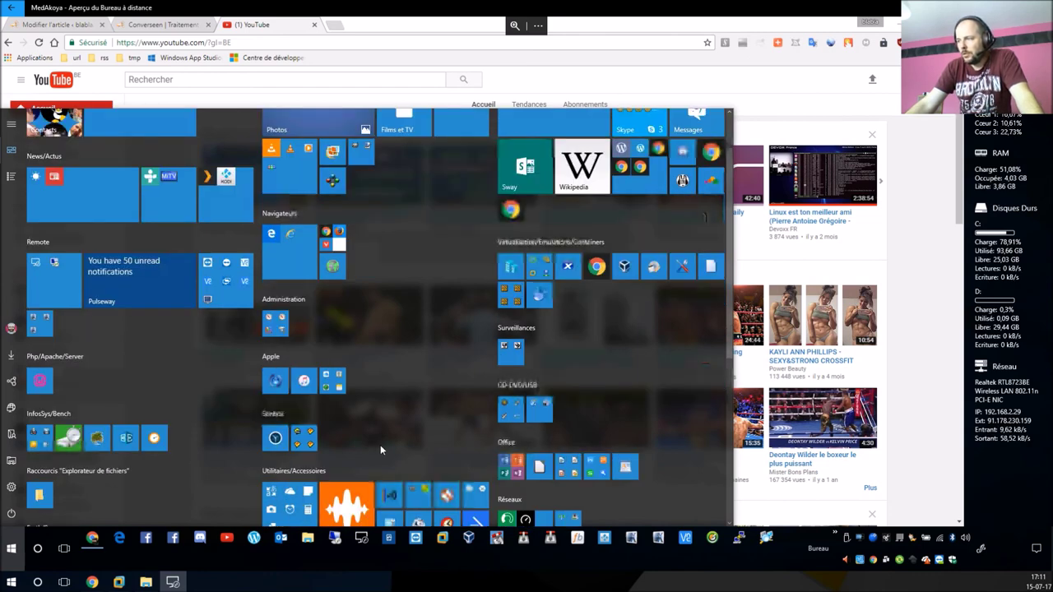
{"action": "scroll", "coordinate": [380, 444], "scroll_direction": "down", "scroll_amount": 5}
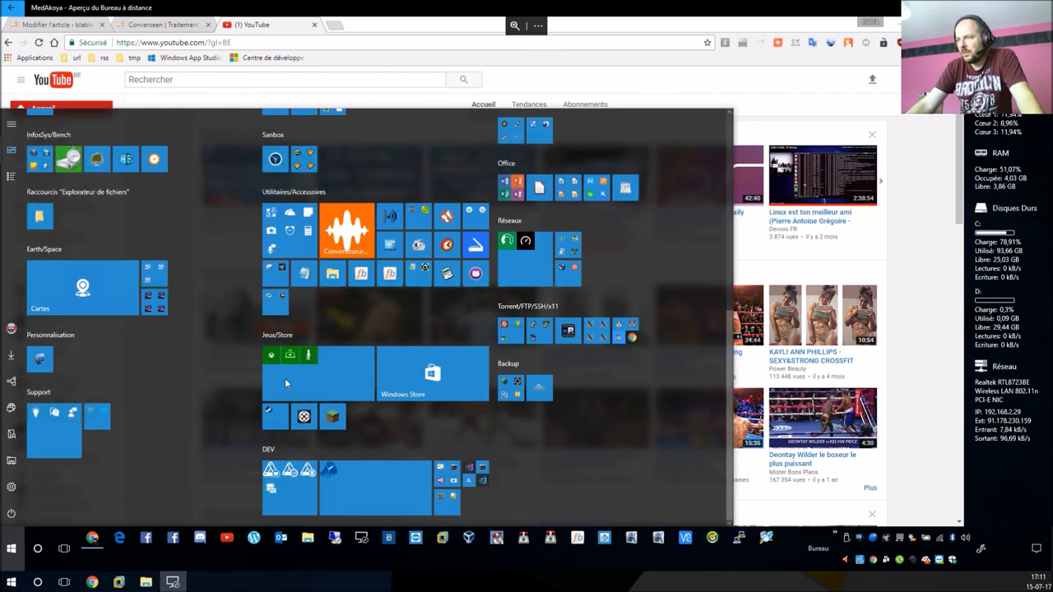
{"action": "left_click", "coordinate": [276, 299]}
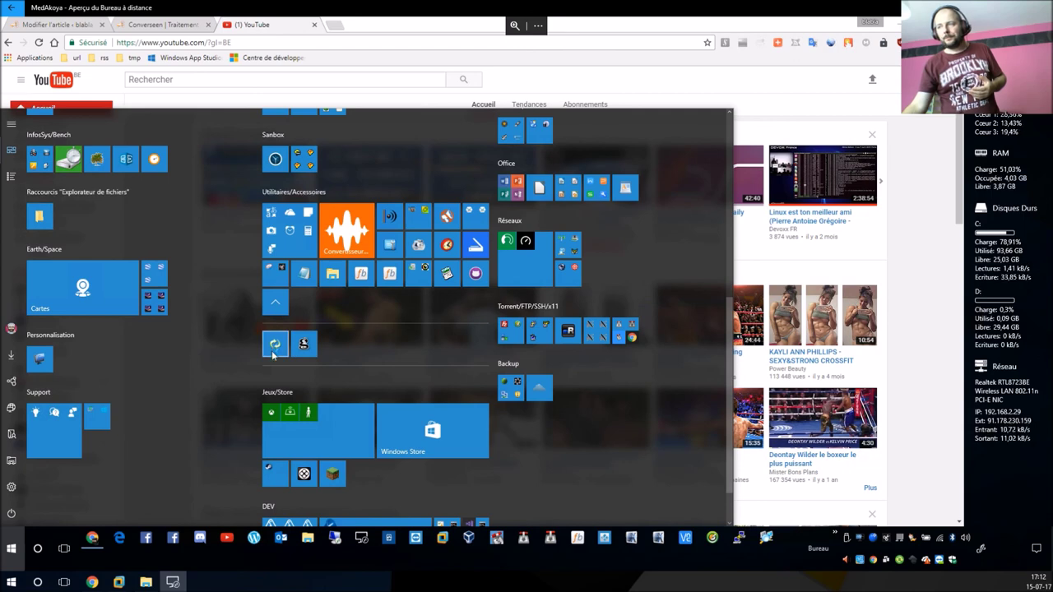
{"action": "left_click", "coordinate": [273, 351]}
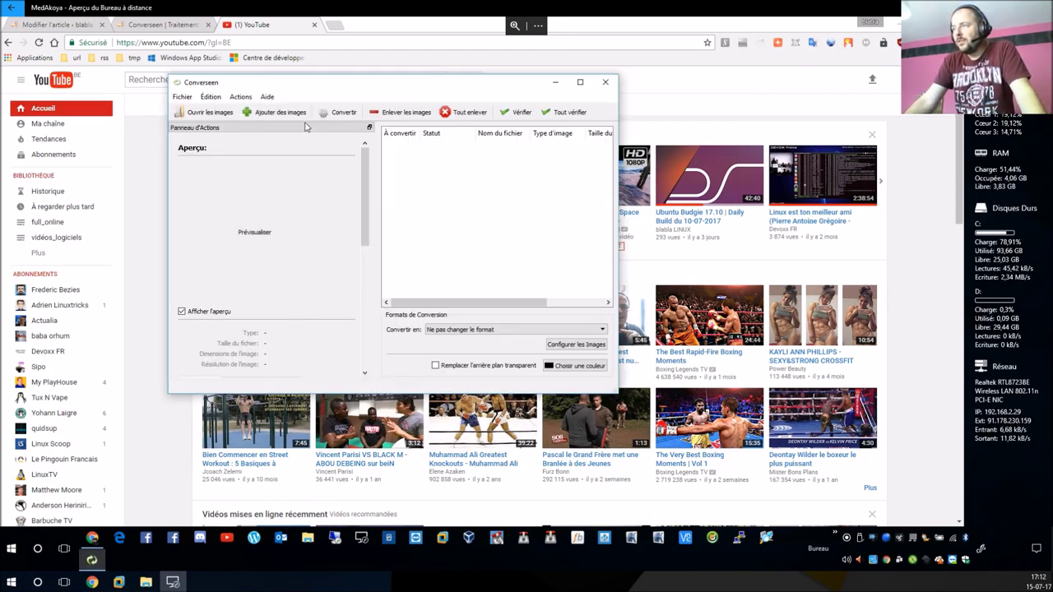
- Examine the file import options in the Windows version of Converseen and close the program
{"action": "left_click", "coordinate": [181, 97]}
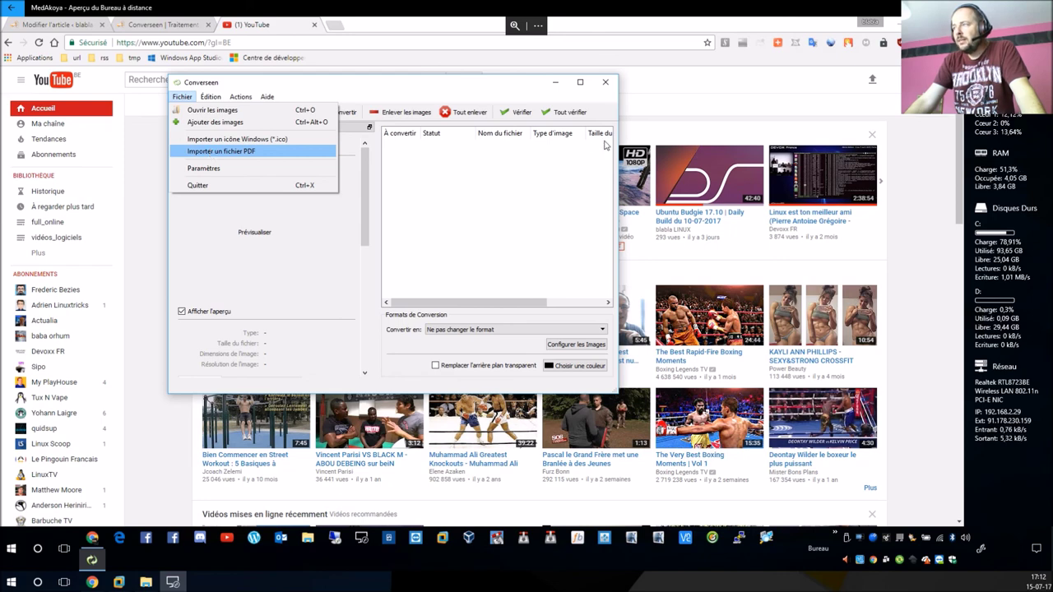
{"action": "left_click", "coordinate": [607, 80]}
{"action": "left_click", "coordinate": [608, 81]}
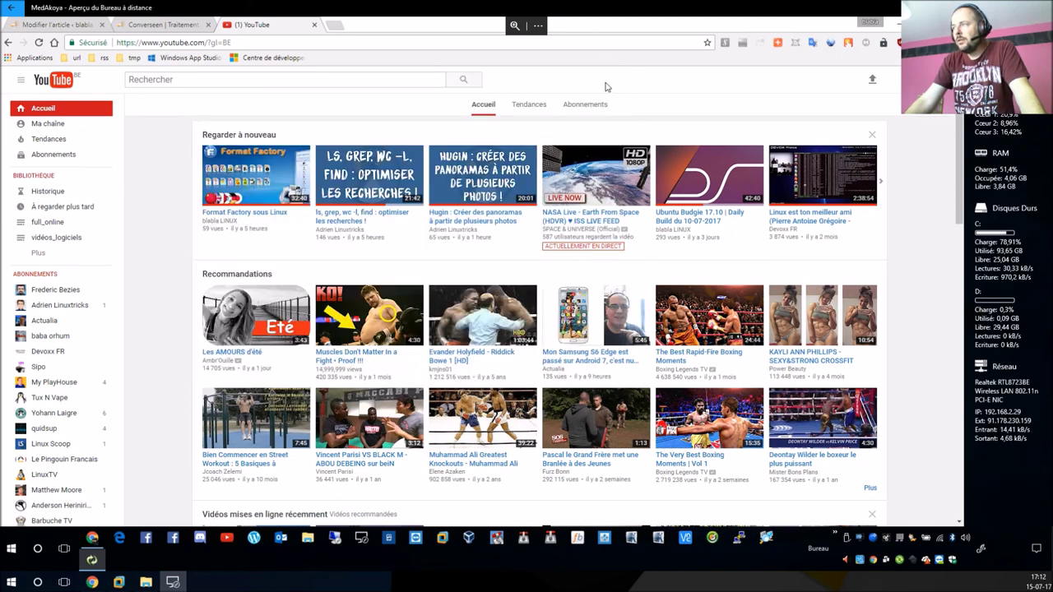
- End the MedAkoya session, close the Remote Desktop app and return the Ubuntu virtual machine in VMware Workstation to full screen
{"action": "left_click", "coordinate": [538, 26]}
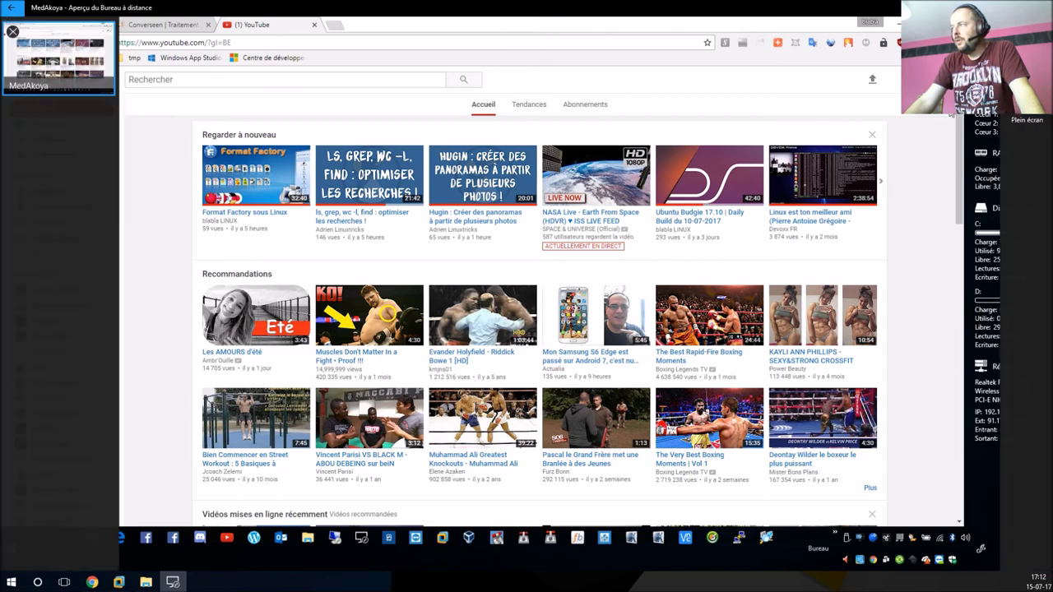
{"action": "left_click", "coordinate": [13, 32]}
{"action": "key", "text": "alt+F4"}
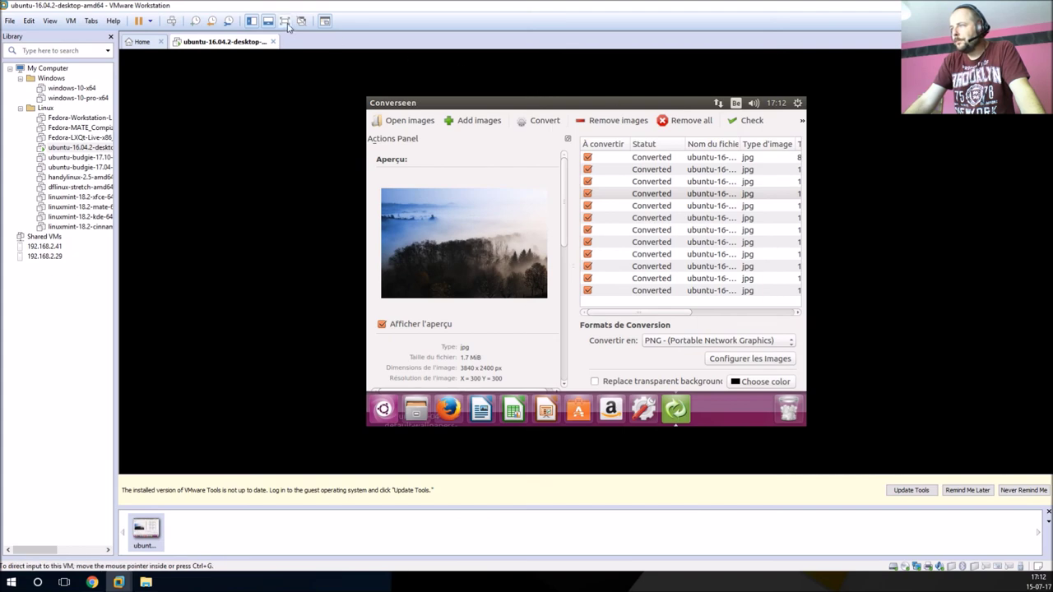
{"action": "key", "text": "ctrl+alt+Return"}
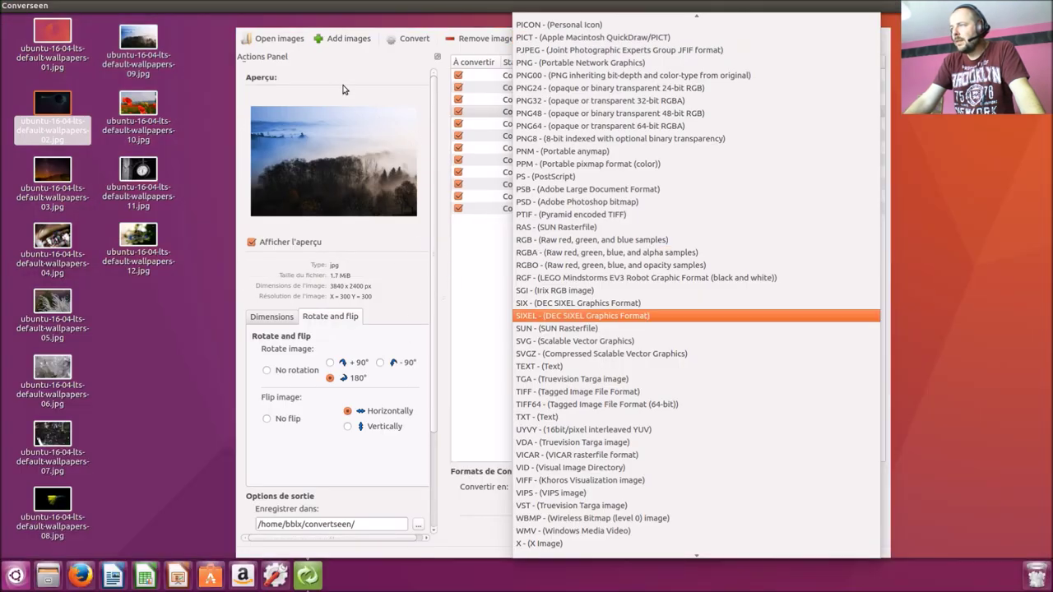
- Bring up Converseen's PDF import dialog to show it, and cancel without choosing a file
{"action": "left_click", "coordinate": [51, 7]}
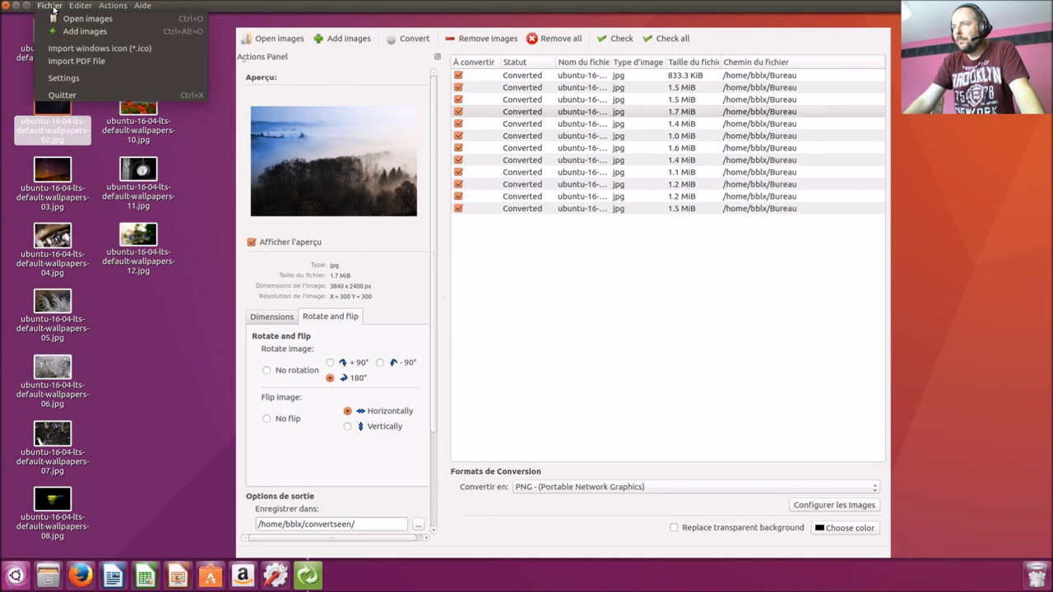
{"action": "left_click", "coordinate": [77, 61]}
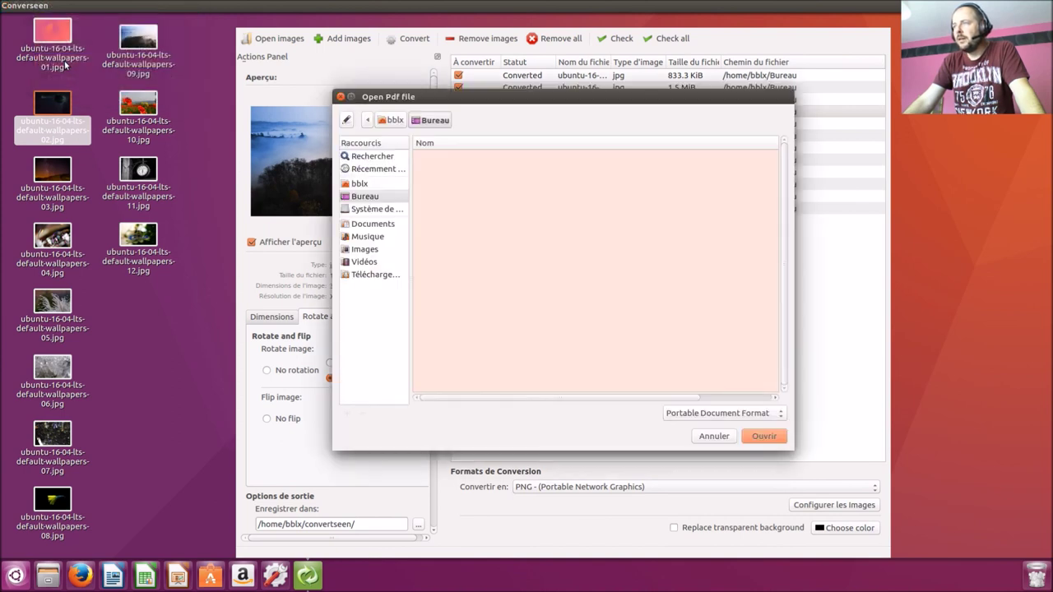
{"action": "left_click", "coordinate": [709, 437]}
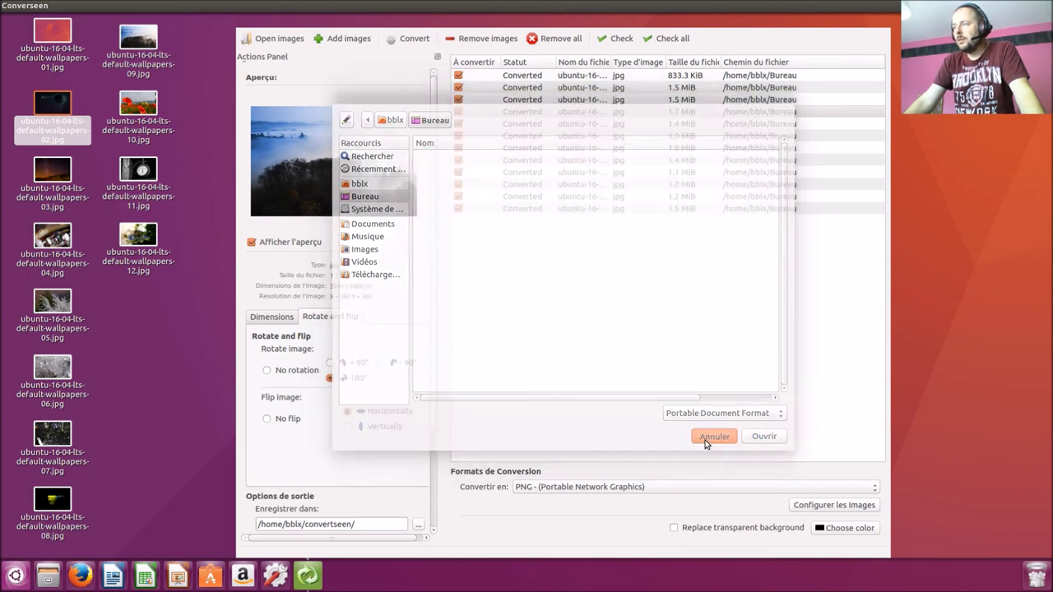